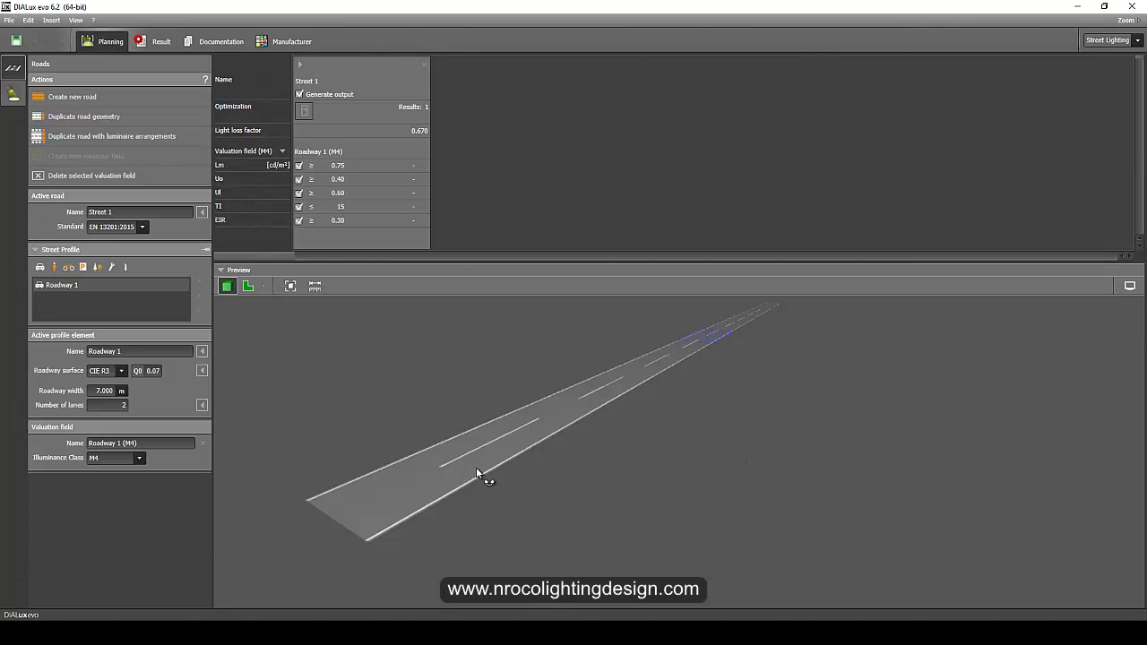
{"action": "left_click_drag", "start_coordinate": [477, 467], "coordinate": [401, 475]}
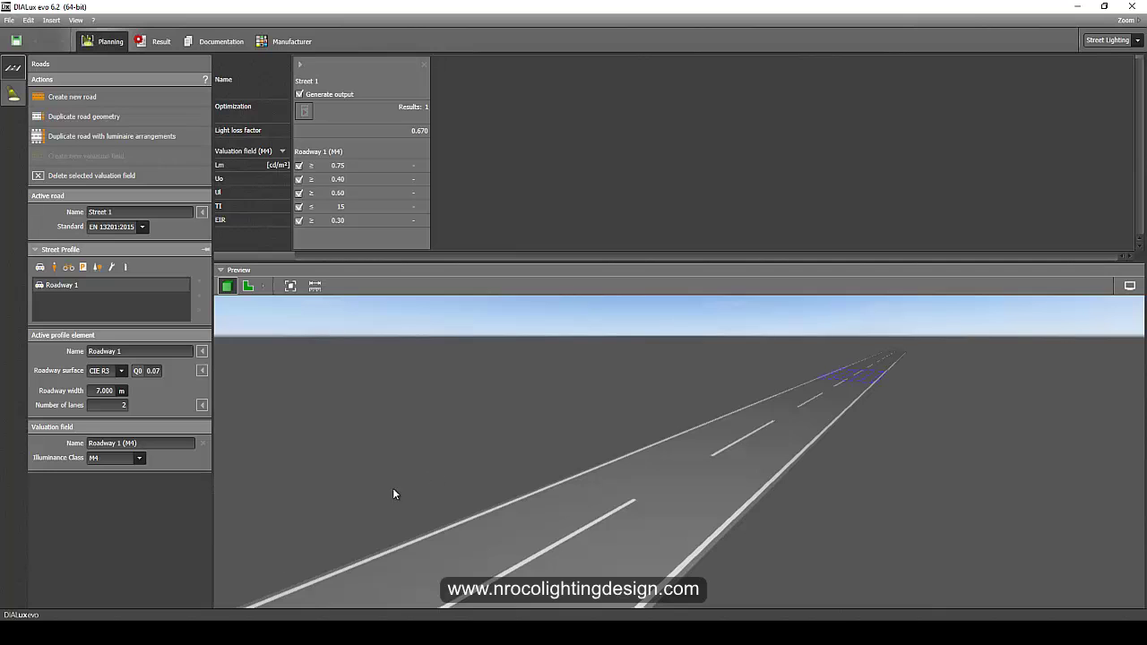
{"action": "left_click_drag", "start_coordinate": [488, 395], "coordinate": [566, 374]}
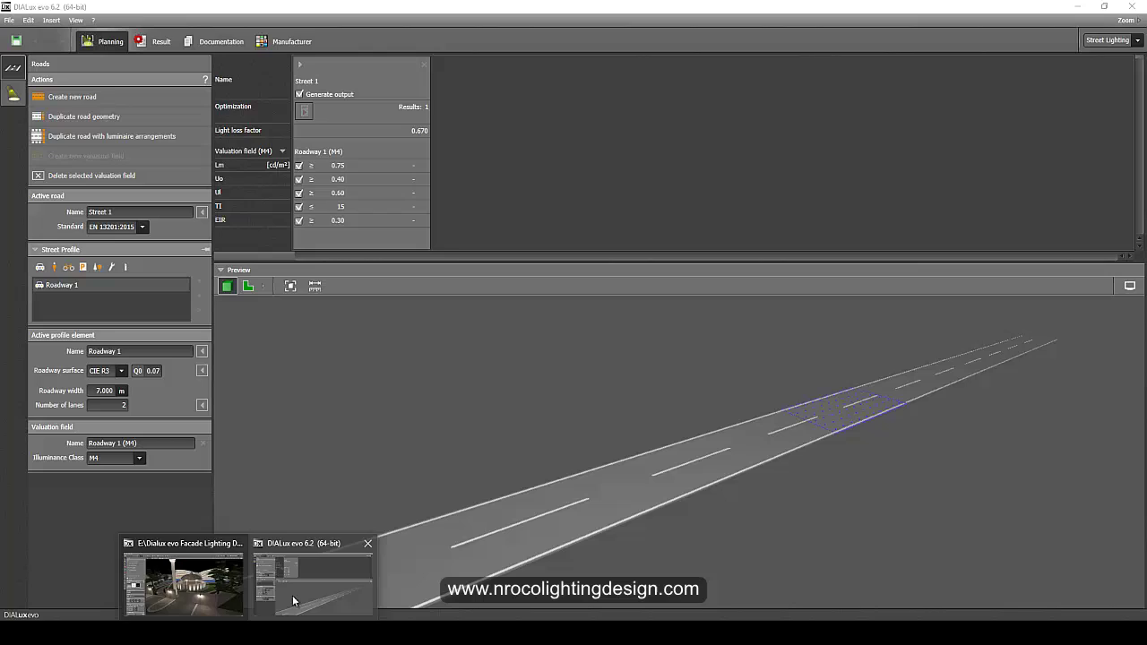
{"action": "left_click", "coordinate": [292, 595]}
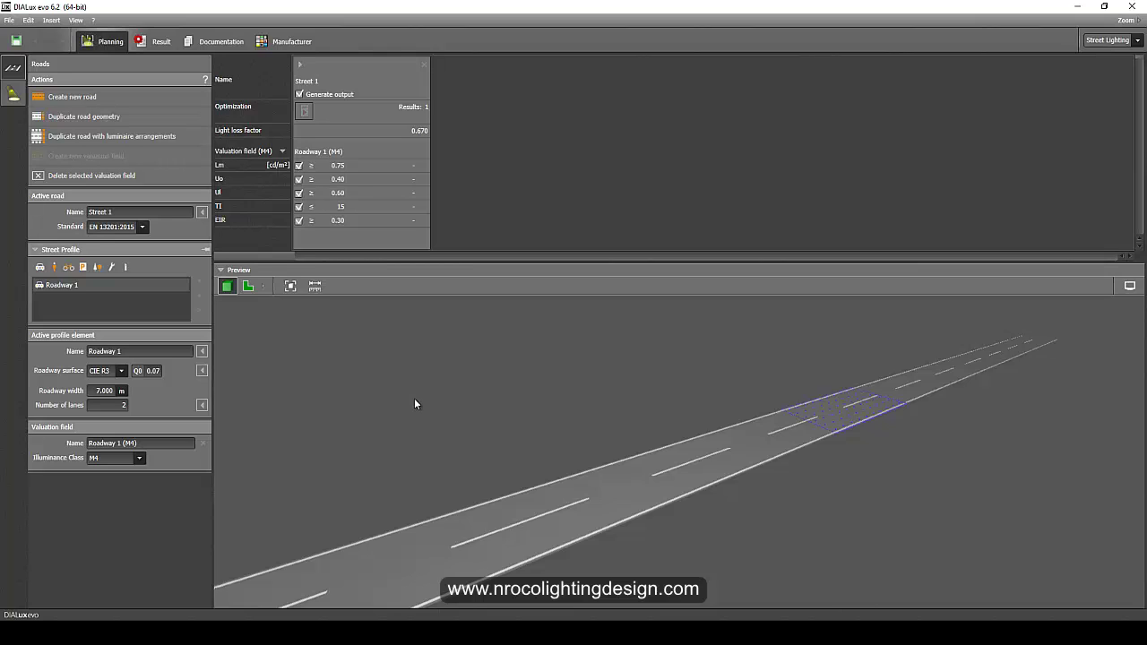
{"action": "middle_click_drag", "start_coordinate": [398, 385], "coordinate": [451, 419]}
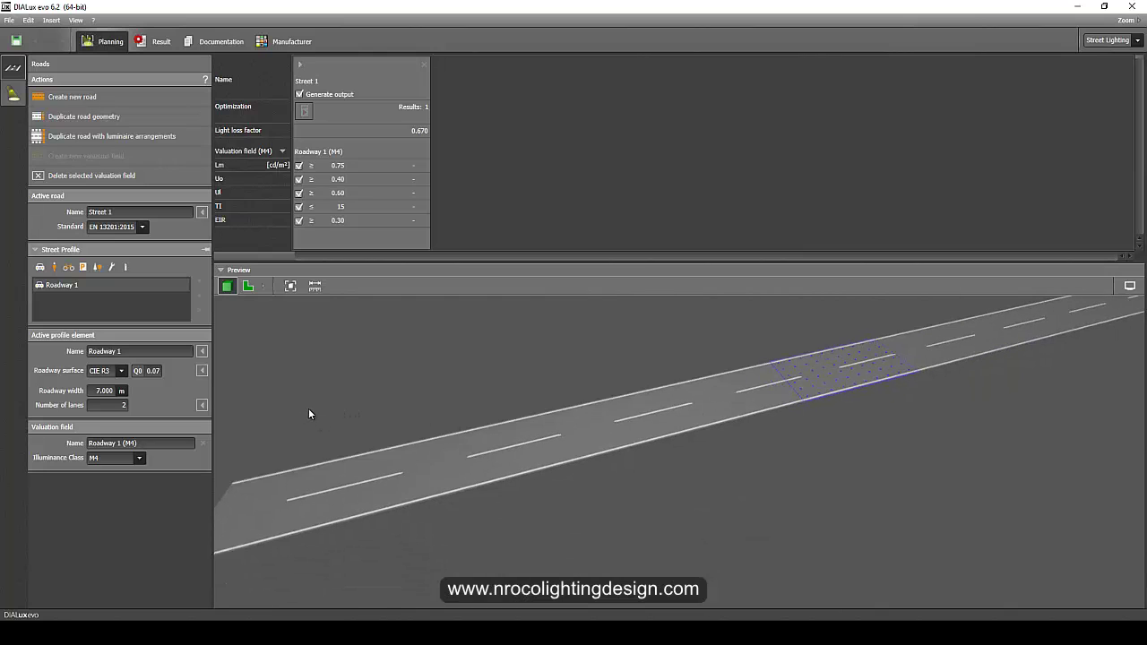
{"action": "middle_click_drag", "start_coordinate": [310, 415], "coordinate": [448, 399]}
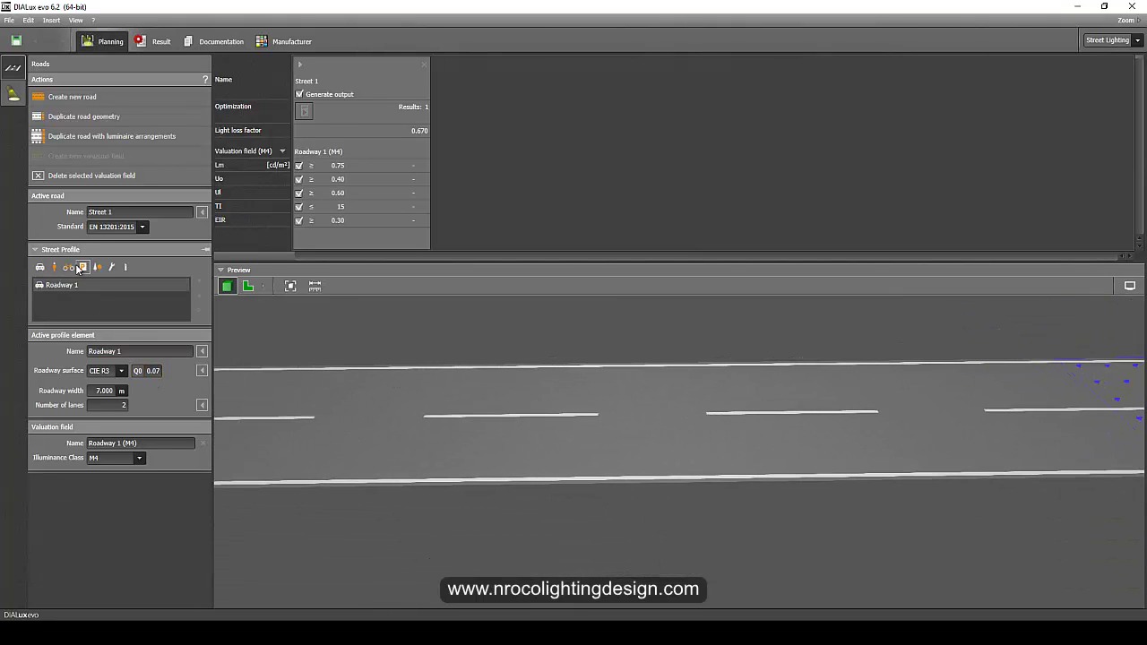
- Add a median and a second roadway to the street profile of Street 1
{"action": "left_click", "coordinate": [125, 267]}
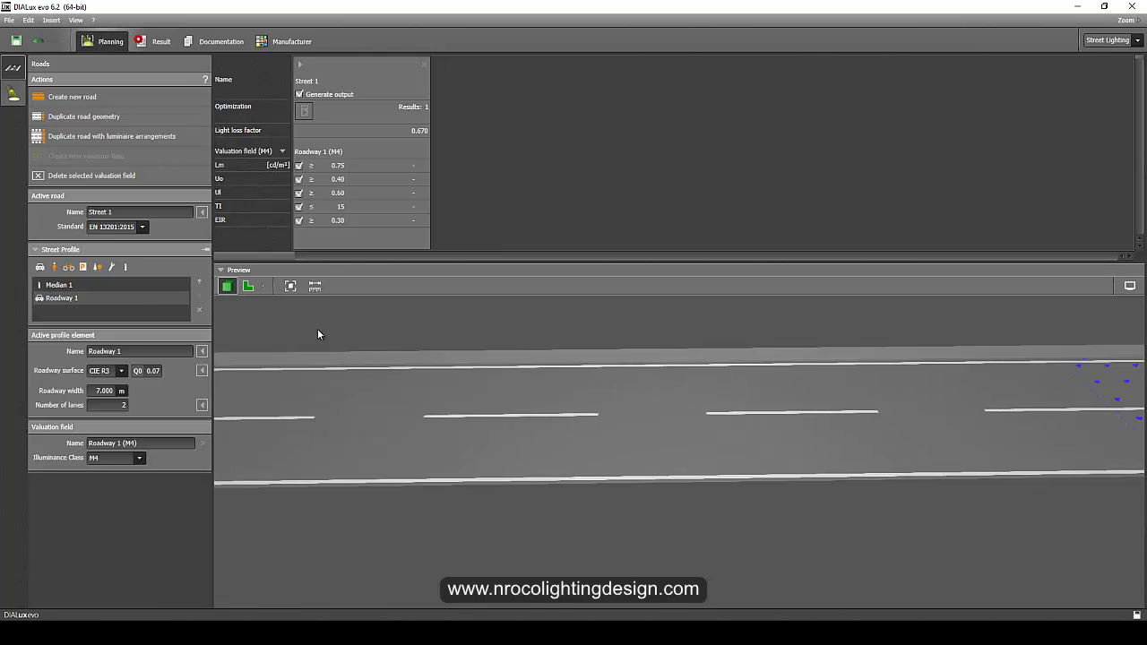
{"action": "middle_click_drag", "start_coordinate": [317, 333], "coordinate": [500, 394]}
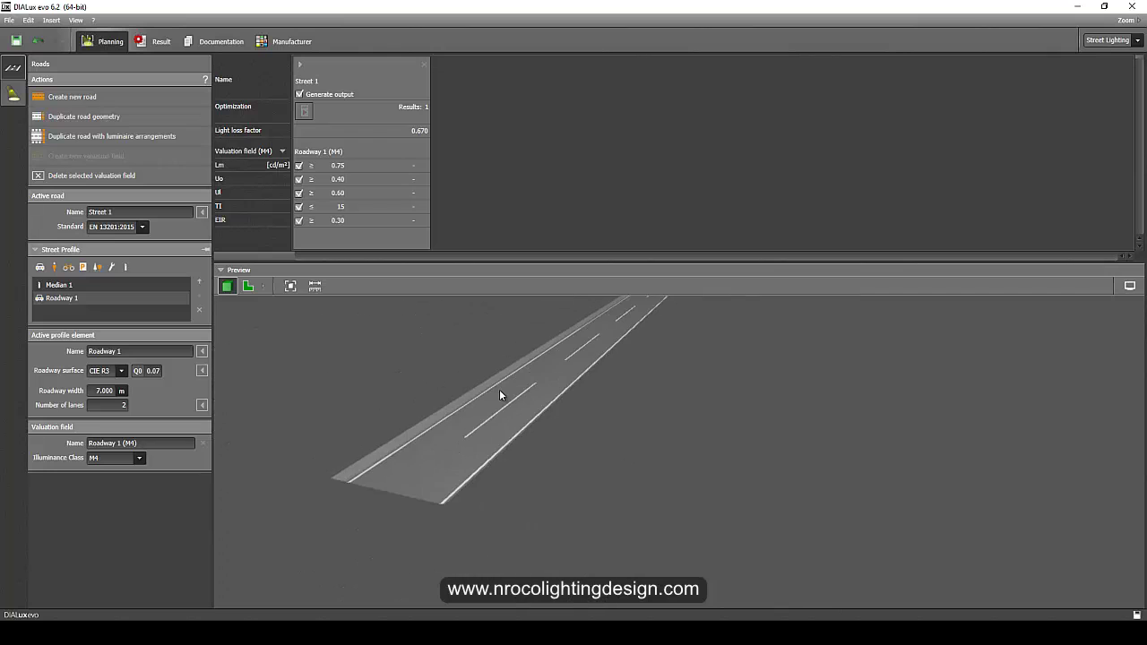
{"action": "left_click", "coordinate": [527, 264]}
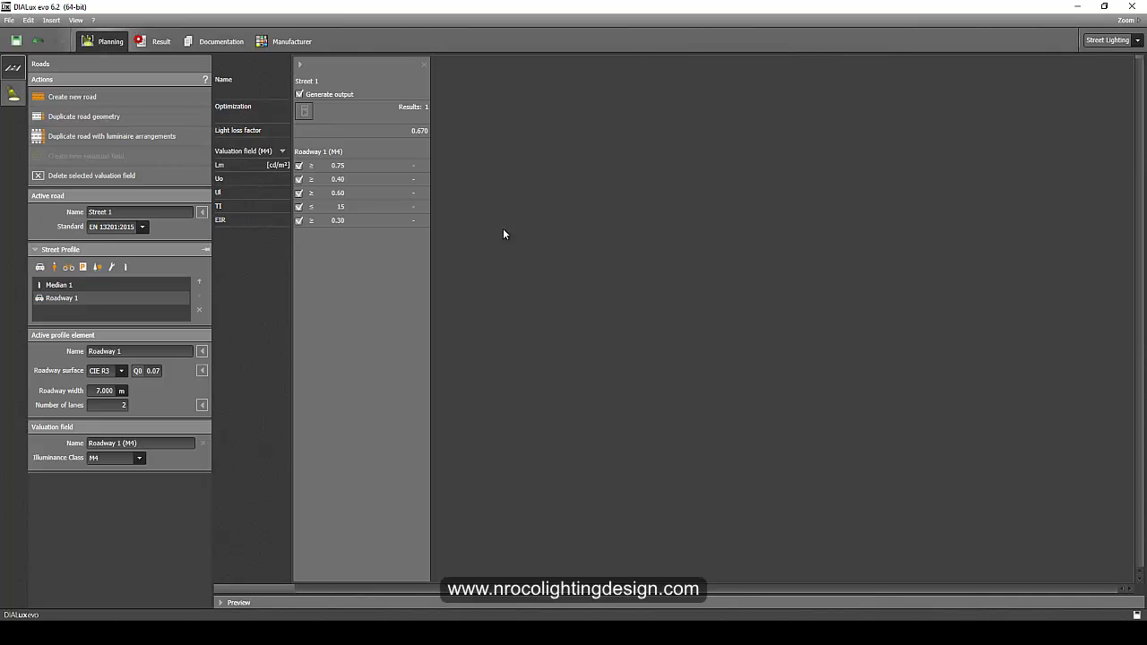
{"action": "left_click", "coordinate": [222, 603]}
{"action": "left_click_drag", "start_coordinate": [454, 261], "coordinate": [459, 189]}
{"action": "left_click_drag", "start_coordinate": [357, 376], "coordinate": [368, 374]}
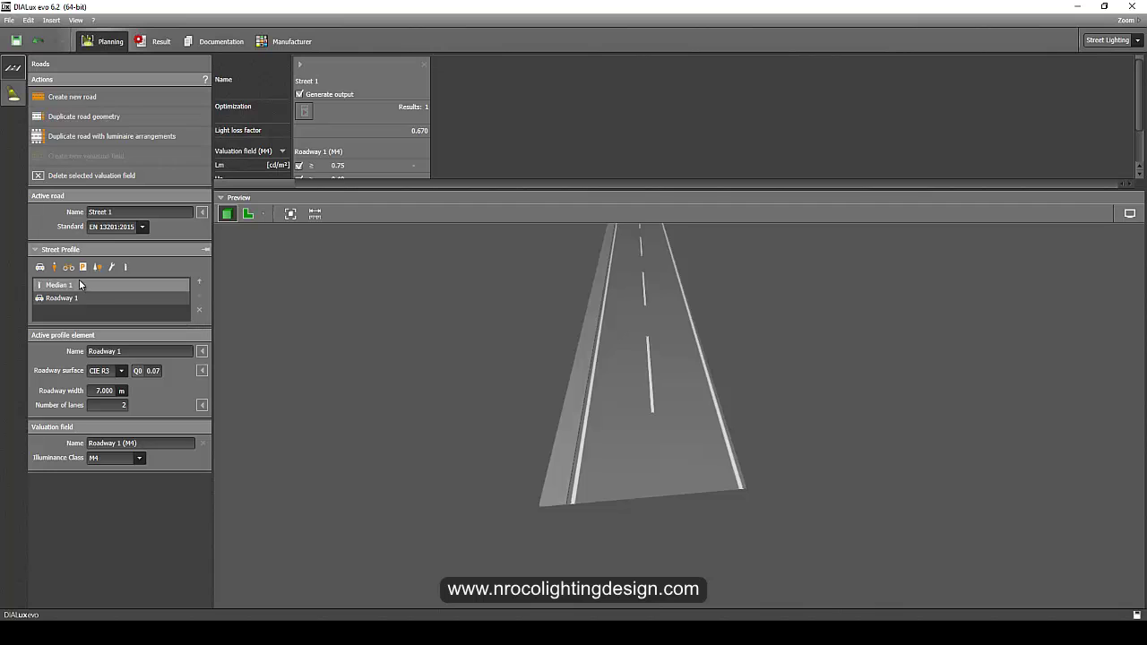
{"action": "left_click", "coordinate": [40, 269]}
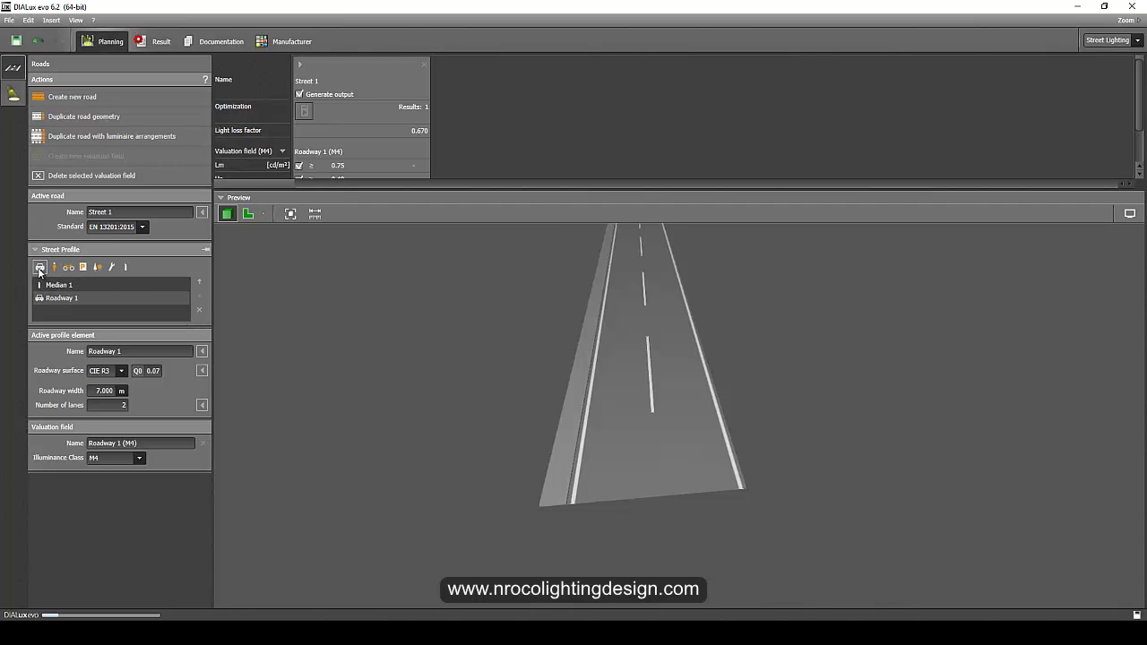
{"action": "left_click_drag", "start_coordinate": [355, 321], "coordinate": [360, 325]}
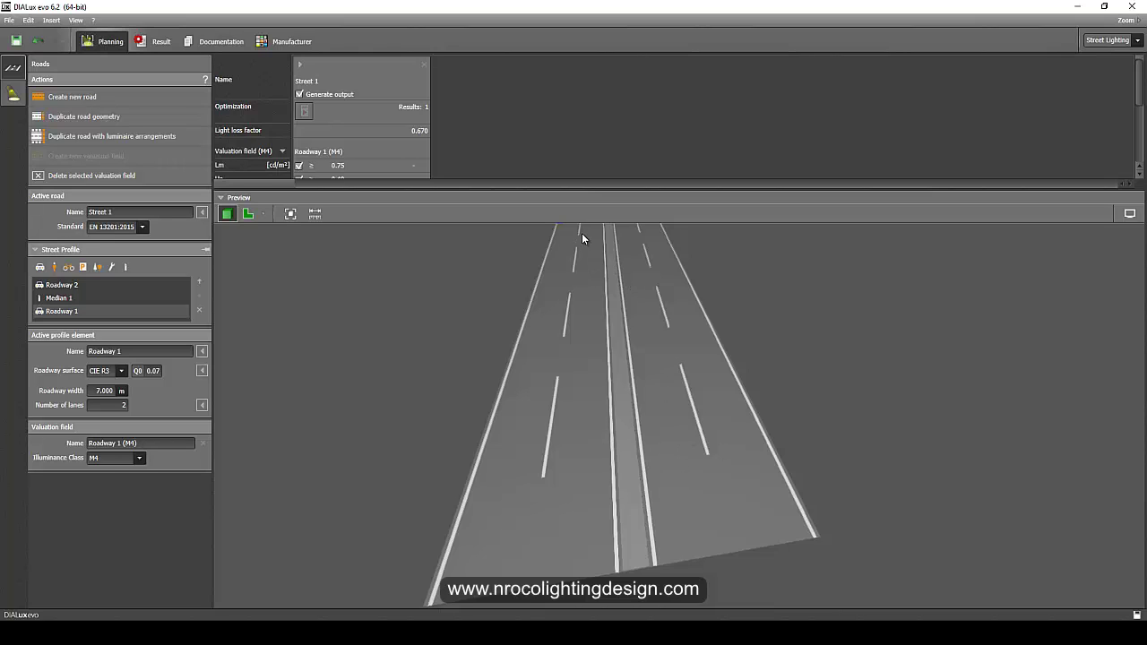
- Measure the full street width across both roadways and the median in plan view, and return to the 3D view
{"action": "left_click", "coordinate": [247, 213]}
{"action": "scroll", "coordinate": [466, 388], "scroll_direction": "up", "scroll_amount": 3}
{"action": "scroll", "coordinate": [479, 311], "scroll_direction": "up", "scroll_amount": 2}
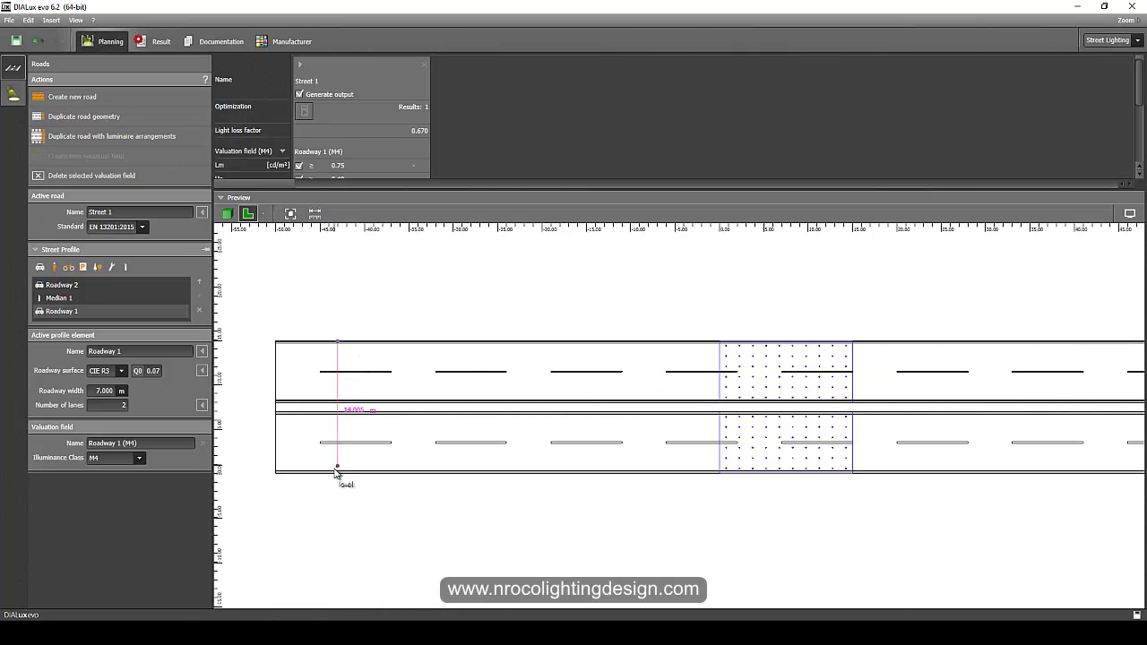
{"action": "scroll", "coordinate": [337, 475], "scroll_direction": "up", "scroll_amount": 2}
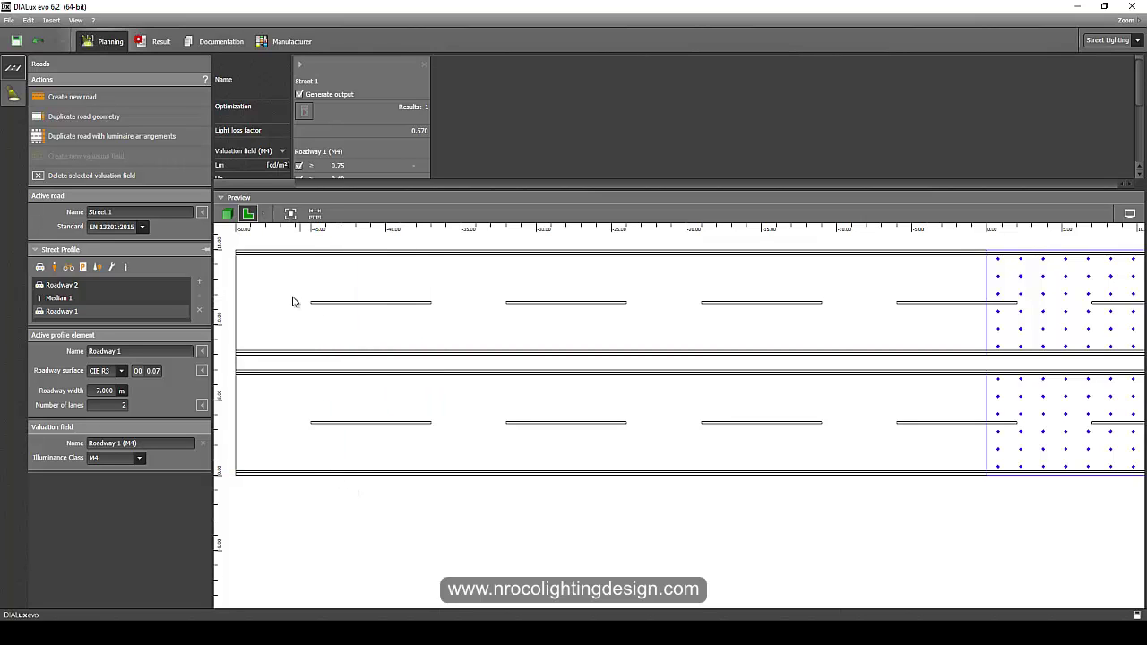
{"action": "left_click", "coordinate": [227, 213]}
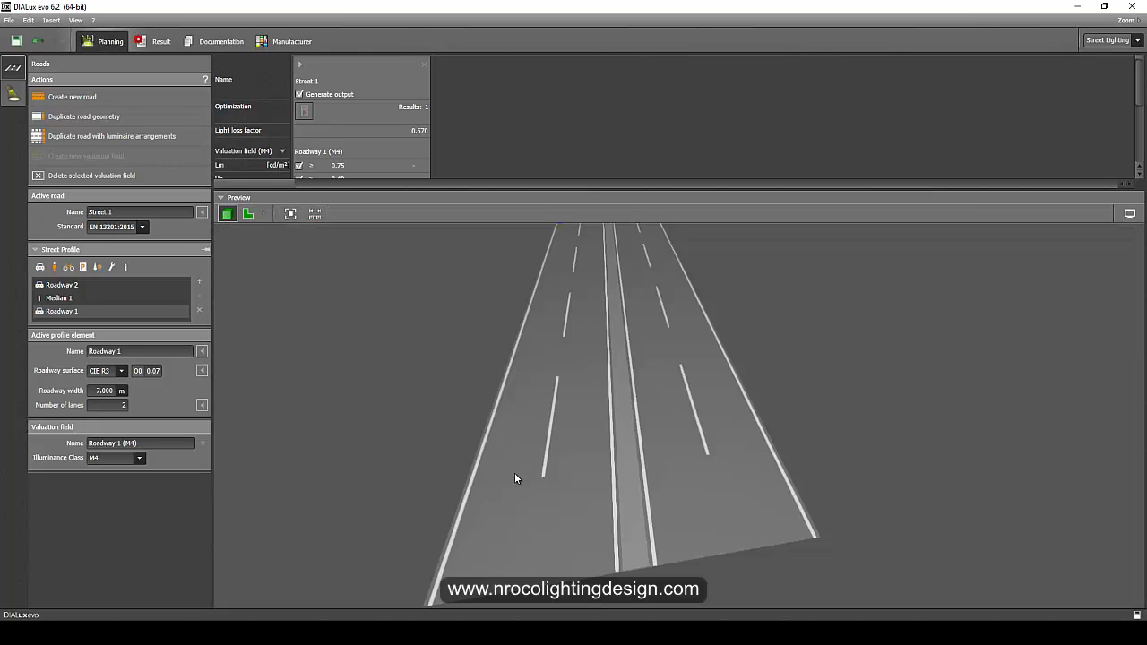
- Check the width of Roadway 2 against the road dimensions requested in the YouTube comments, and switch back to DIALux evo
{"action": "left_click", "coordinate": [80, 285]}
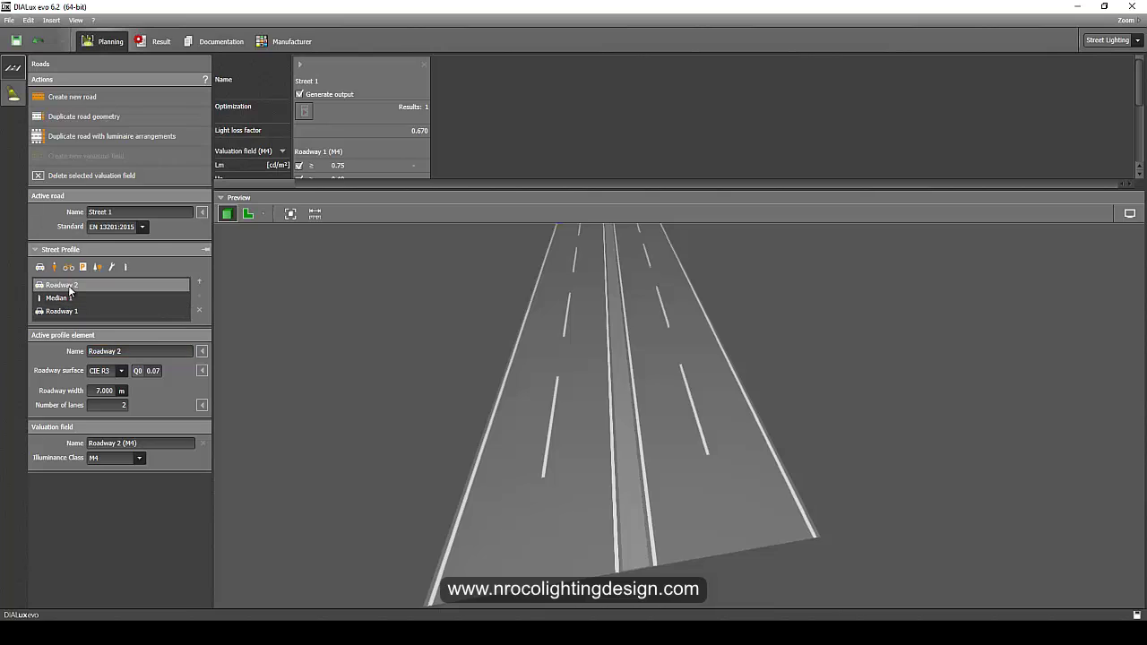
{"action": "left_click", "coordinate": [105, 391]}
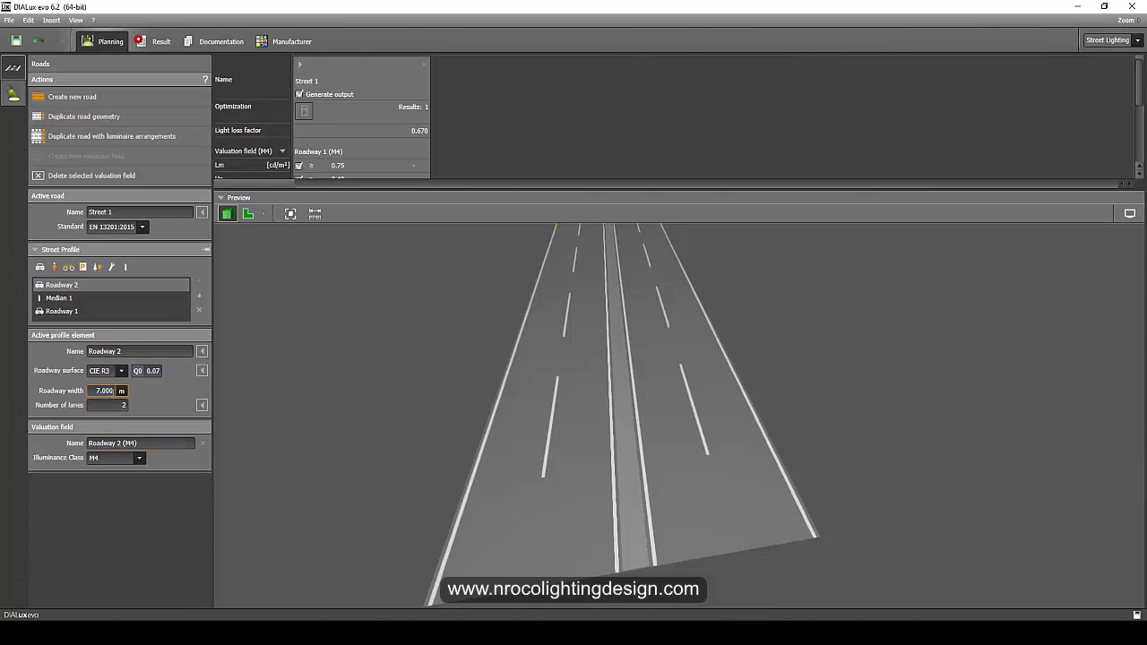
{"action": "left_click", "coordinate": [106, 391]}
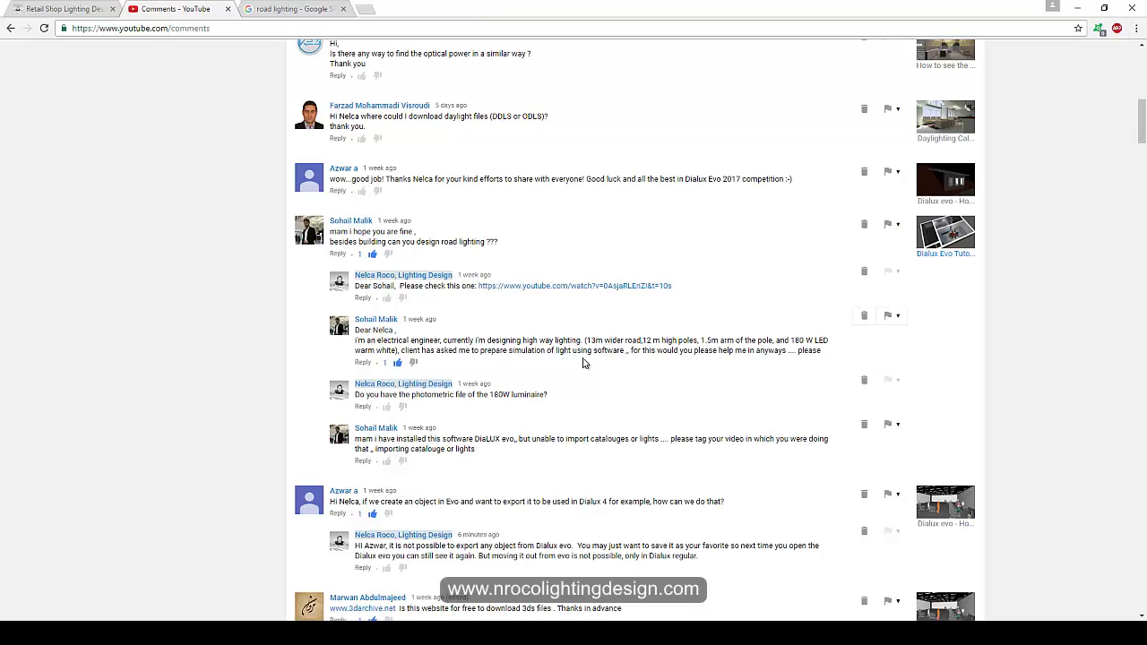
{"action": "mouse_move", "coordinate": [295, 618]}
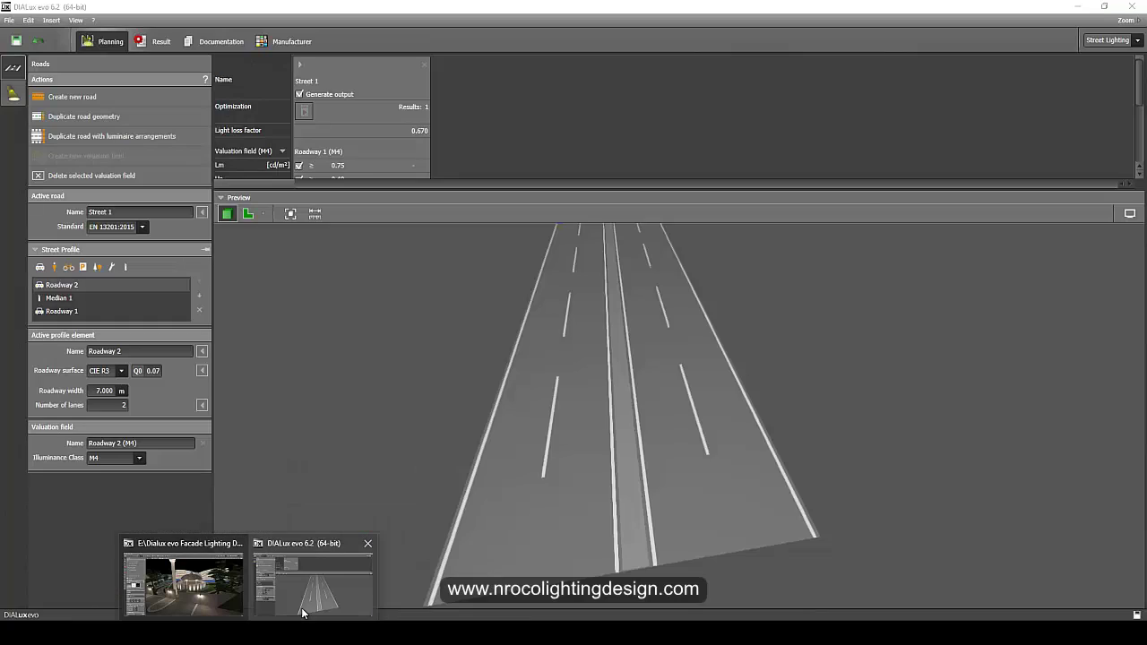
{"action": "left_click", "coordinate": [294, 598]}
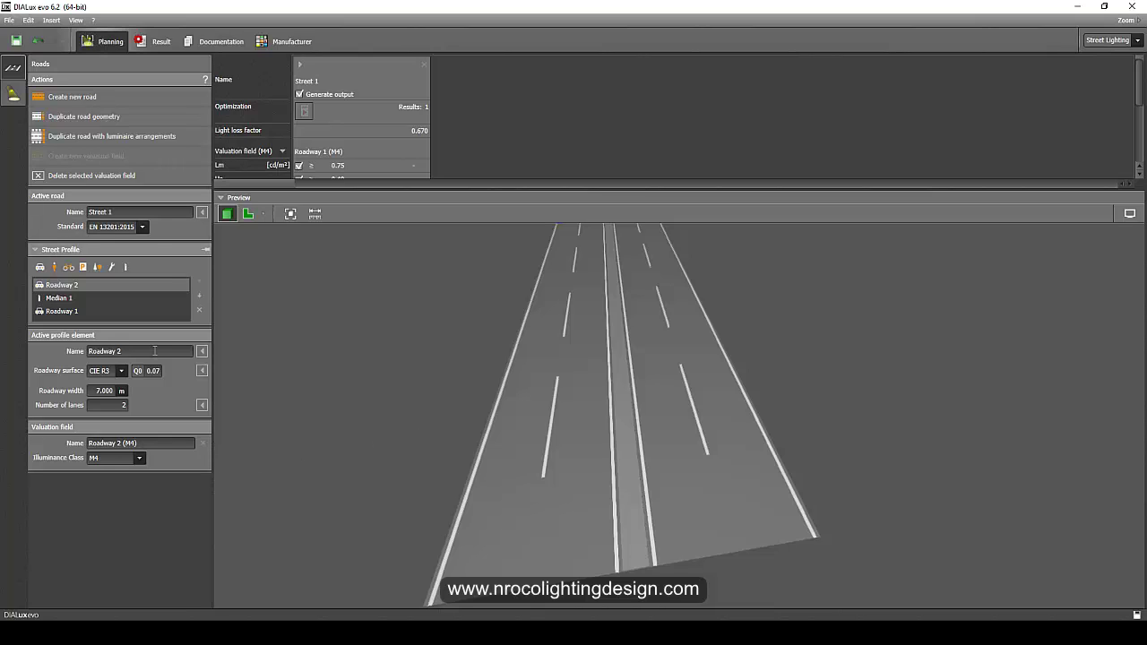
- Remove Roadway 2 and the median from the street profile
{"action": "left_click", "coordinate": [197, 311]}
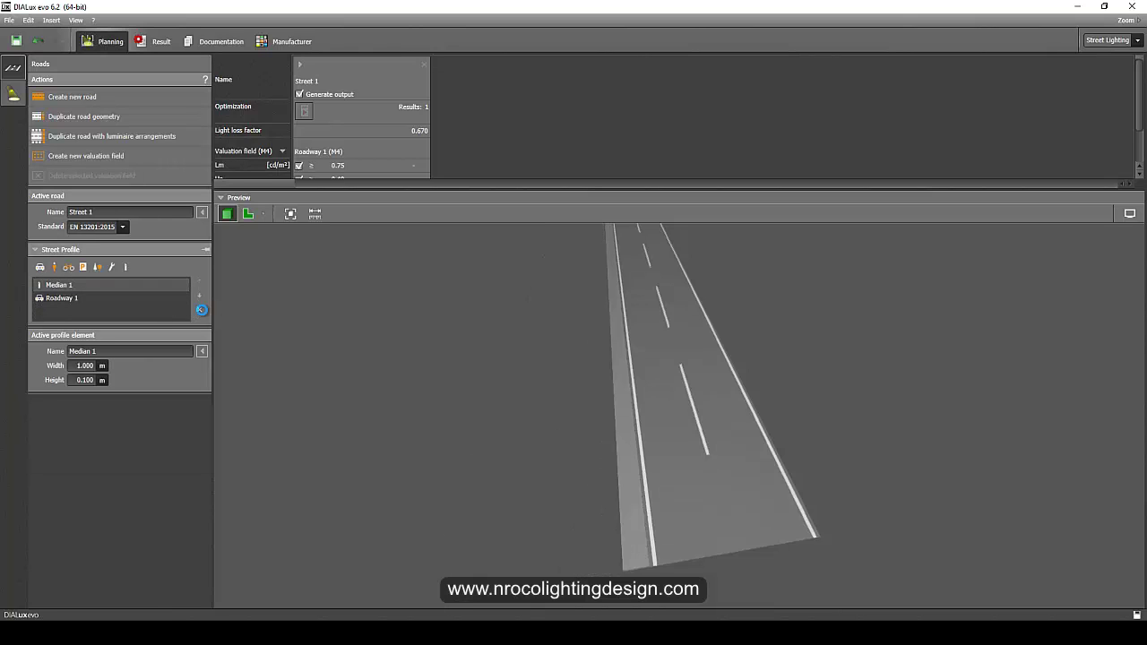
{"action": "left_click", "coordinate": [202, 310]}
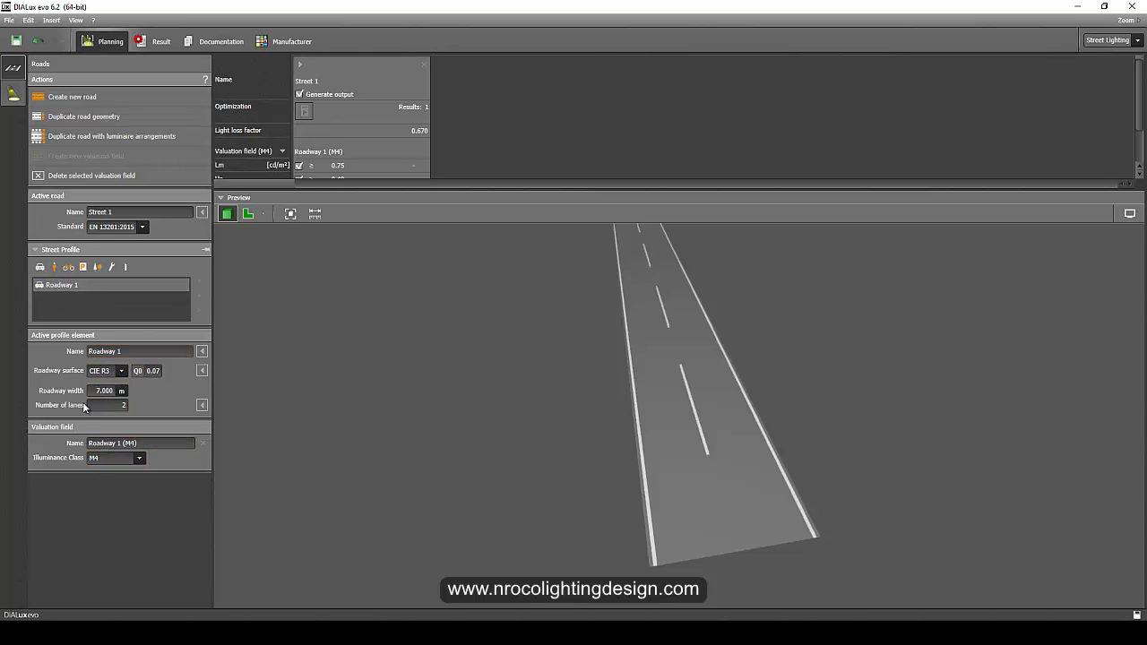
- Set Roadway 1 to 4 lanes with a roadway width of 13 m
{"action": "left_click", "coordinate": [111, 406]}
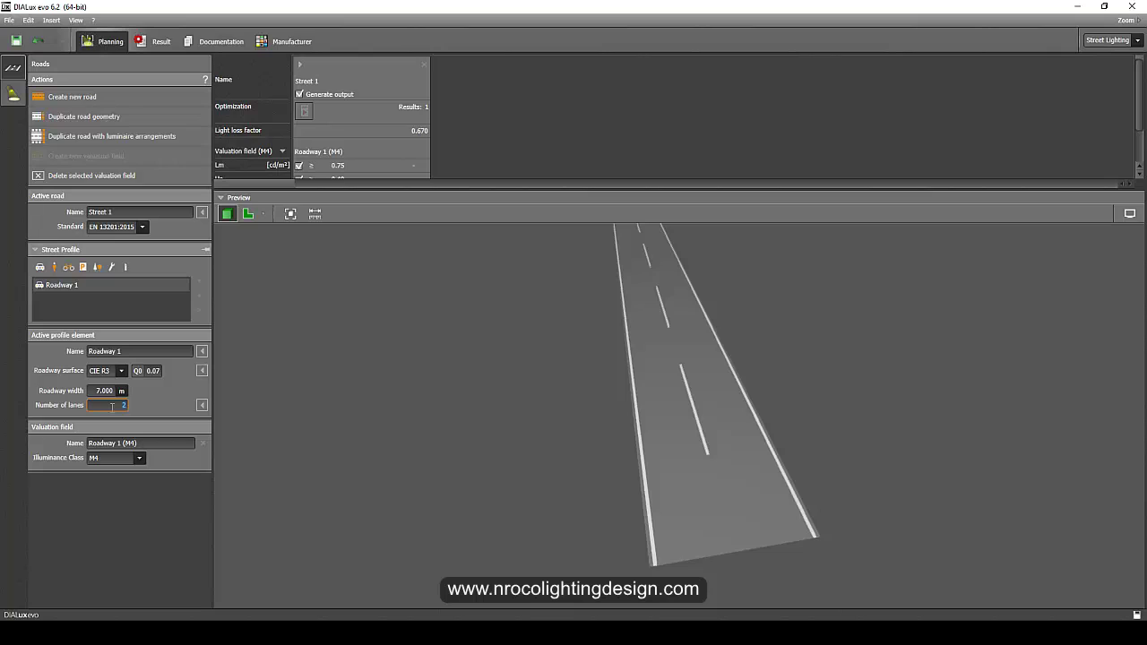
{"action": "key", "text": "Return"}
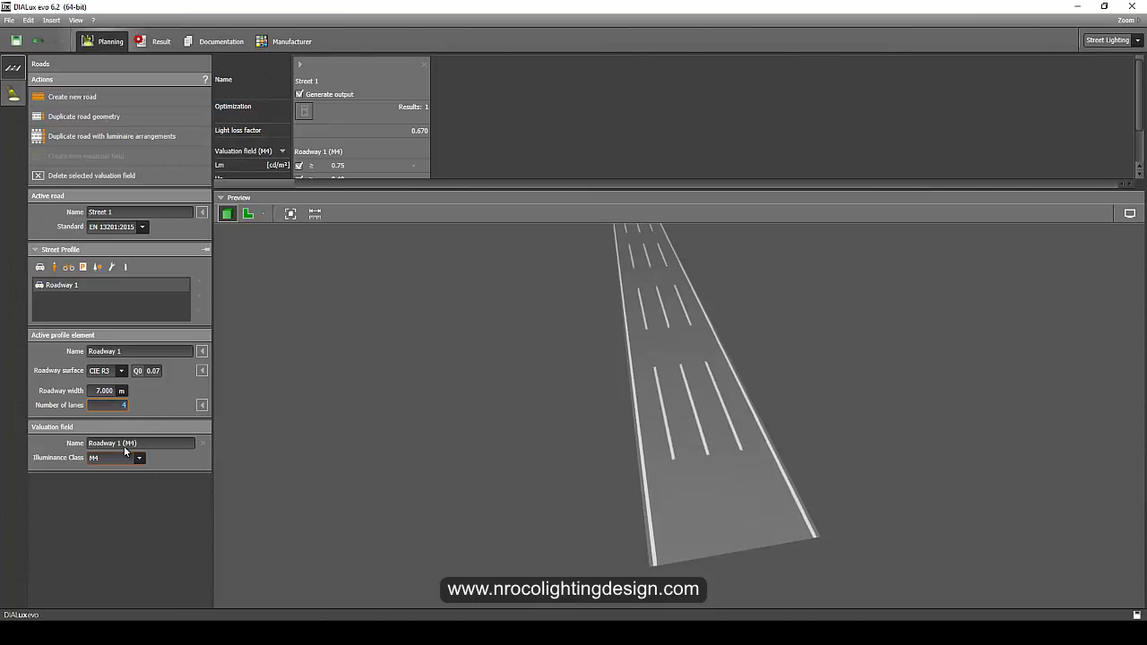
{"action": "left_click", "coordinate": [111, 390]}
{"action": "left_click_drag", "start_coordinate": [439, 433], "coordinate": [466, 430]}
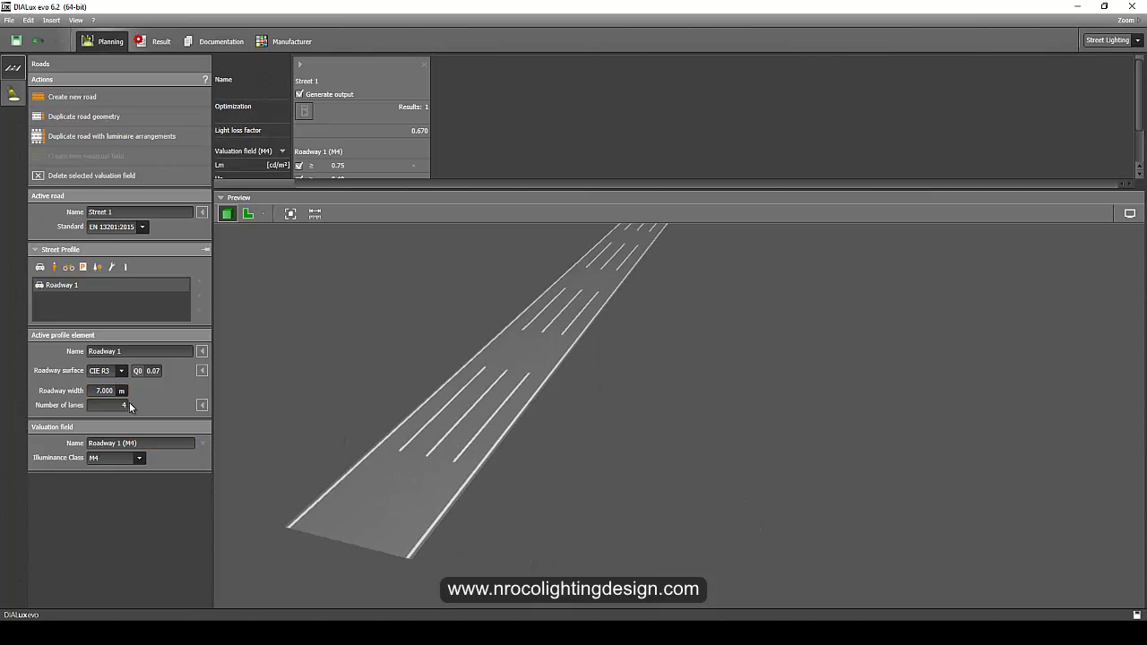
{"action": "type", "text": "13"}
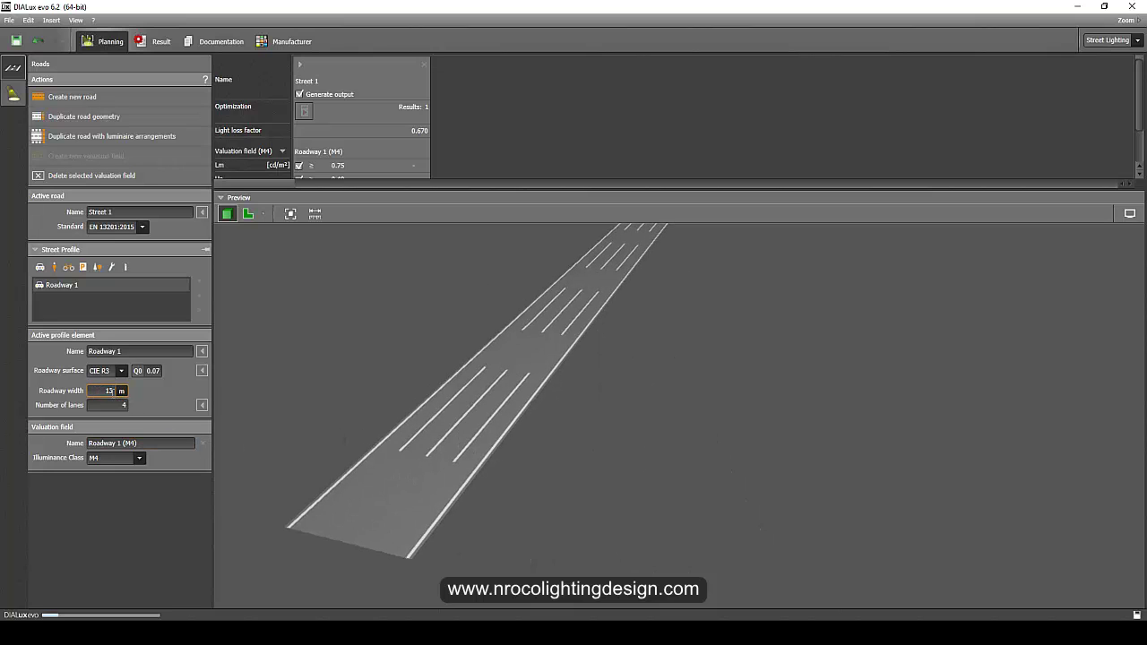
{"action": "key", "text": "Return"}
{"action": "left_click_drag", "start_coordinate": [386, 343], "coordinate": [390, 344]}
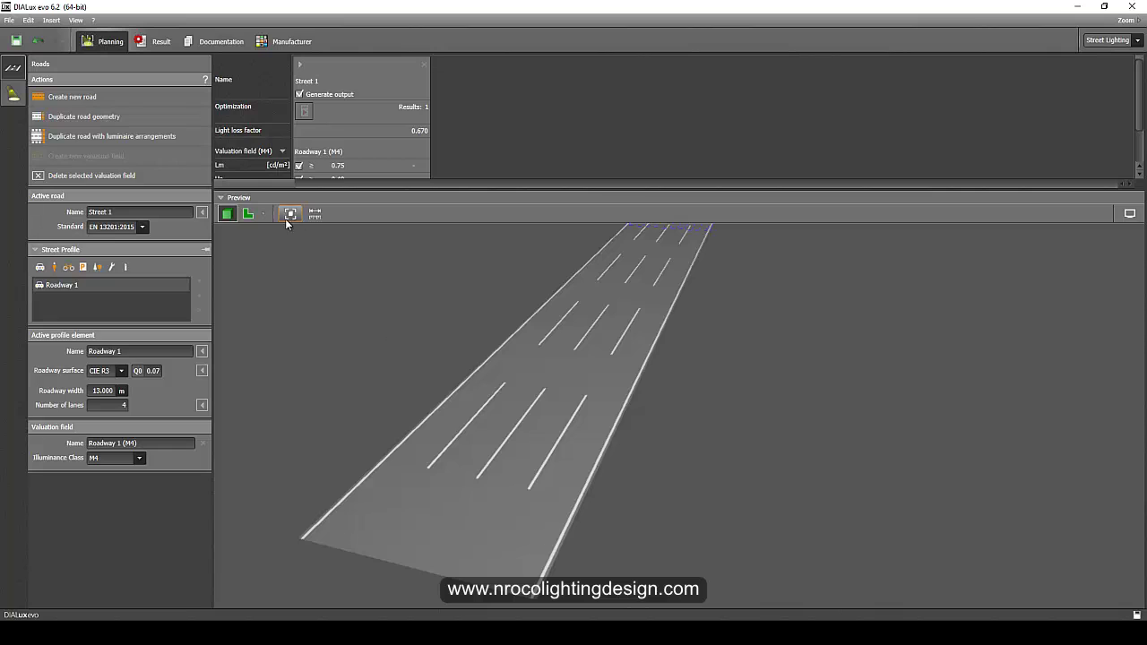
- Measure the width of Roadway 1 in plan view and return to the 3D view
{"action": "left_click", "coordinate": [248, 215]}
{"action": "left_click", "coordinate": [314, 214]}
{"action": "left_click", "coordinate": [351, 280]}
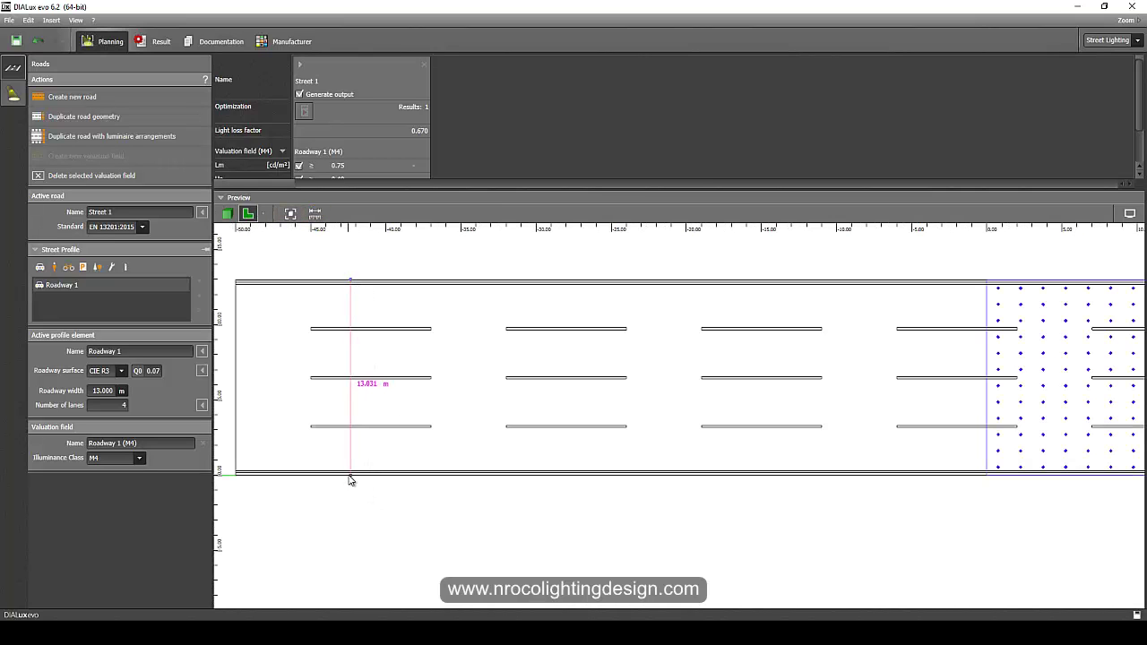
{"action": "key", "text": "Escape"}
{"action": "left_click", "coordinate": [226, 215]}
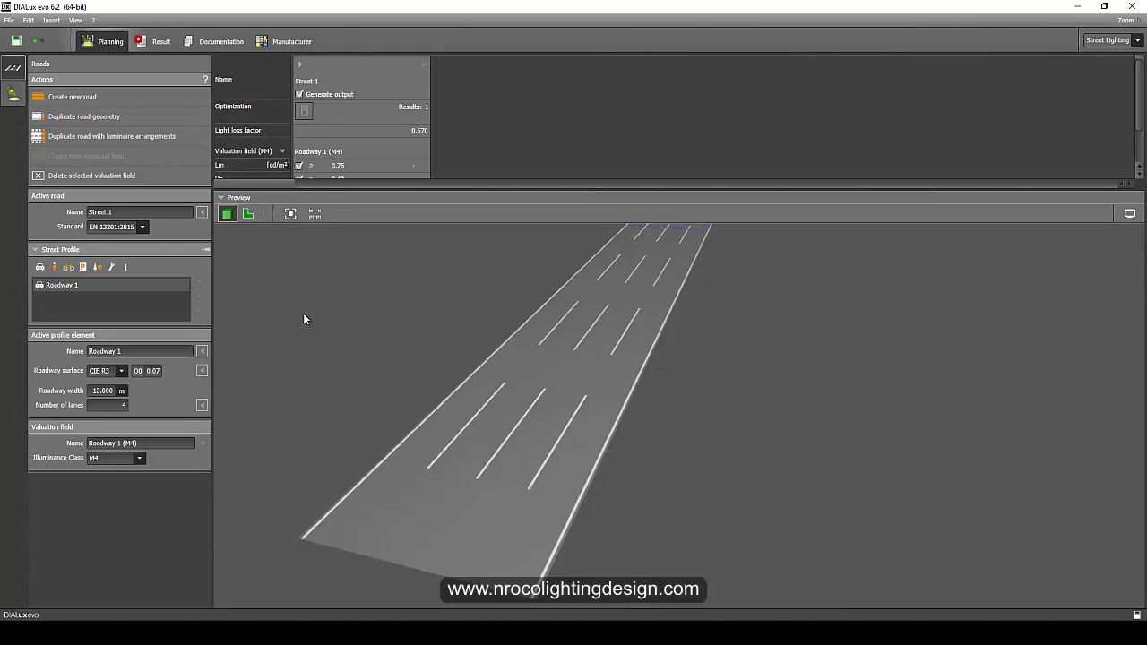
- Add an emergency lane beside Roadway 1 and a sidewalk beyond it in the street profile
{"action": "middle_click_drag", "start_coordinate": [303, 313], "coordinate": [311, 340]}
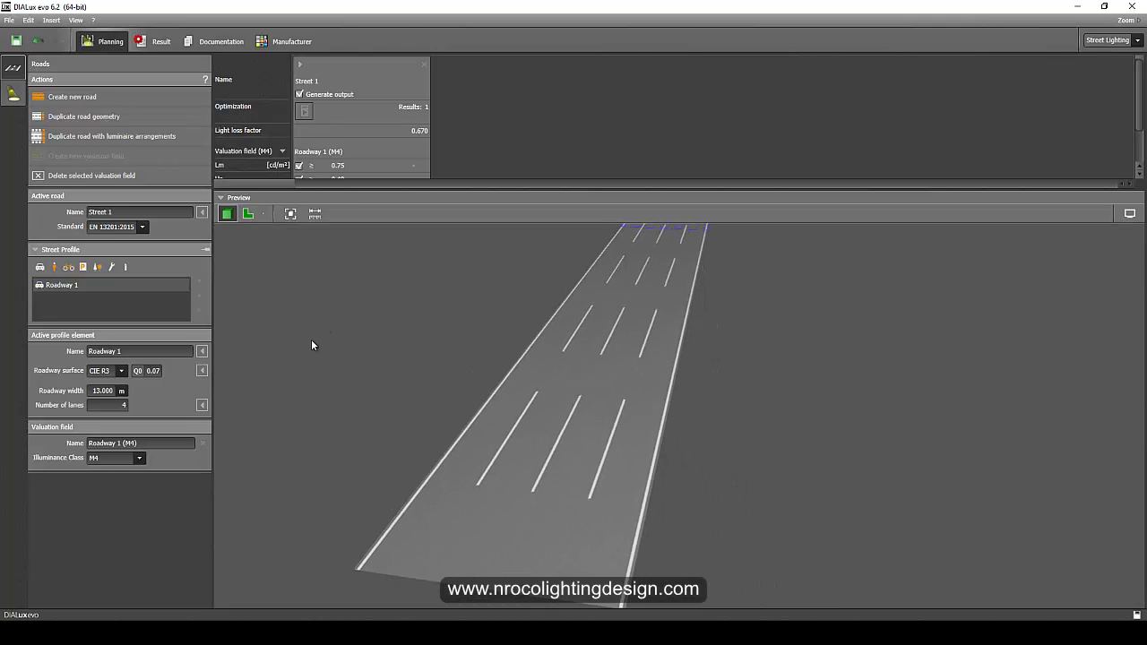
{"action": "mouse_move", "coordinate": [378, 415]}
{"action": "middle_mouse_down"}
{"action": "mouse_move", "coordinate": [369, 423]}
{"action": "mouse_move", "coordinate": [378, 420]}
{"action": "middle_mouse_up"}
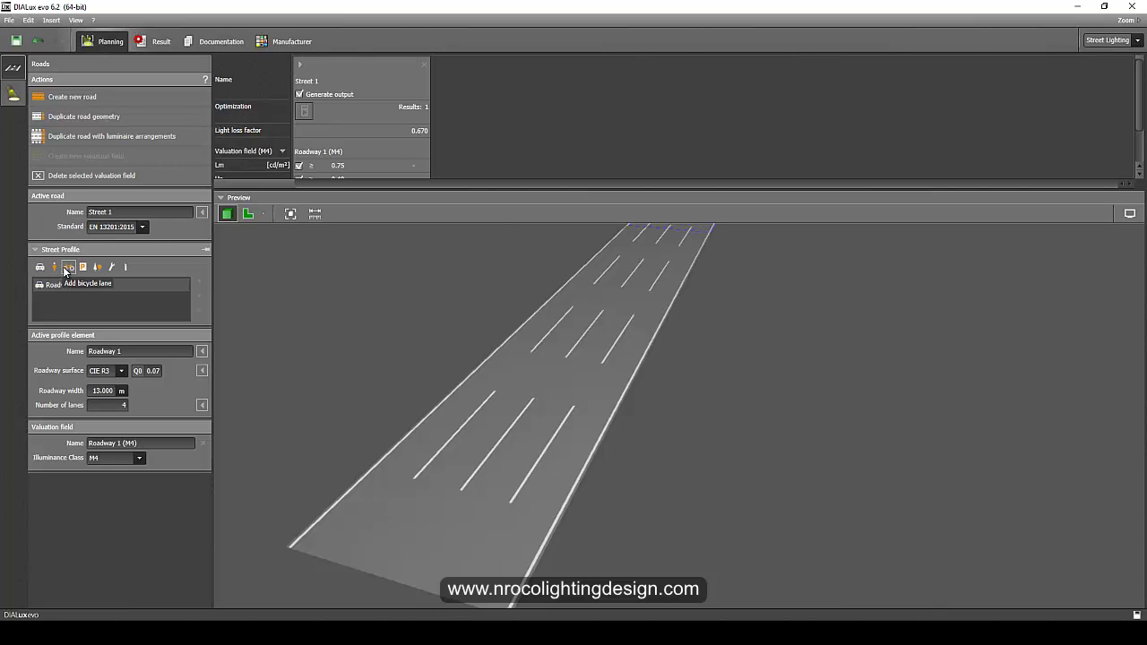
{"action": "left_click", "coordinate": [112, 267]}
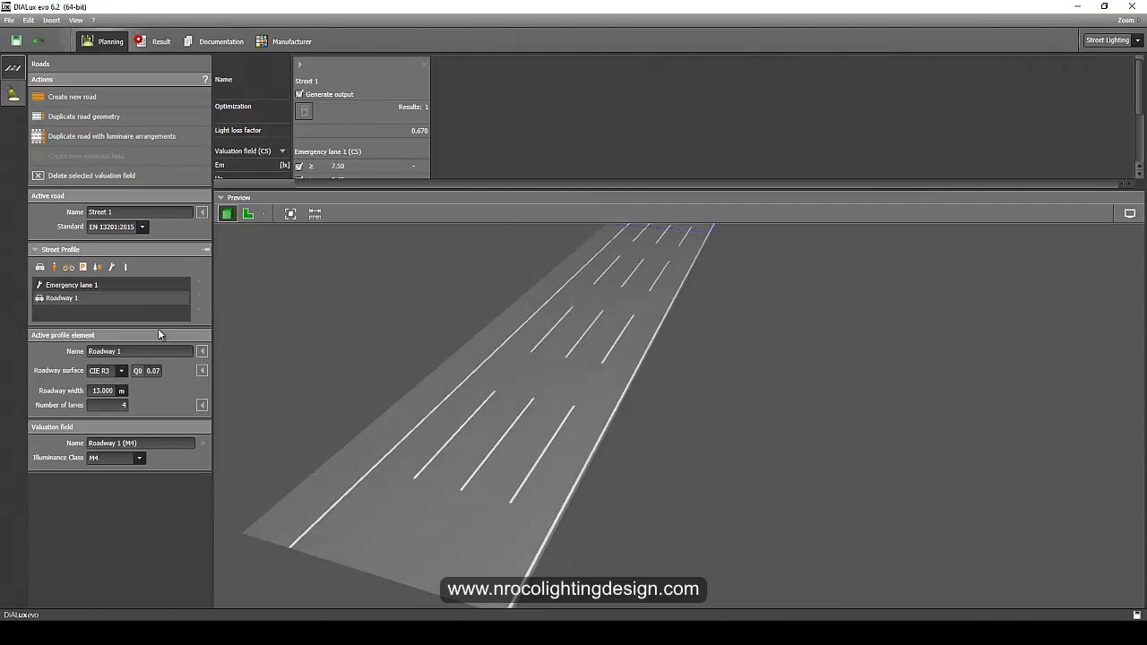
{"action": "left_click_drag", "start_coordinate": [267, 354], "coordinate": [282, 353]}
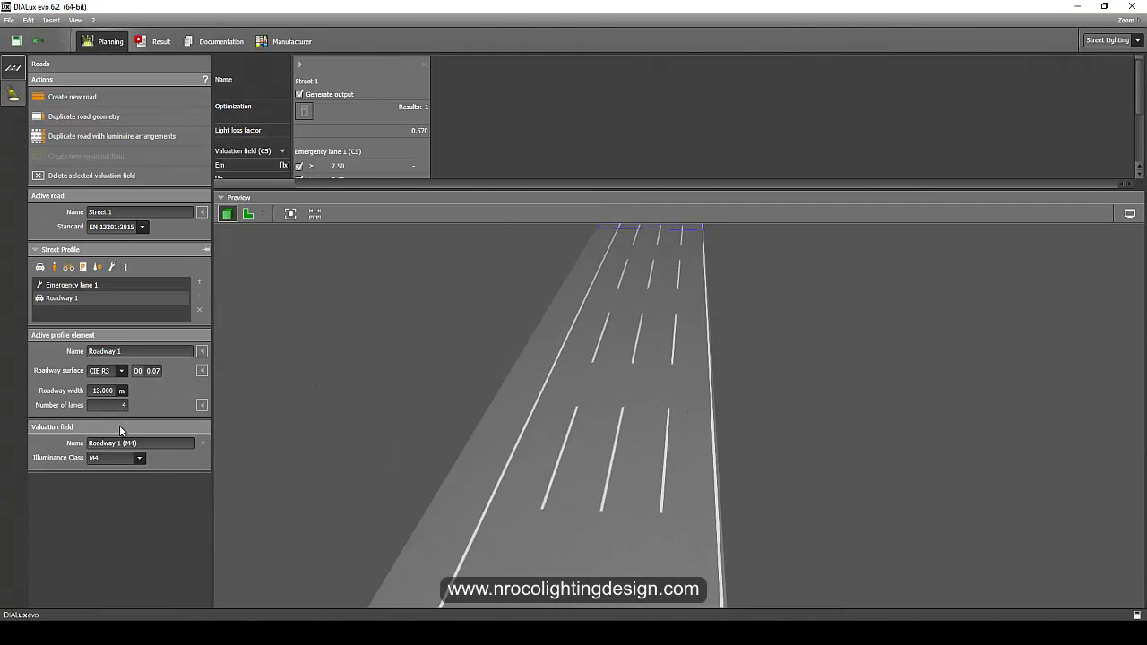
{"action": "key", "text": "Up"}
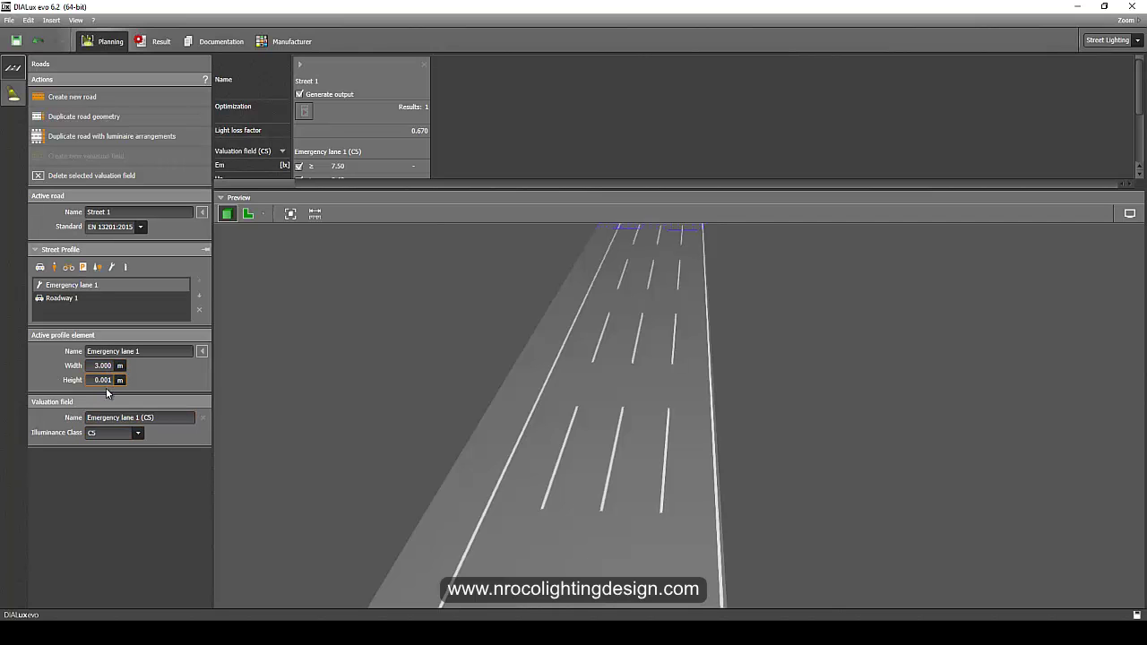
{"action": "left_click_drag", "start_coordinate": [316, 350], "coordinate": [136, 316]}
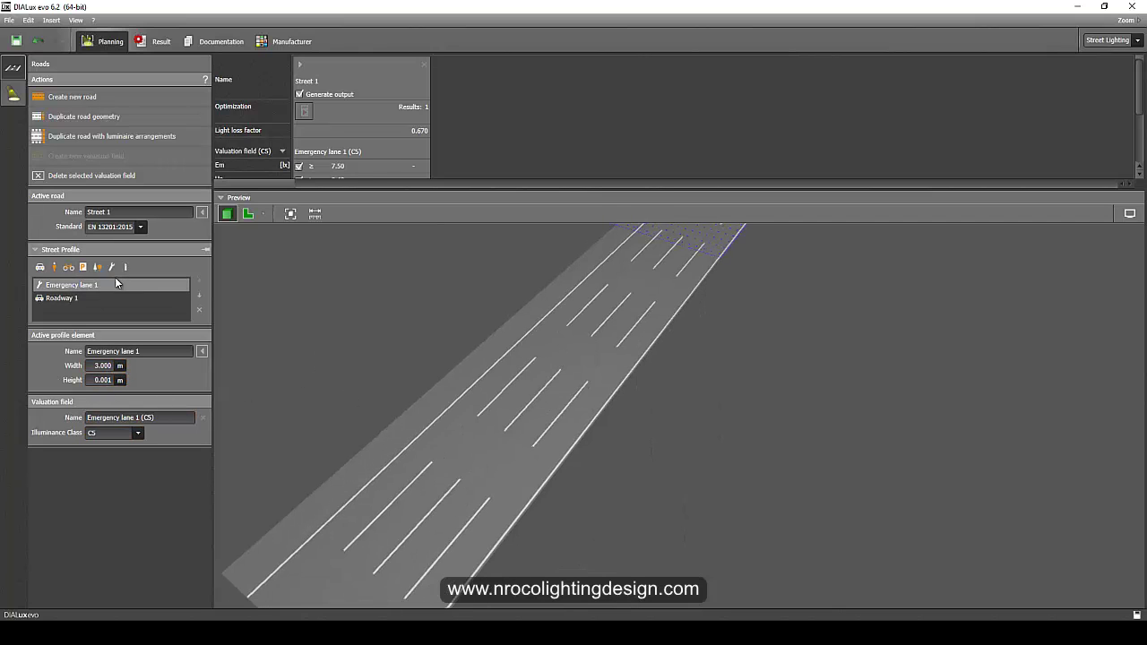
{"action": "left_click", "coordinate": [55, 269]}
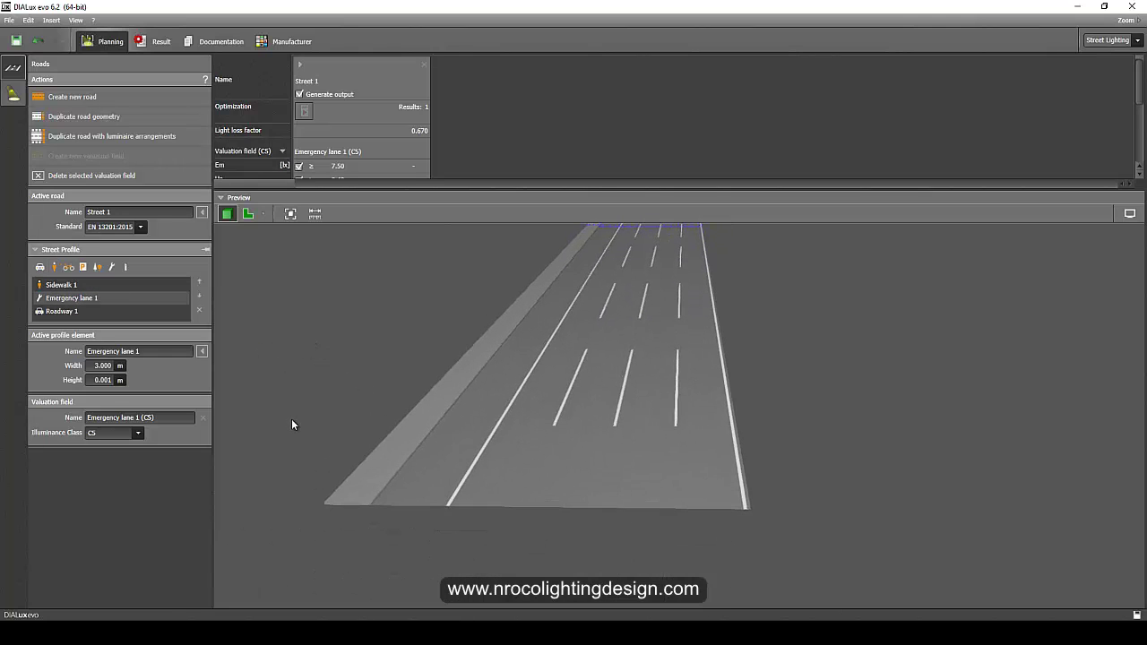
- Set Sidewalk 1 in the street profile to a width of 3 m and a height of 0.2 m
{"action": "mouse_move", "coordinate": [352, 373]}
{"action": "left_mouse_down"}
{"action": "mouse_move", "coordinate": [371, 380]}
{"action": "mouse_move", "coordinate": [354, 373]}
{"action": "mouse_move", "coordinate": [341, 390]}
{"action": "left_mouse_up"}
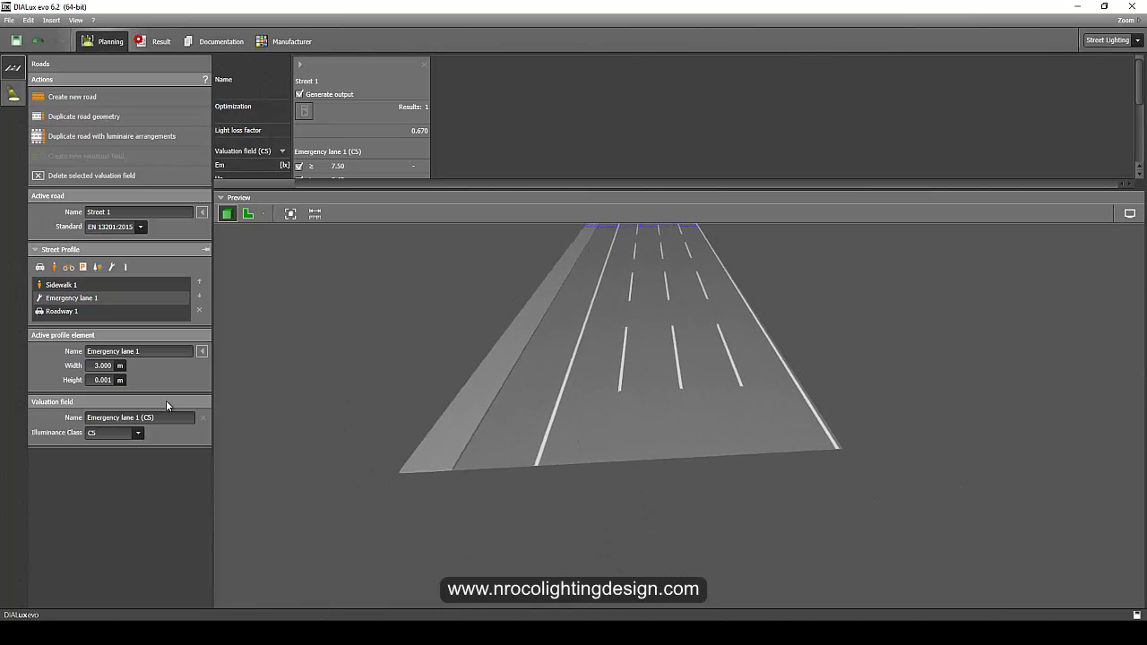
{"action": "left_click", "coordinate": [89, 287]}
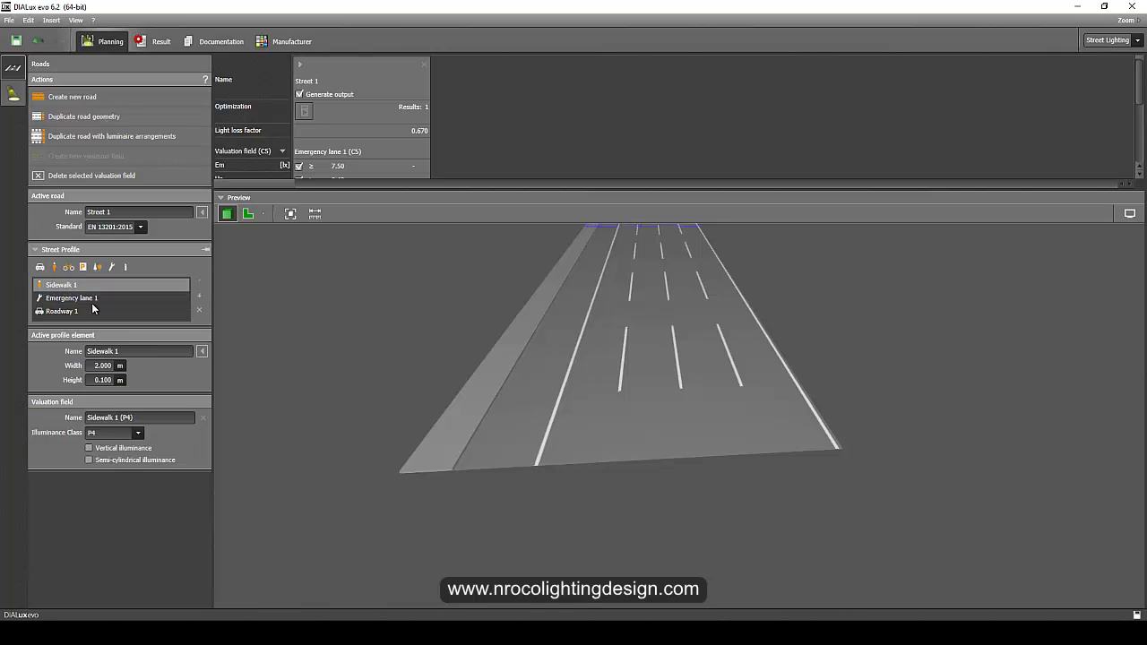
{"action": "double_click", "coordinate": [101, 365]}
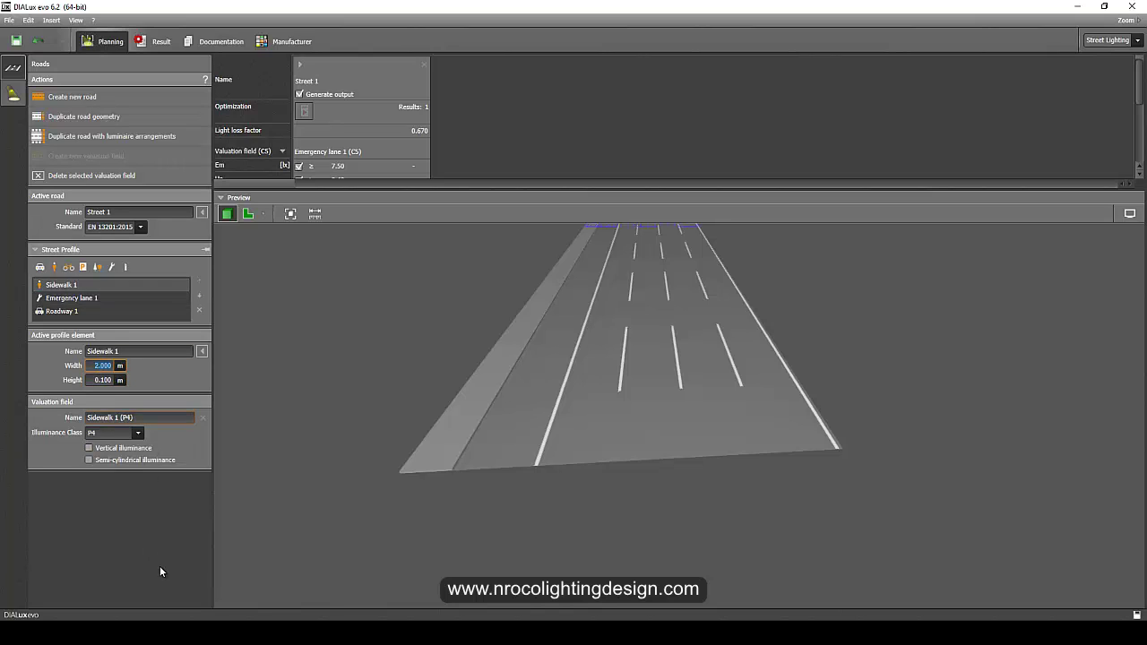
{"action": "type", "text": "3"}
{"action": "key", "text": "Return"}
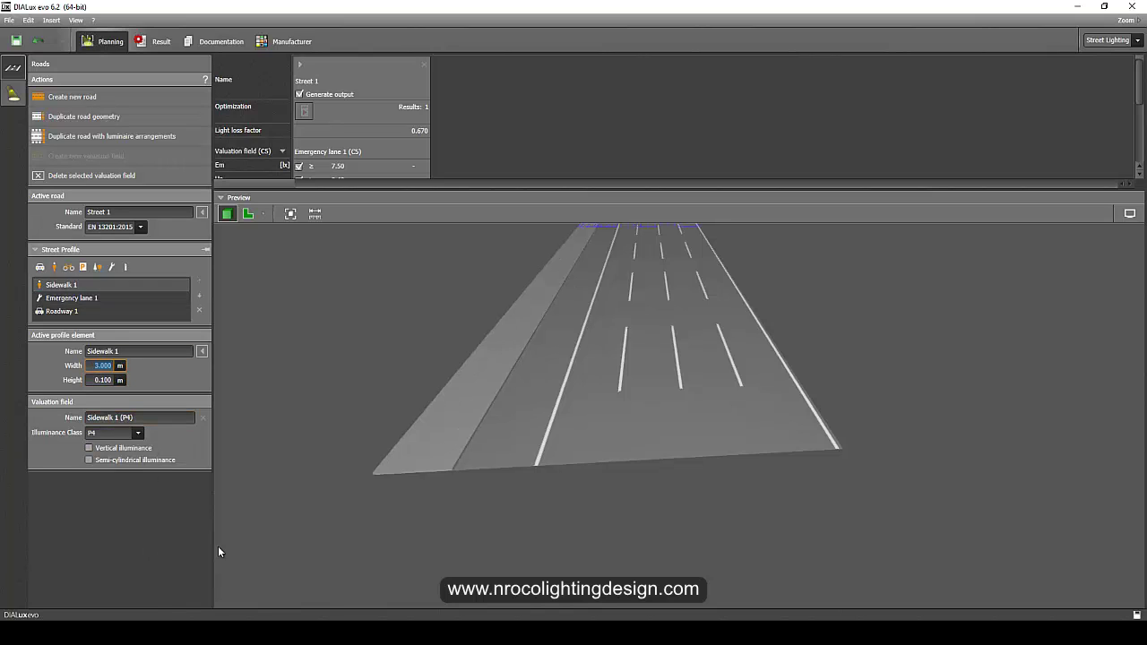
{"action": "double_click", "coordinate": [101, 380]}
{"action": "type", "text": "0.2"}
{"action": "key", "text": "Return"}
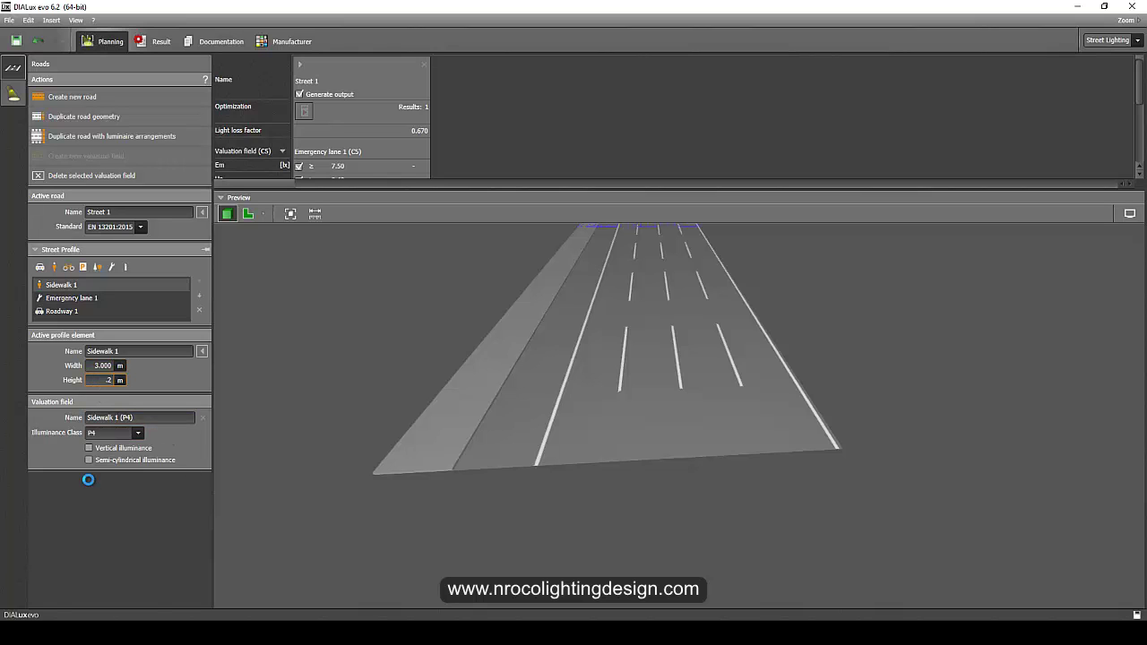
{"action": "left_click_drag", "start_coordinate": [290, 405], "coordinate": [652, 401]}
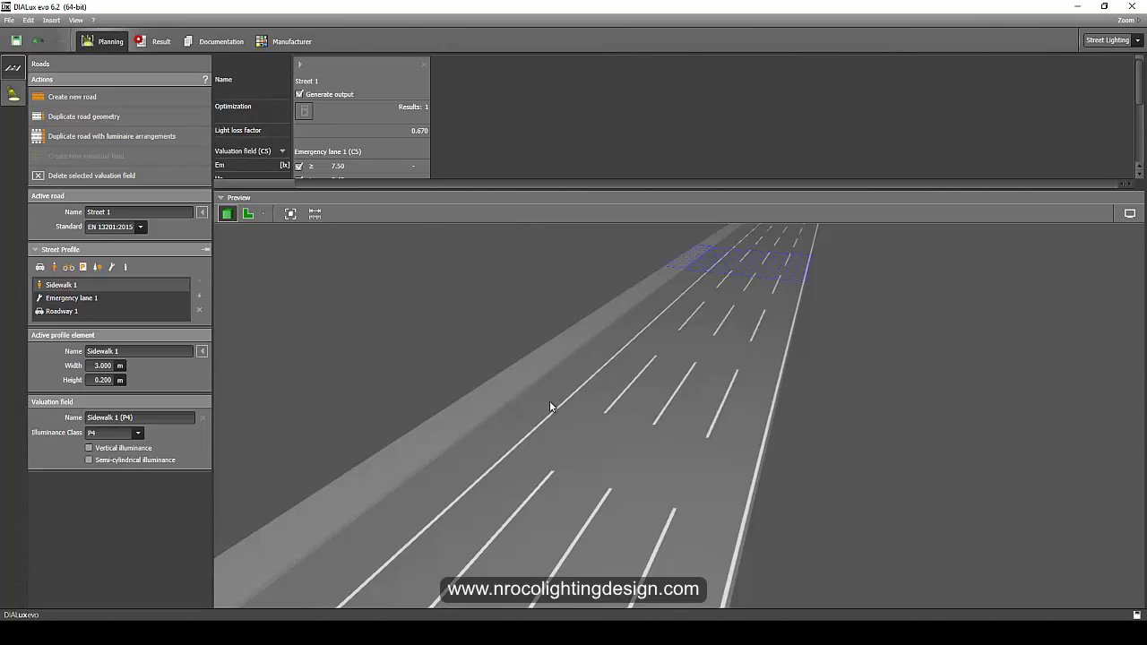
{"action": "left_click_drag", "start_coordinate": [432, 403], "coordinate": [497, 487]}
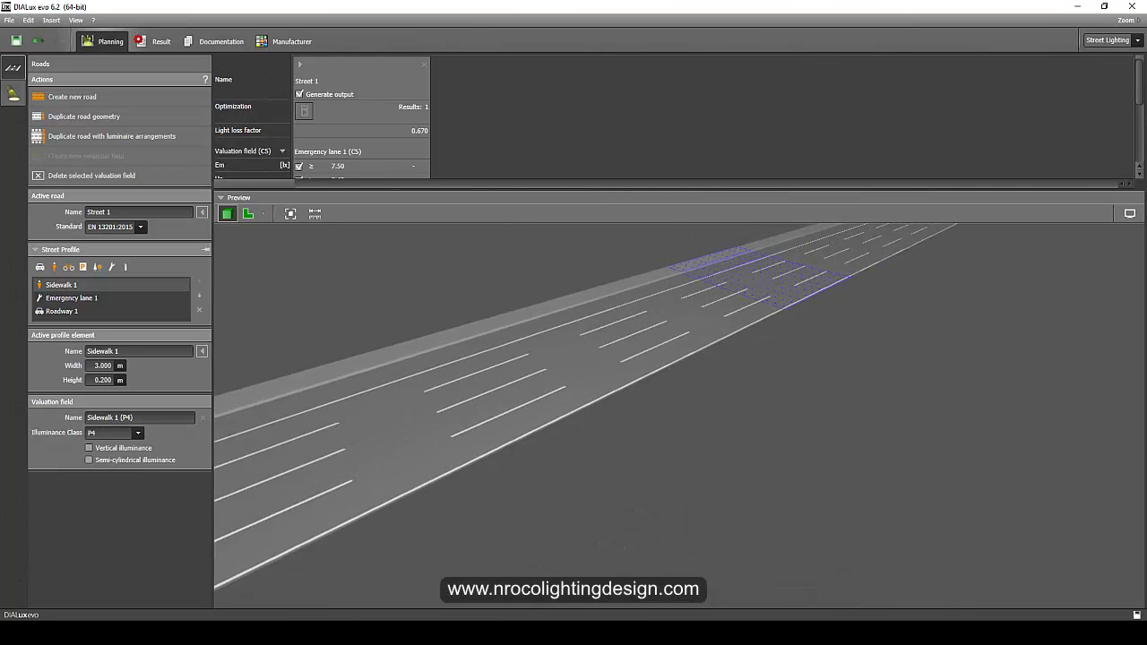
- Switch to the Chrome browser and open the Road Lighting category of outdoor products on thornlighting.com
{"action": "left_click", "coordinate": [218, 578]}
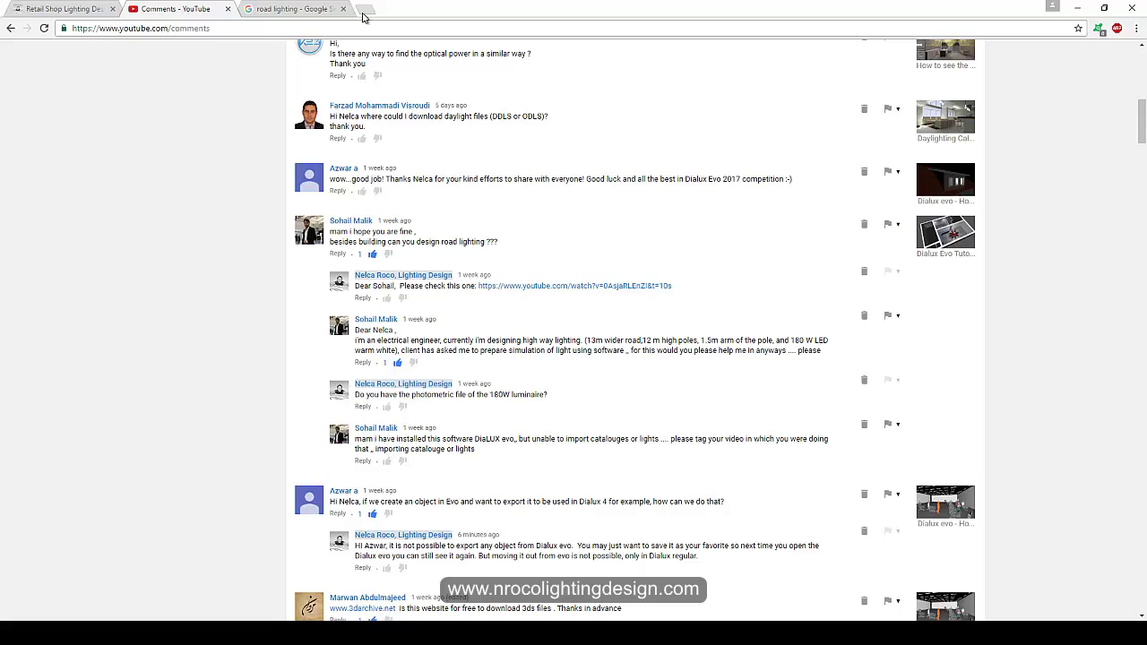
{"action": "left_click", "coordinate": [363, 9]}
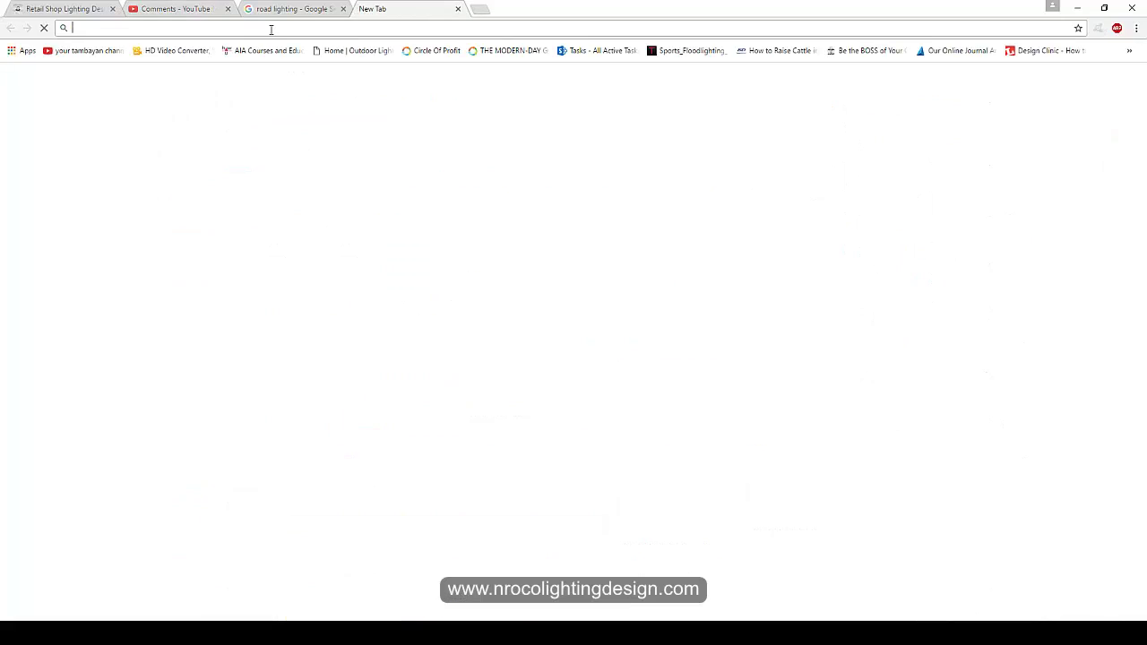
{"action": "type", "text": "thor"}
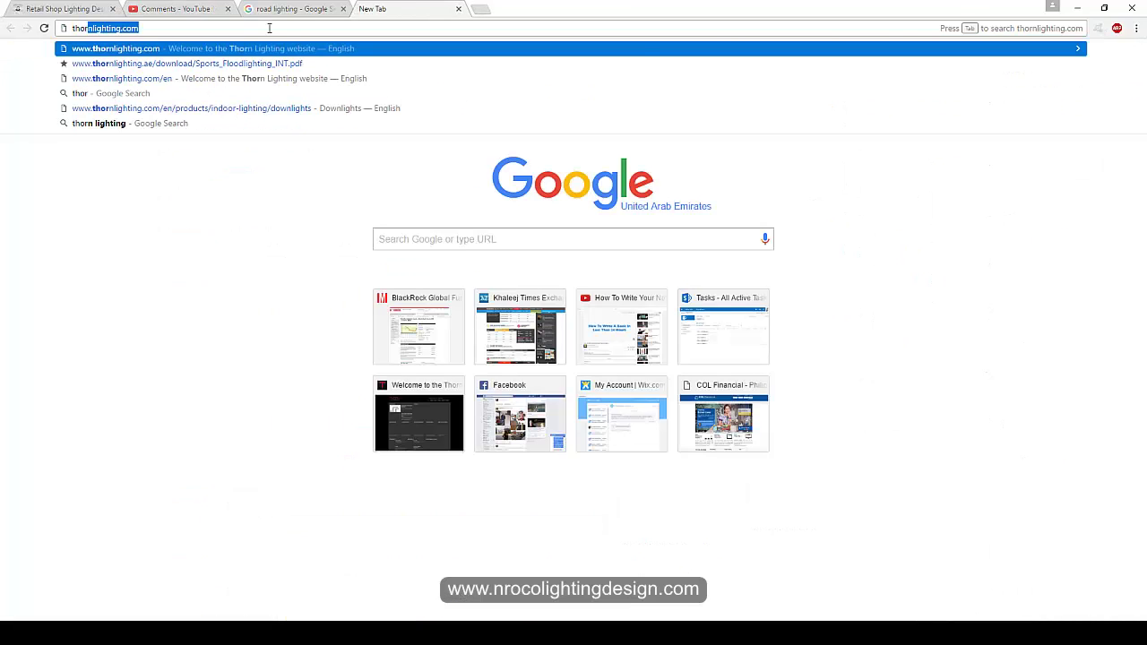
{"action": "key", "text": "Return"}
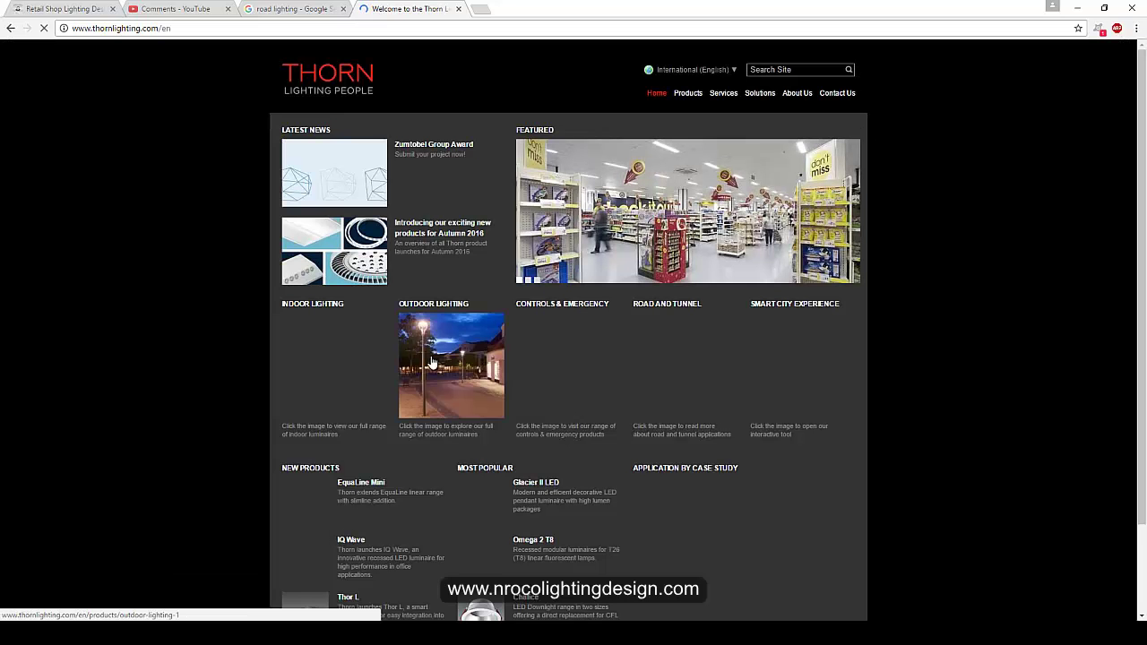
{"action": "left_click", "coordinate": [439, 383]}
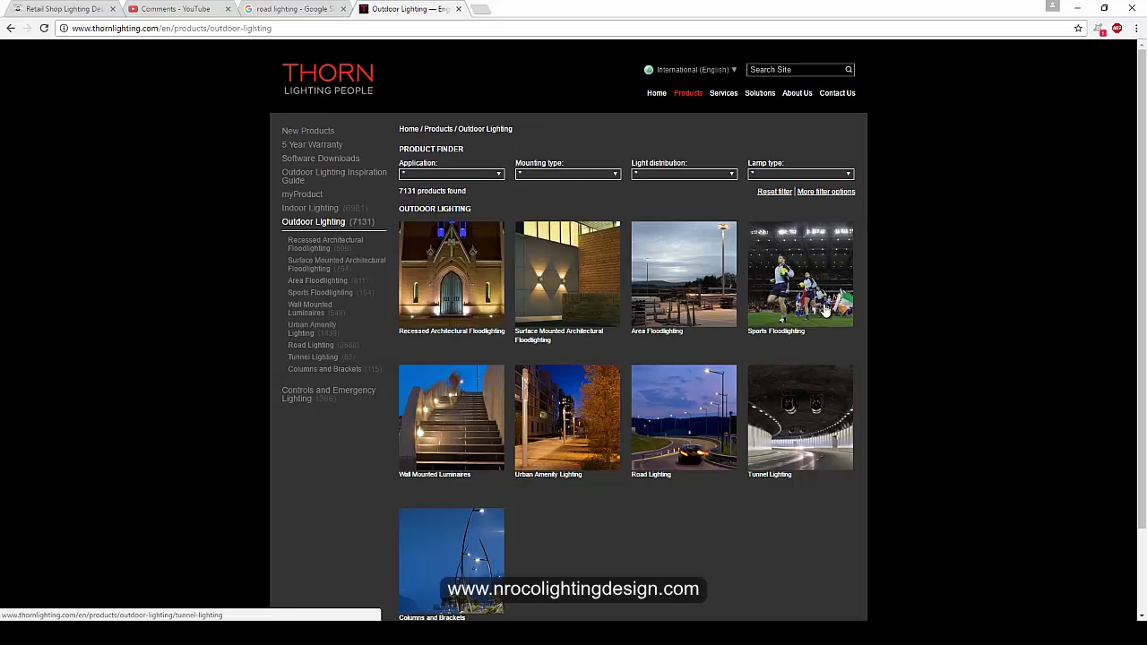
{"action": "left_click", "coordinate": [673, 428]}
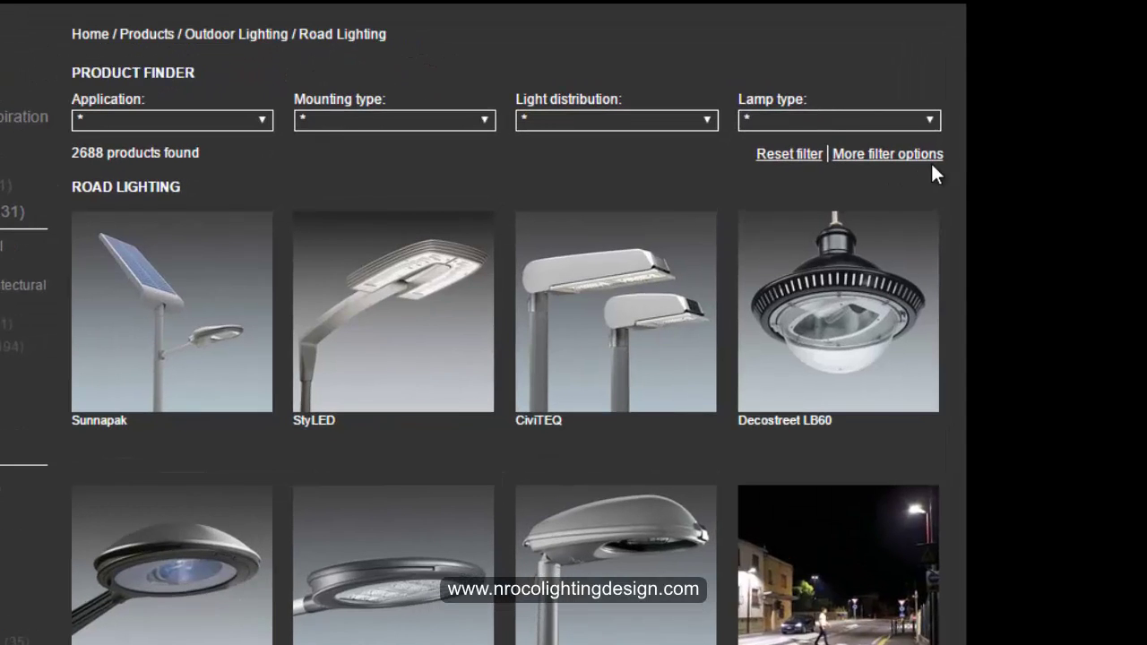
- Filter the road lighting products by lamp type LED and a power per lamp of 180.0
{"action": "left_click", "coordinate": [922, 155]}
{"action": "left_click", "coordinate": [892, 120]}
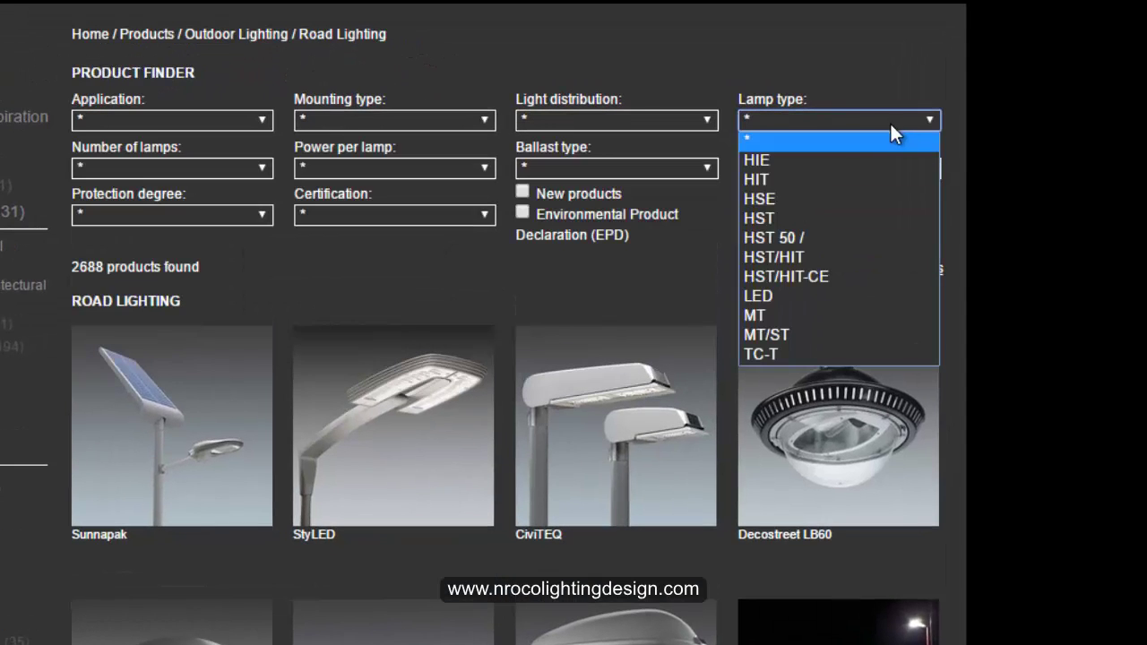
{"action": "left_click", "coordinate": [781, 295]}
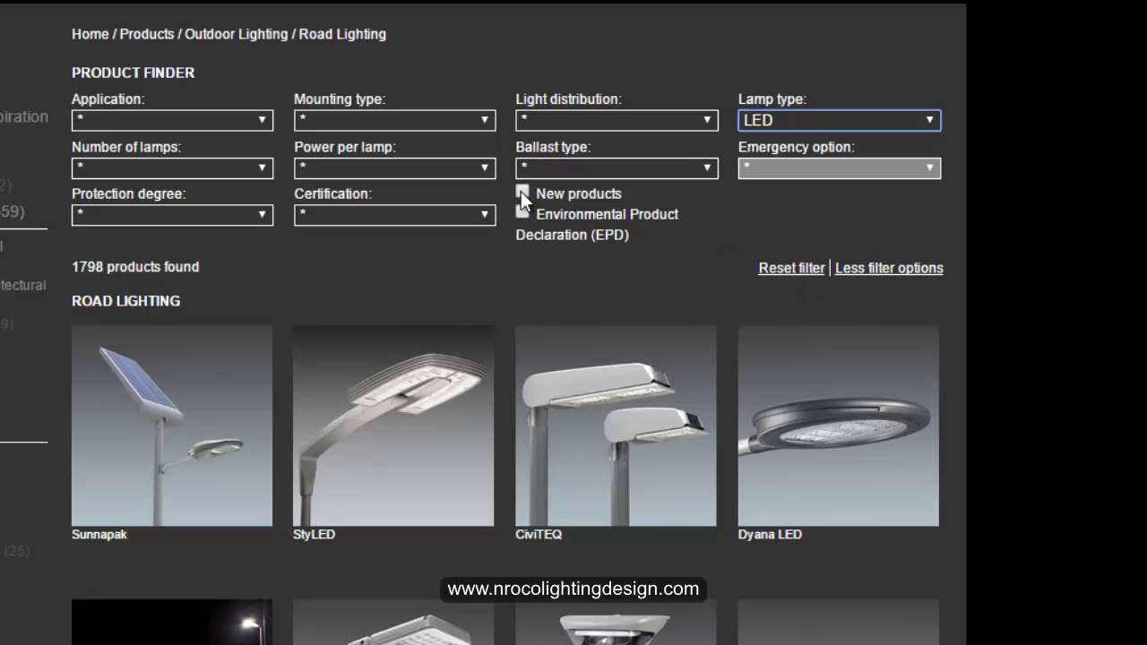
{"action": "left_click", "coordinate": [350, 167]}
{"action": "scroll", "coordinate": [348, 502], "scroll_direction": "down", "scroll_amount": 10}
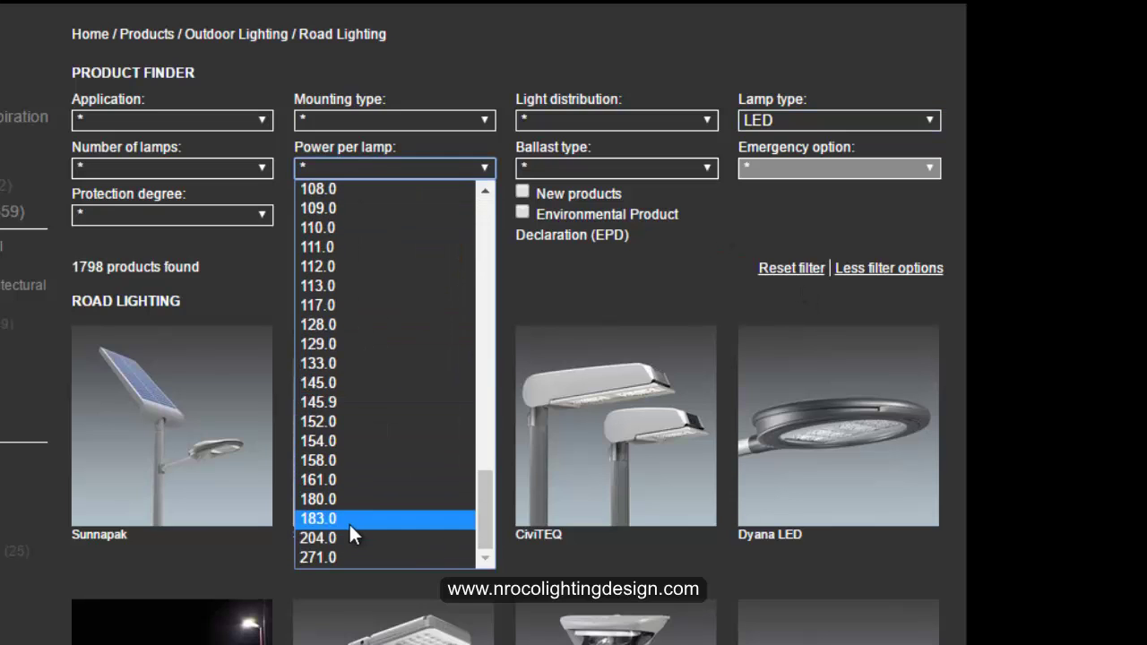
{"action": "left_click", "coordinate": [359, 499]}
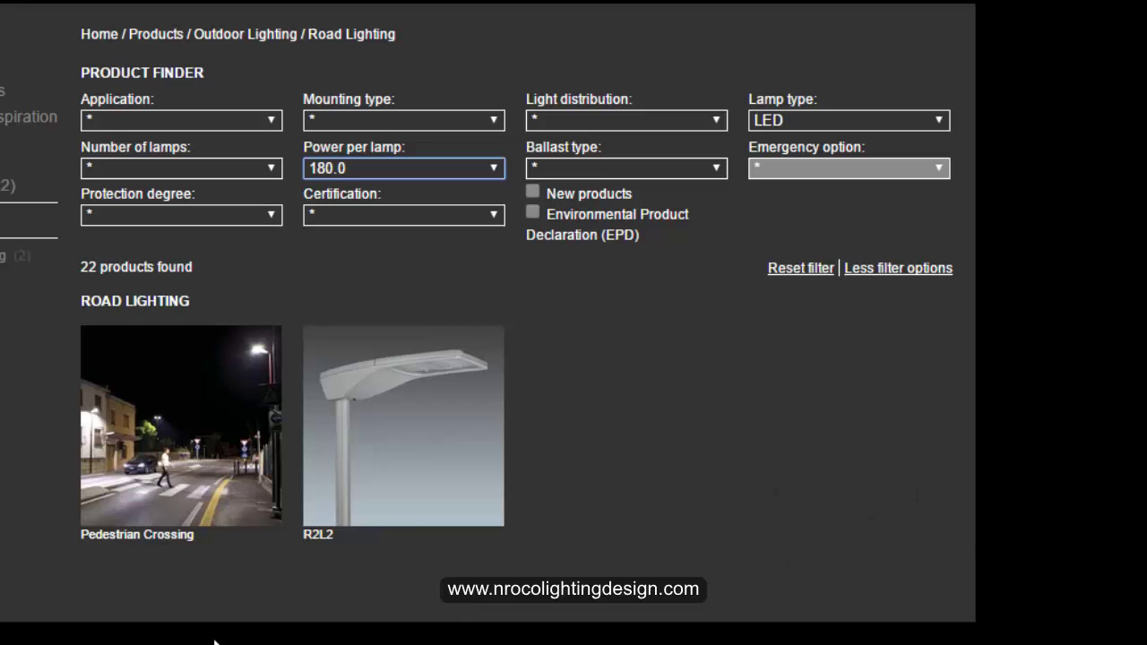
- Open the R2L2 product page and expand the R2L2 Medium, Wide road optic variants
{"action": "left_click", "coordinate": [406, 428]}
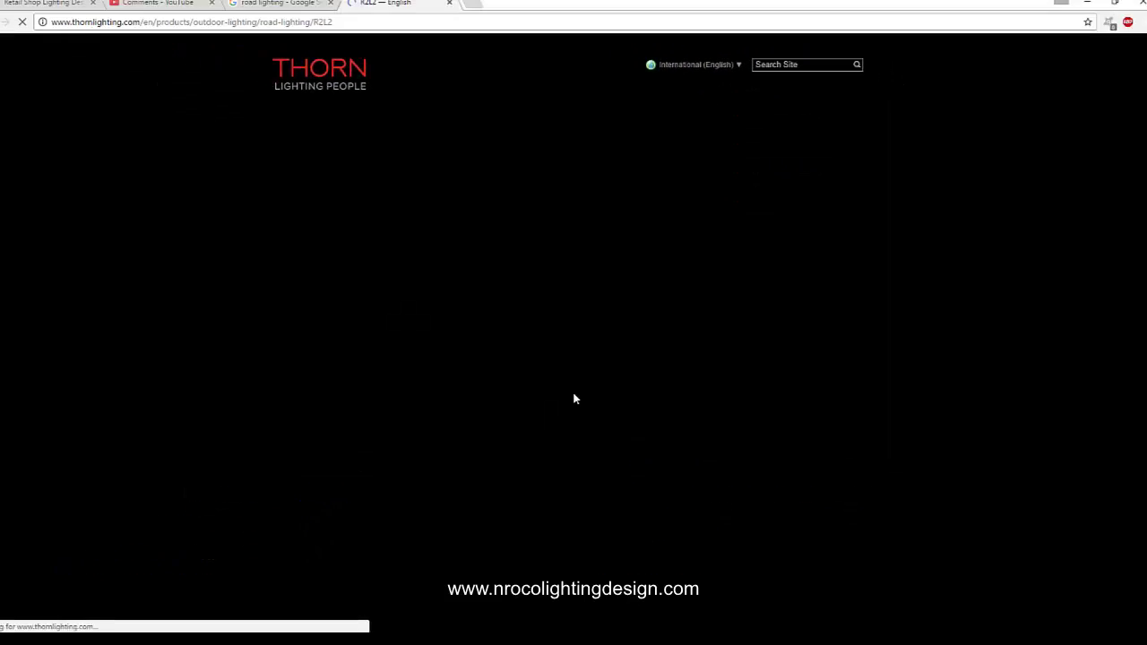
{"action": "scroll", "coordinate": [578, 394], "scroll_direction": "down", "scroll_amount": 4}
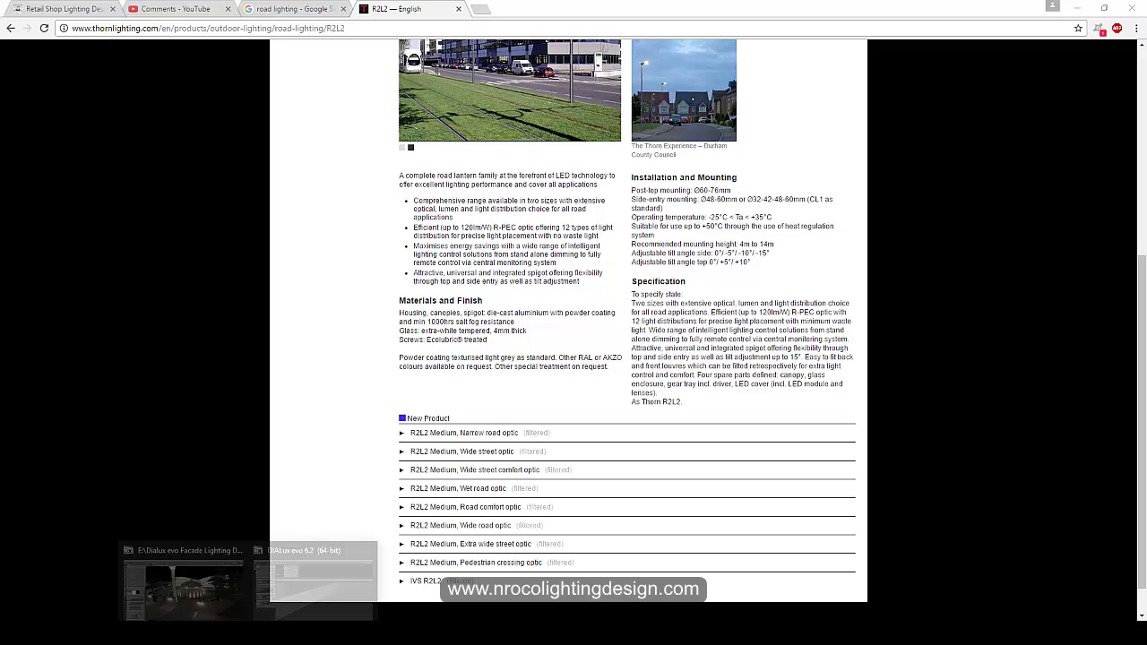
{"action": "left_click", "coordinate": [319, 589]}
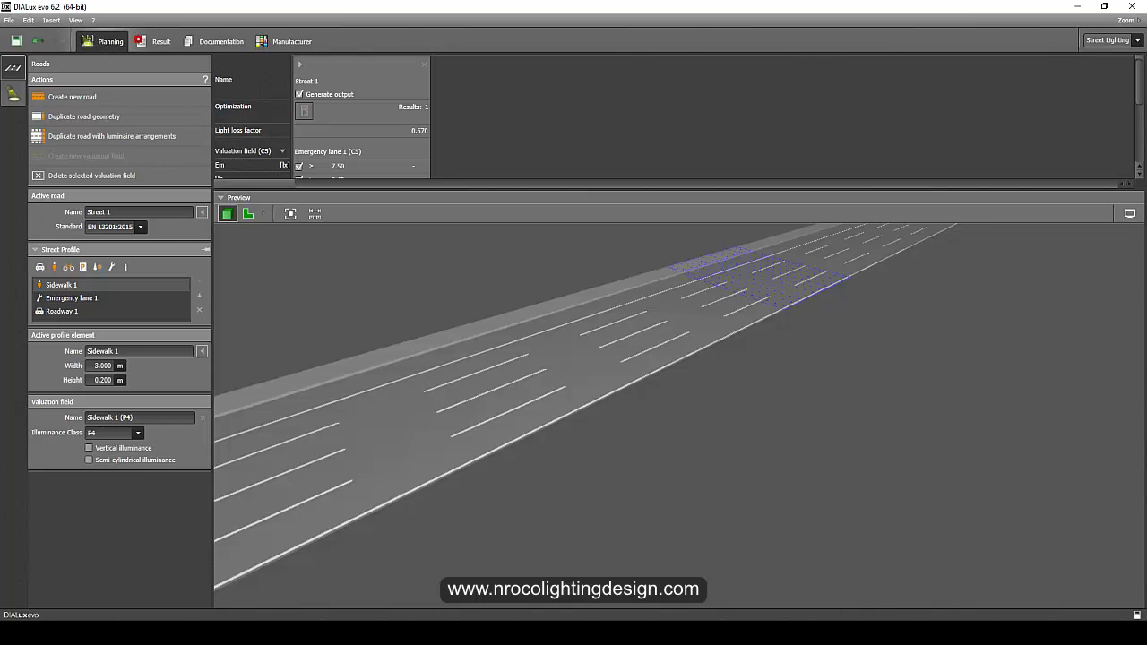
{"action": "mouse_move", "coordinate": [220, 635]}
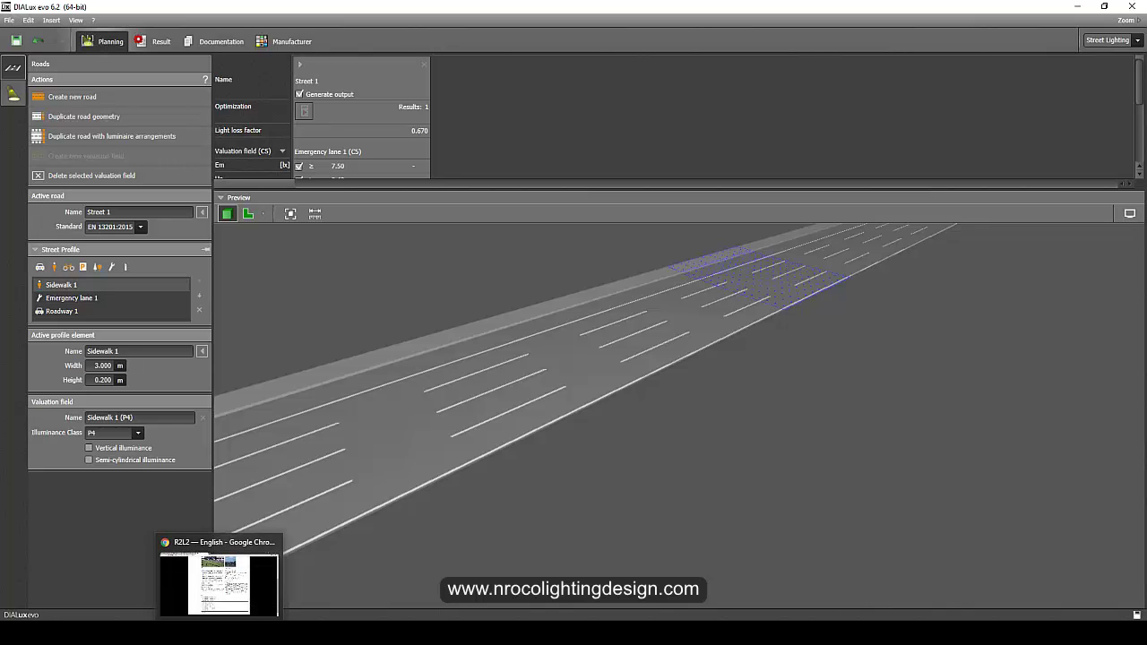
{"action": "left_click", "coordinate": [220, 582]}
{"action": "scroll", "coordinate": [359, 417], "scroll_direction": "down", "scroll_amount": 3}
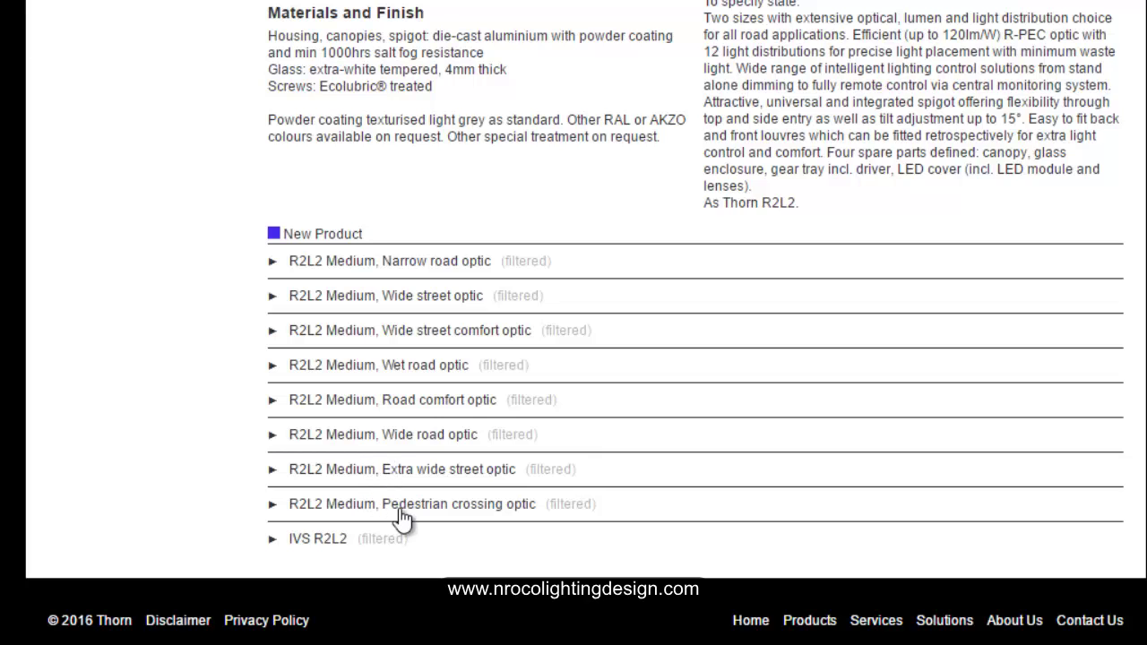
{"action": "left_click", "coordinate": [351, 436]}
{"action": "scroll", "coordinate": [412, 430], "scroll_direction": "down", "scroll_amount": 2}
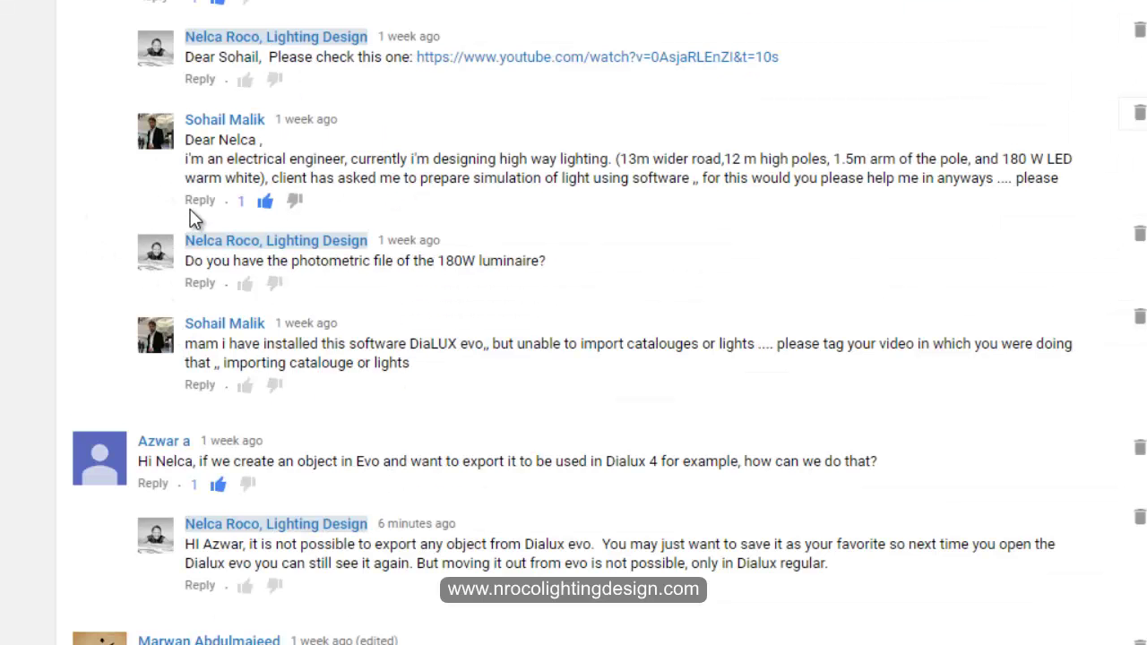
{"action": "mouse_move", "coordinate": [112, 643]}
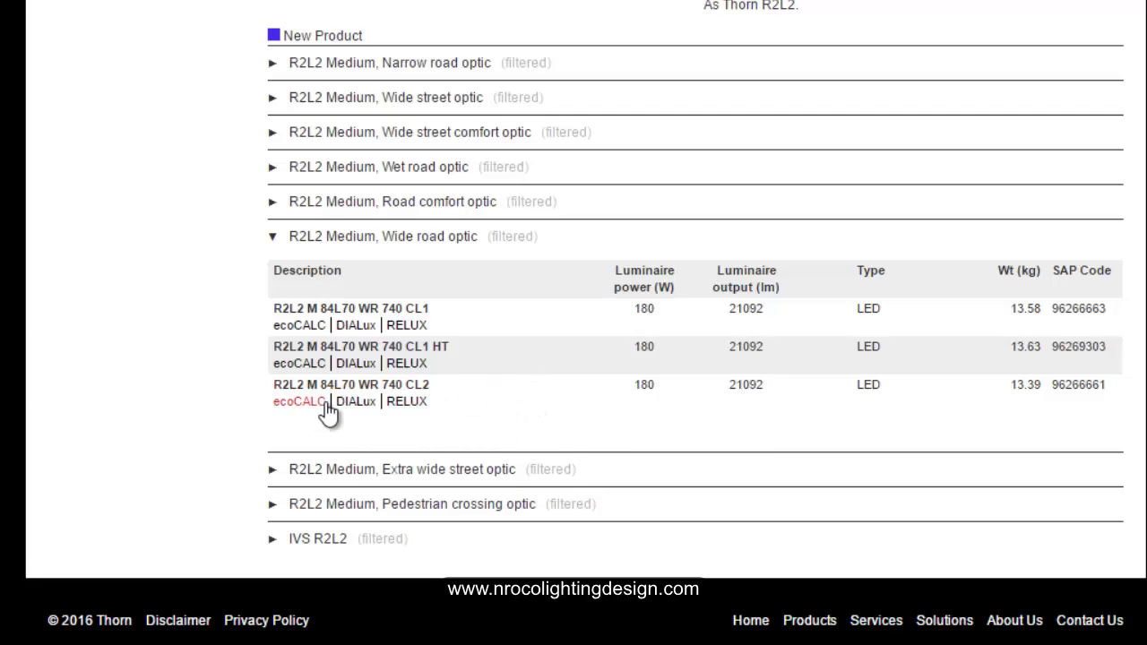
- Compare the R2L2 Medium Road comfort optic and Wet road optic variants, and collapse both lists
{"action": "left_click", "coordinate": [323, 213]}
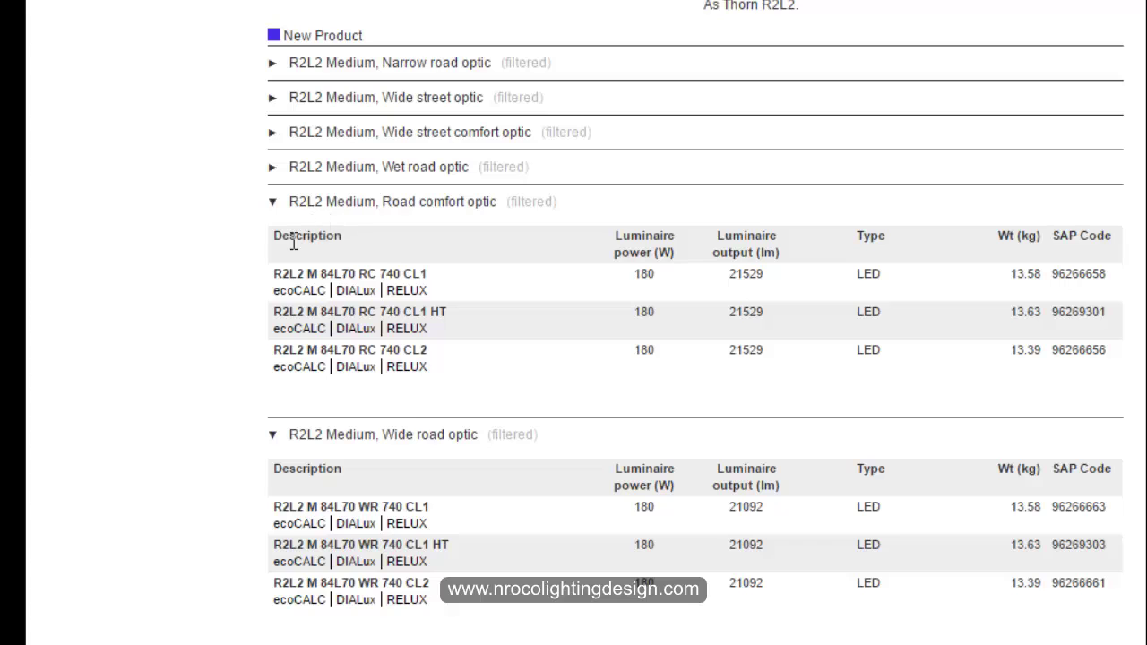
{"action": "left_click", "coordinate": [381, 170]}
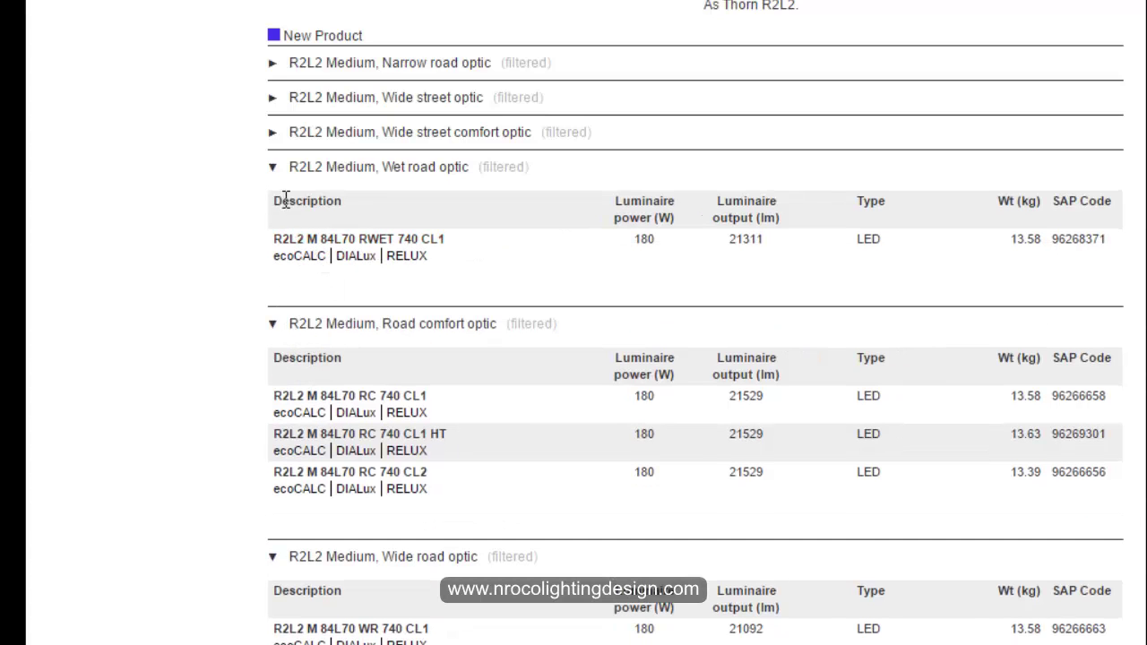
{"action": "left_click", "coordinate": [272, 170]}
{"action": "left_click", "coordinate": [271, 211]}
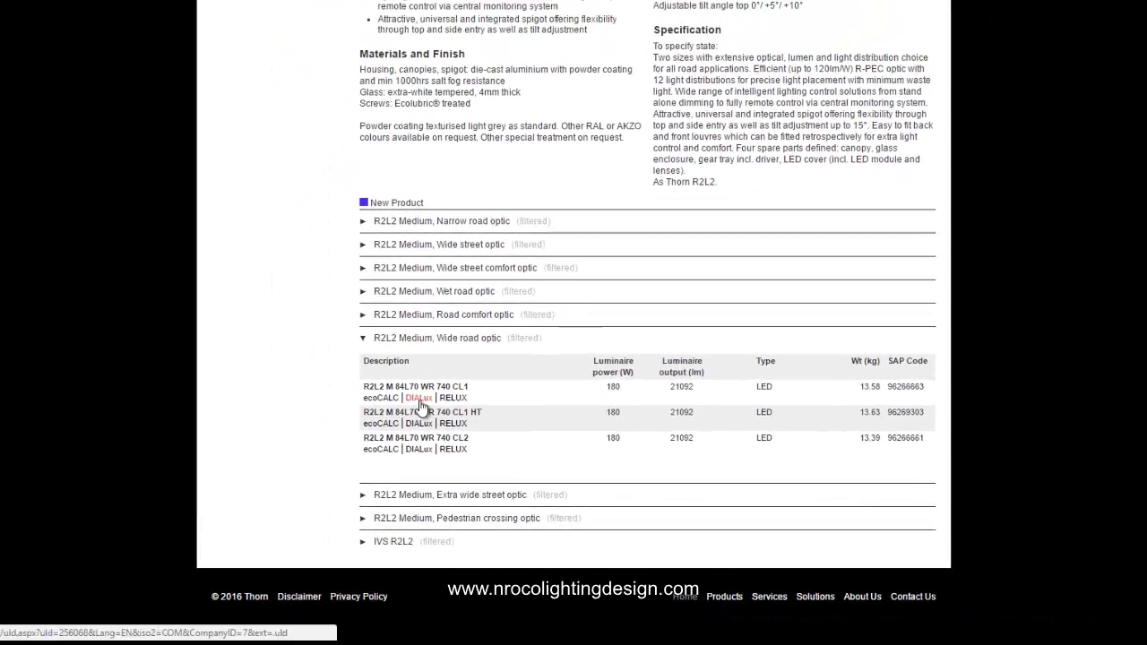
- Download the DIALux file of the R2L2 M 84L70 WR 740 CL1 luminaire, open it and switch to the street project in DIALux evo
{"action": "left_click", "coordinate": [419, 399]}
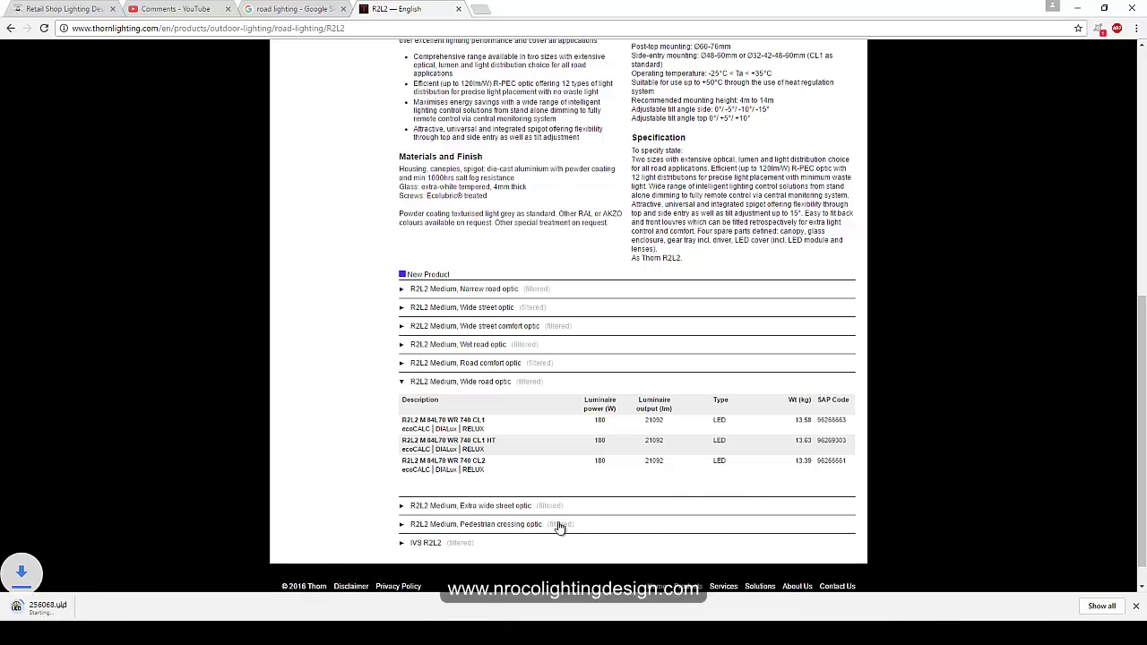
{"action": "left_click", "coordinate": [124, 609]}
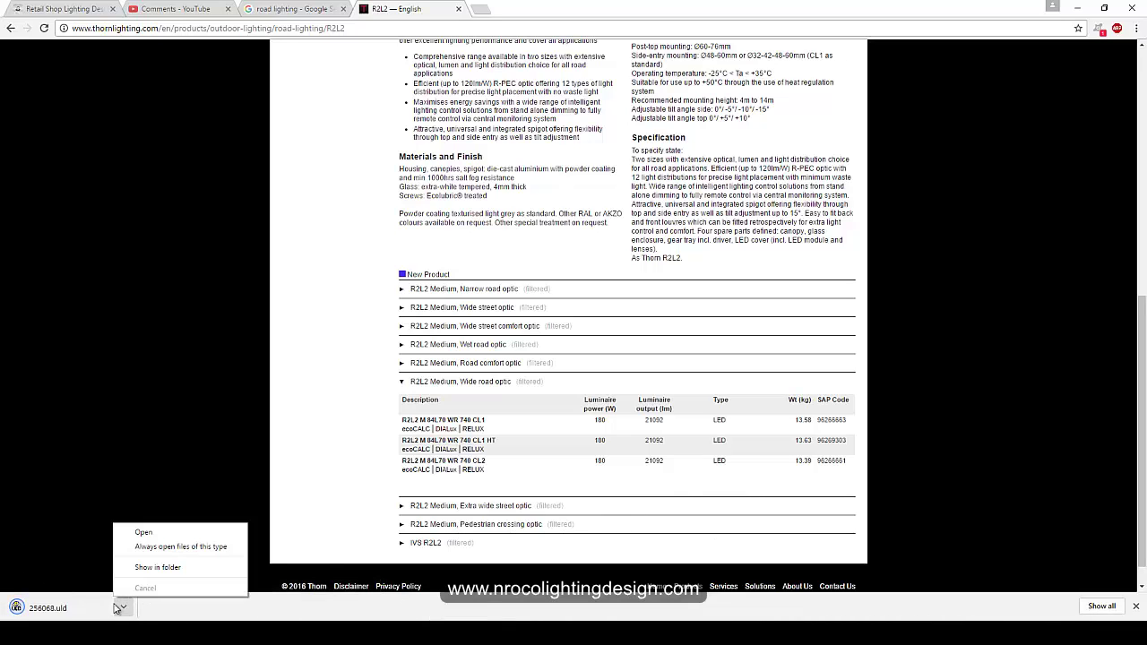
{"action": "left_click", "coordinate": [154, 535]}
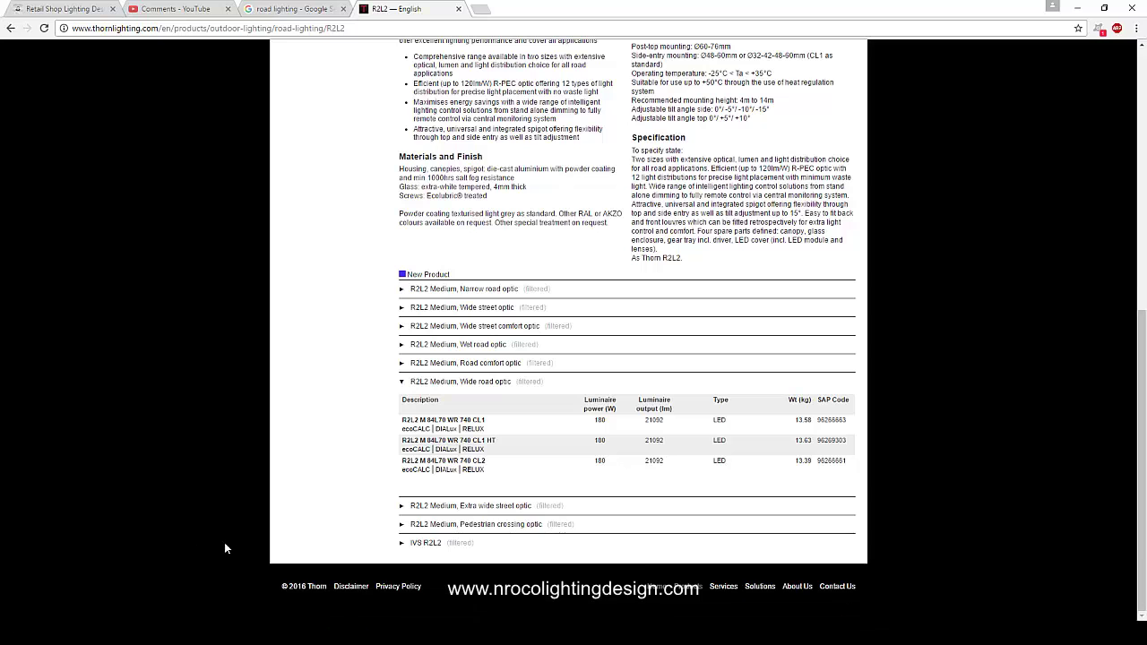
{"action": "mouse_move", "coordinate": [248, 640]}
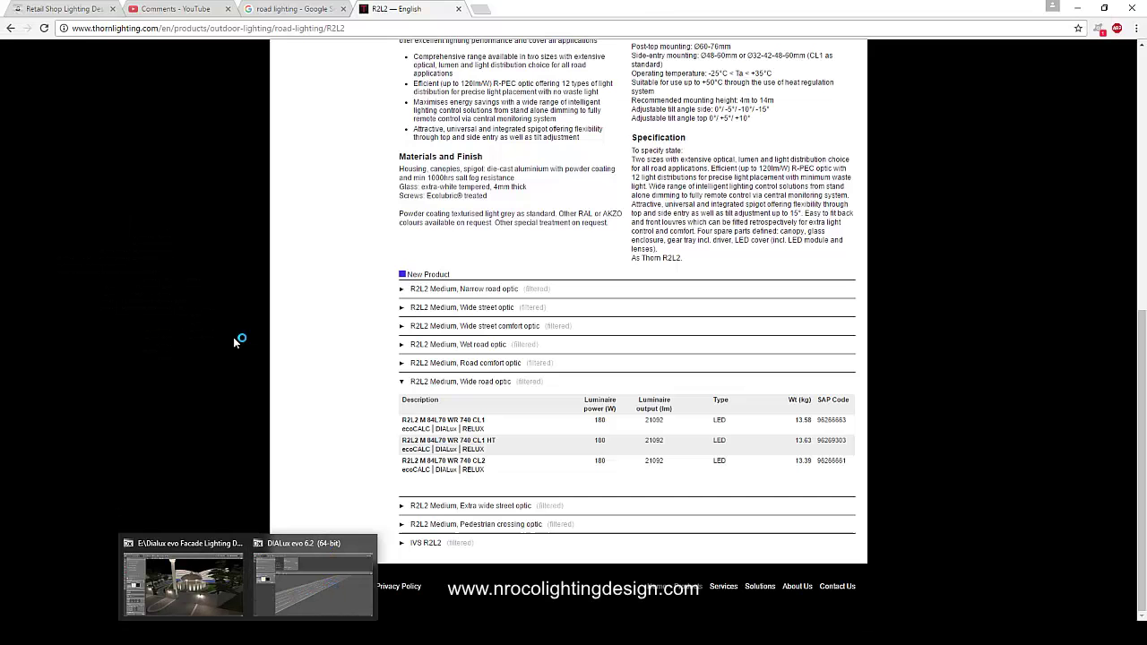
{"action": "left_click", "coordinate": [330, 563]}
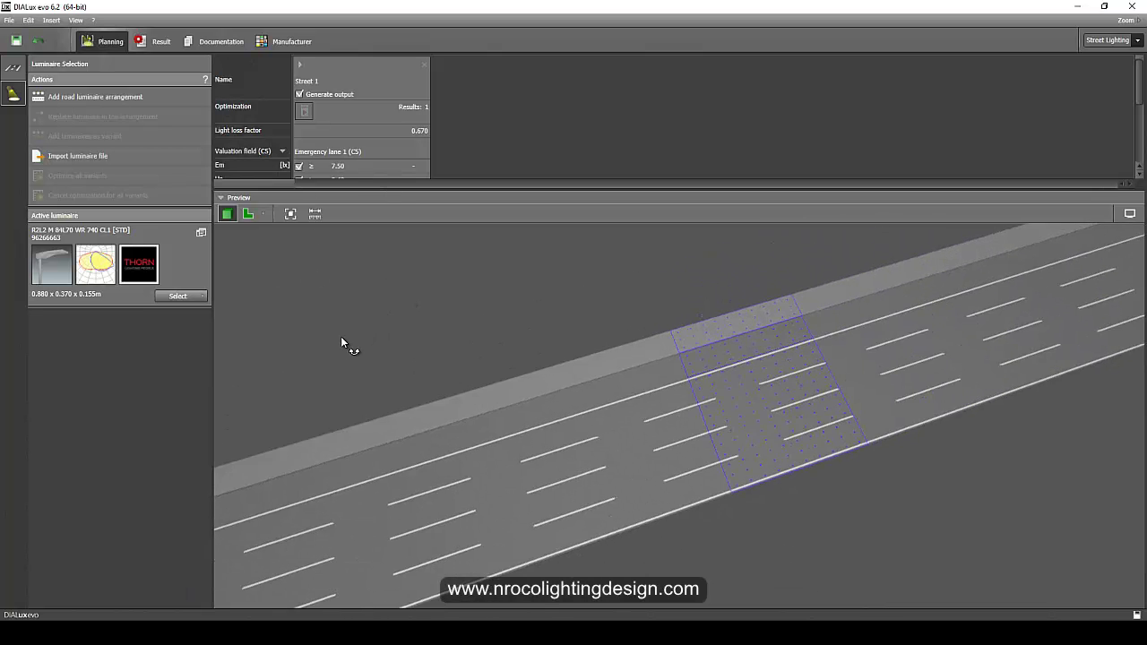
- Place a road luminaire arrangement of the R2L2 M 84L70 WR 740 CL1 on Street 1 in plan view and inspect it in 3D
{"action": "left_click", "coordinate": [249, 215]}
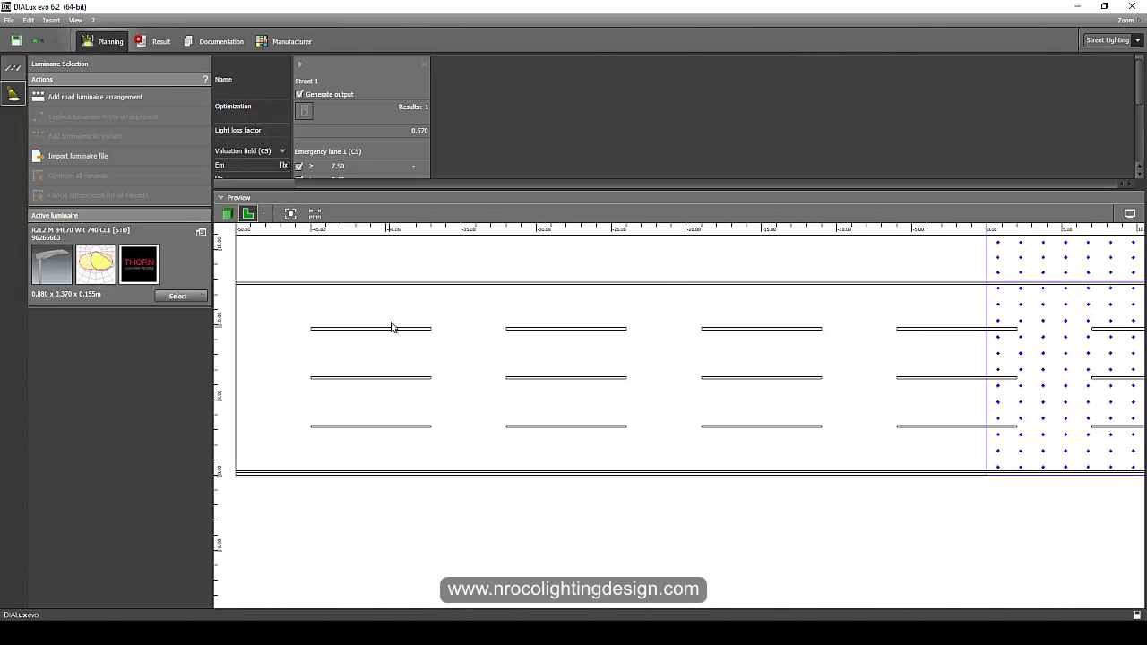
{"action": "left_click", "coordinate": [653, 285]}
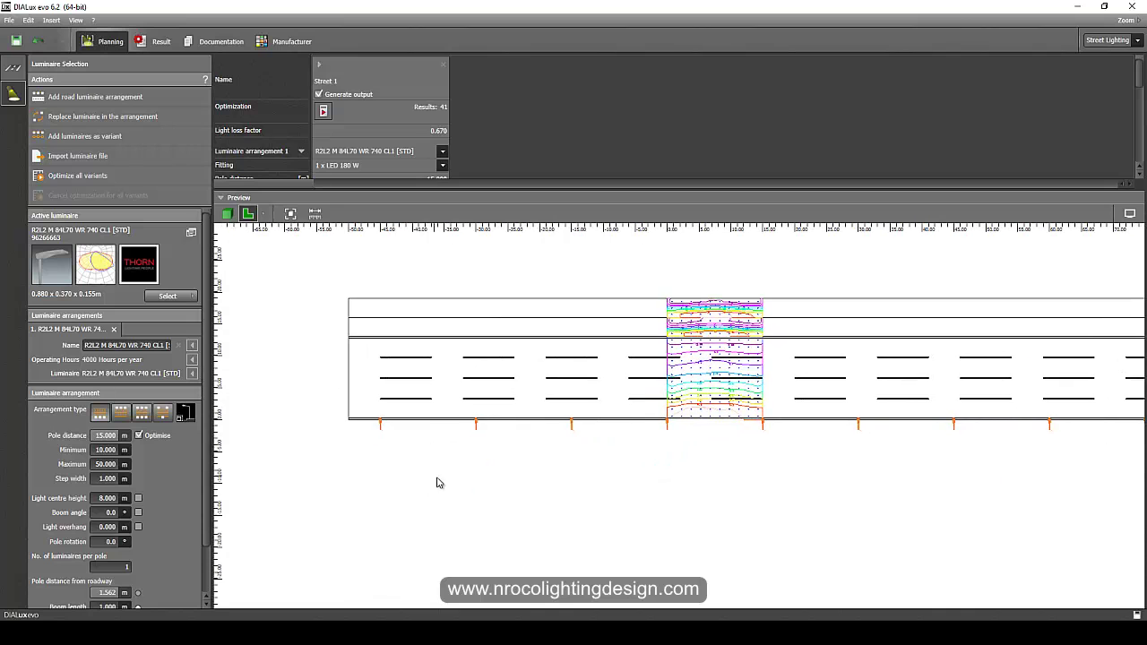
{"action": "left_click", "coordinate": [227, 213]}
{"action": "right_click_drag", "start_coordinate": [302, 402], "coordinate": [605, 451]}
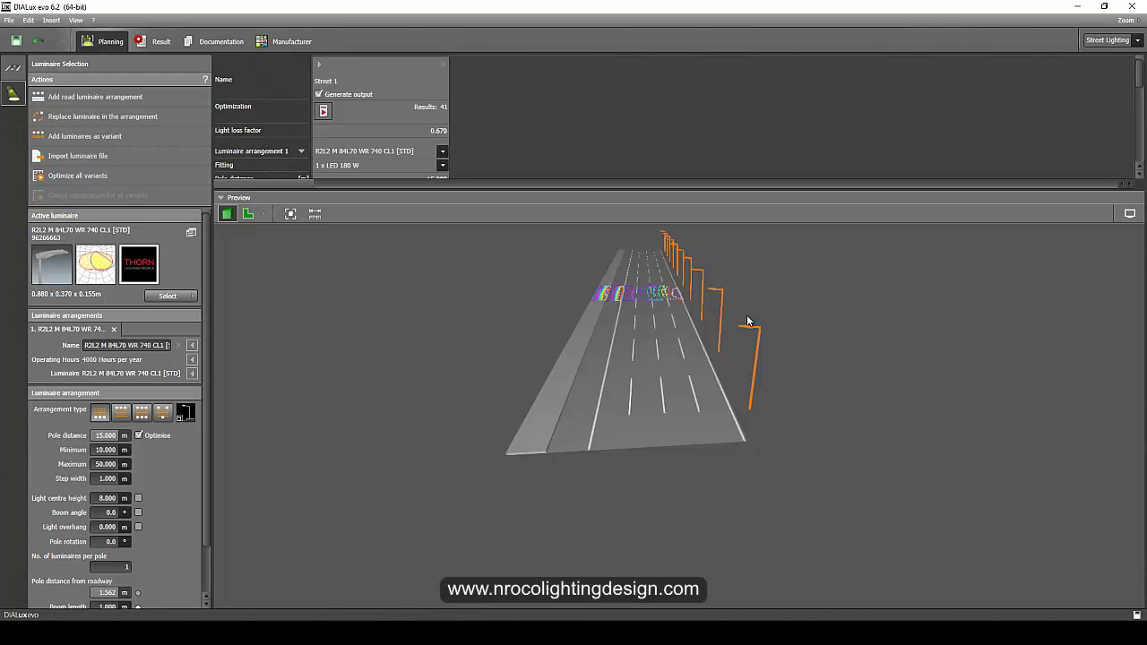
- Select the luminaire arrangement along the sidewalk side and examine its pole positions in the 3D preview
{"action": "right_click_drag", "start_coordinate": [707, 376], "coordinate": [770, 339]}
{"action": "mouse_move", "coordinate": [1105, 235]}
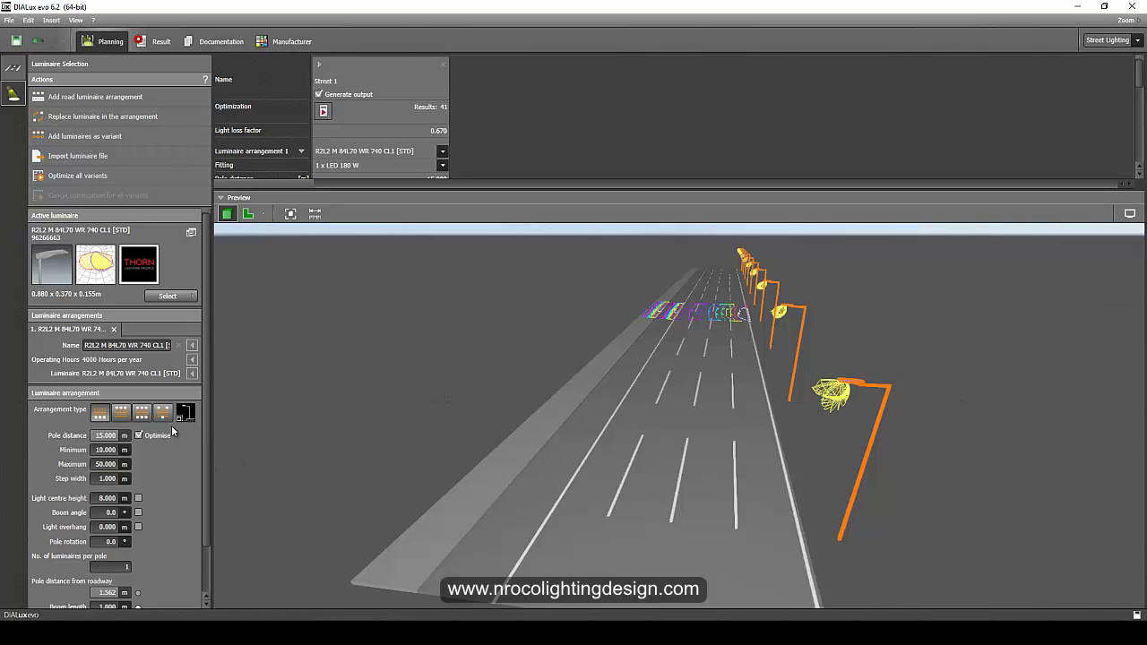
{"action": "scroll", "coordinate": [196, 374], "scroll_direction": "down", "scroll_amount": 2}
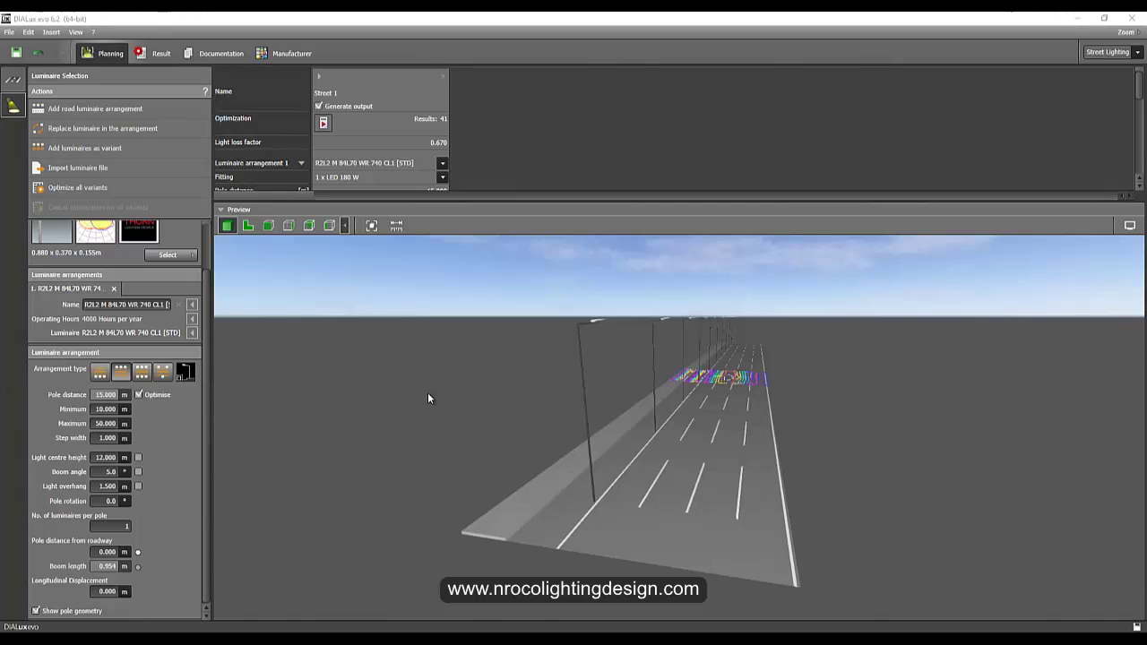
{"action": "left_click", "coordinate": [597, 321]}
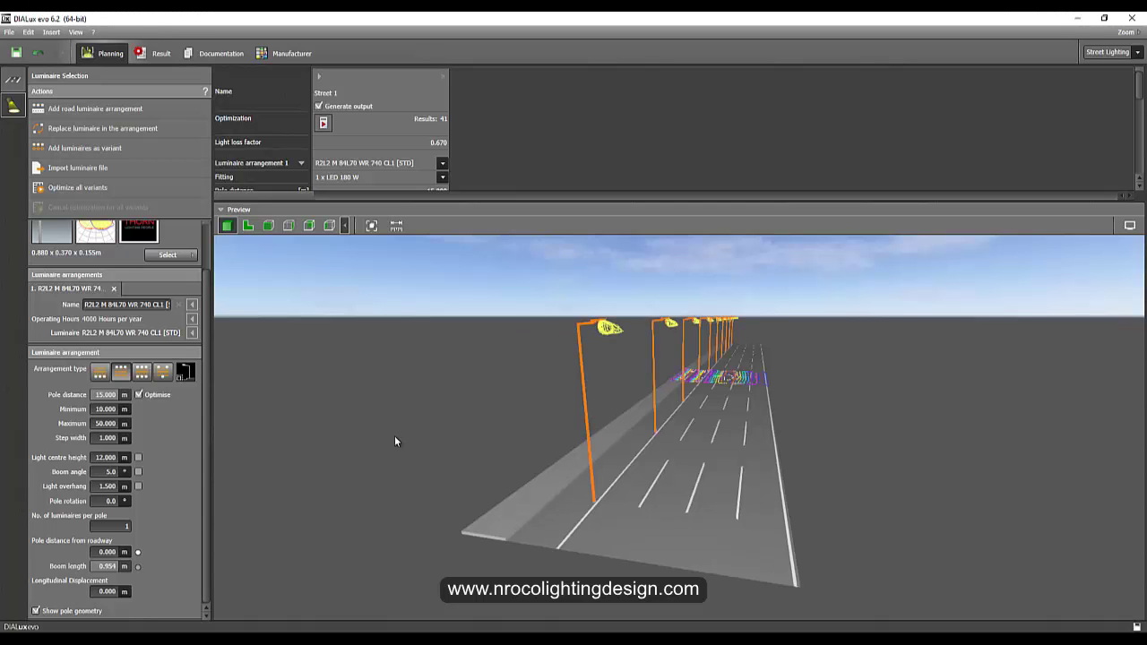
{"action": "middle_click_drag", "start_coordinate": [332, 436], "coordinate": [391, 454]}
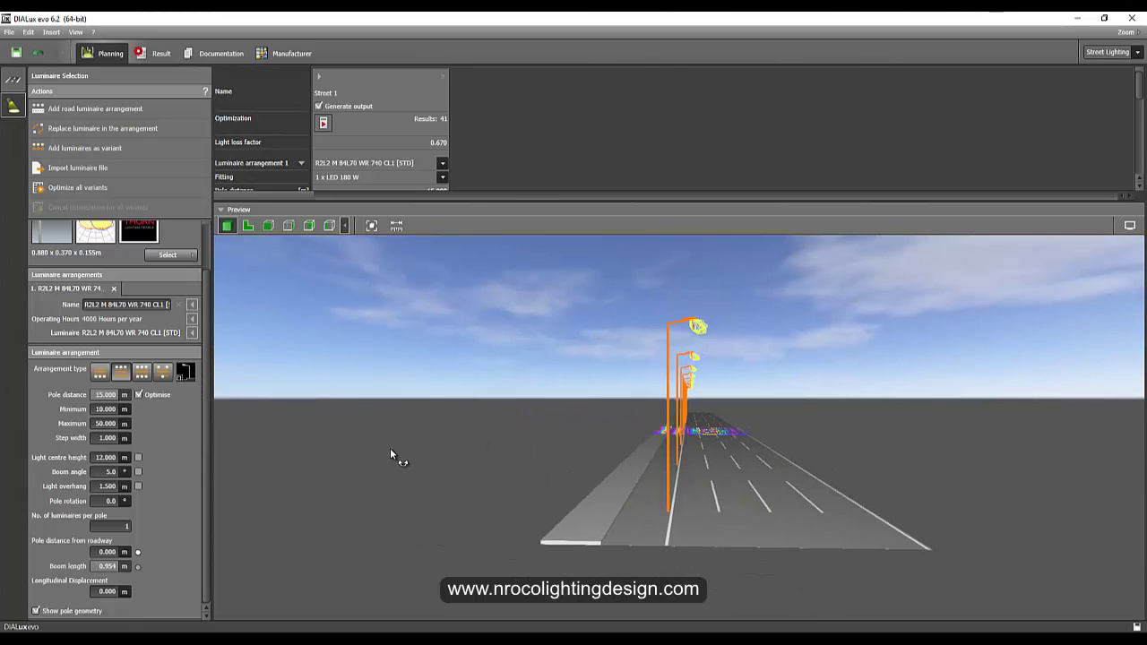
- Enable optimisation of the light overhang and set the pole distance from the roadway to 3.5 m
{"action": "left_click", "coordinate": [138, 485]}
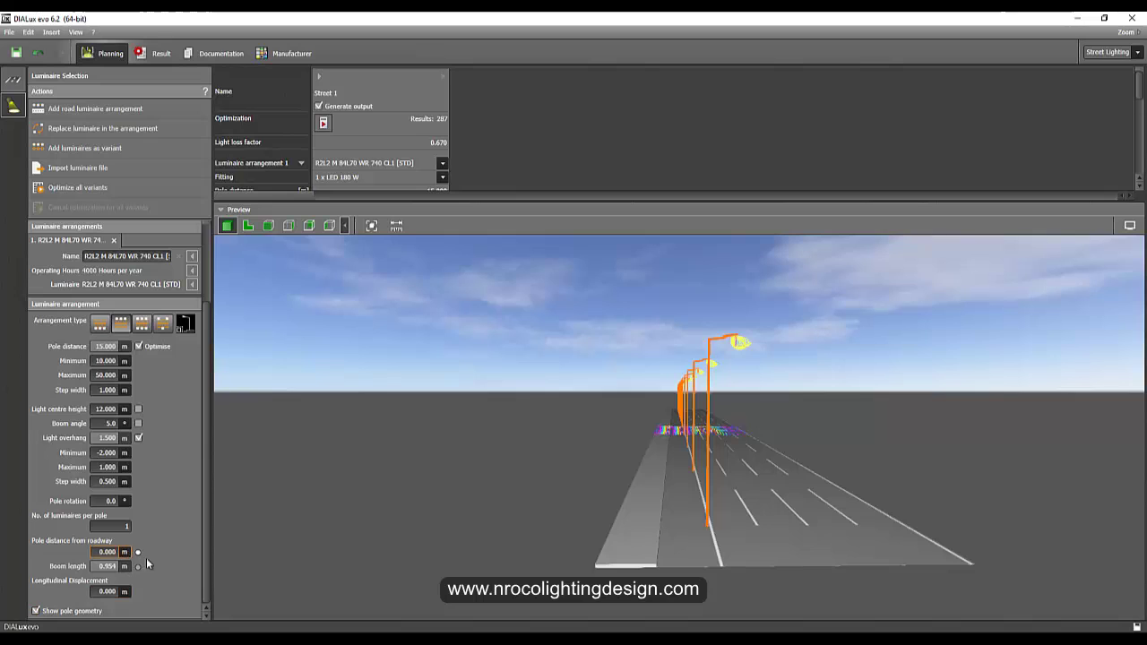
{"action": "left_click", "coordinate": [119, 591]}
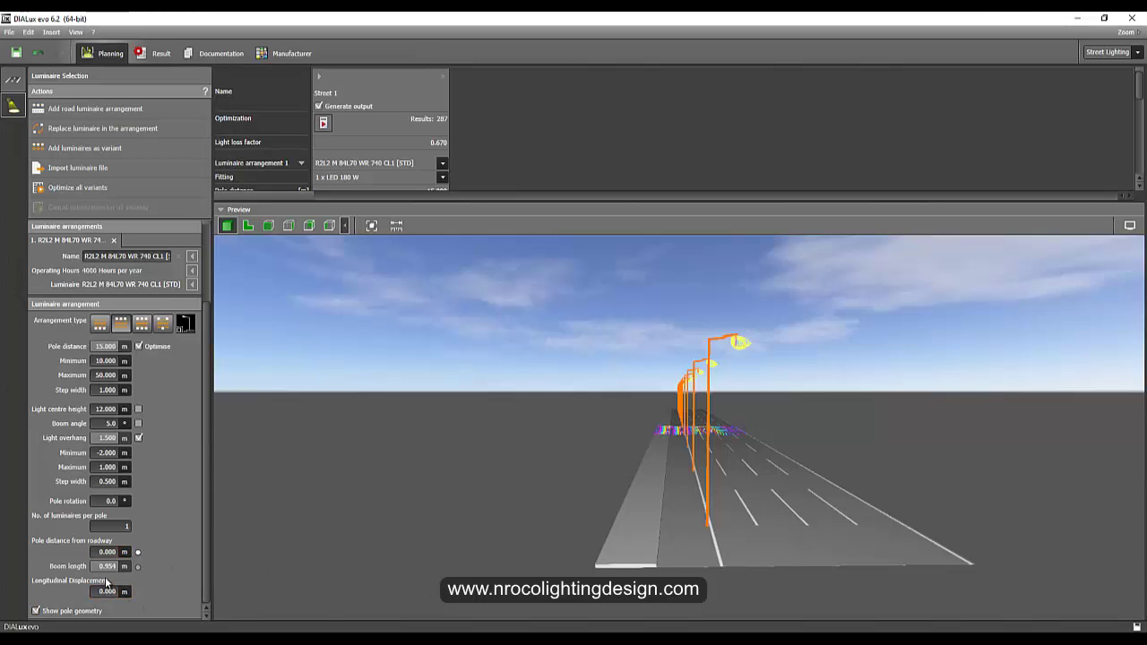
{"action": "left_click", "coordinate": [106, 552]}
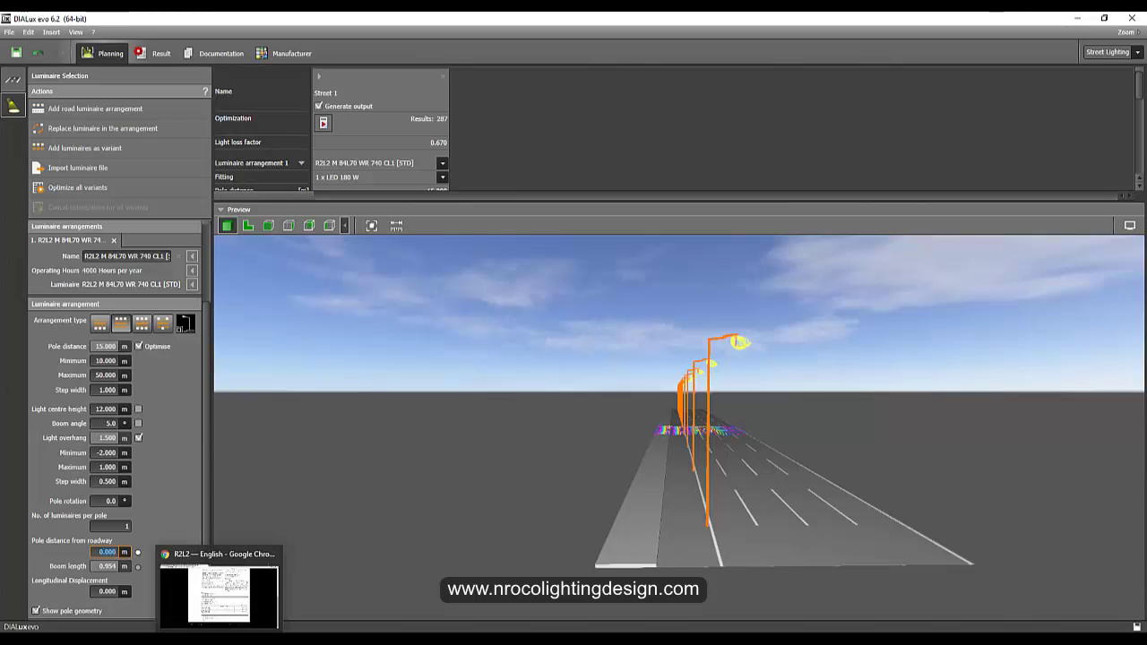
{"action": "type", "text": "3."}
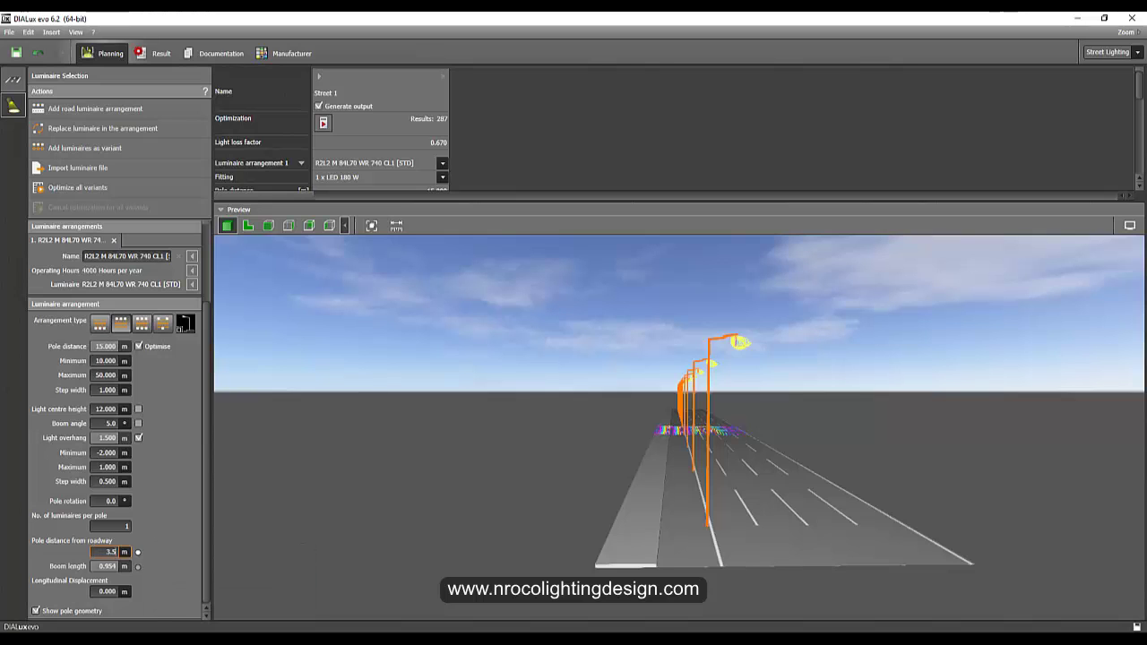
{"action": "type", "text": "5"}
{"action": "key", "text": "Return"}
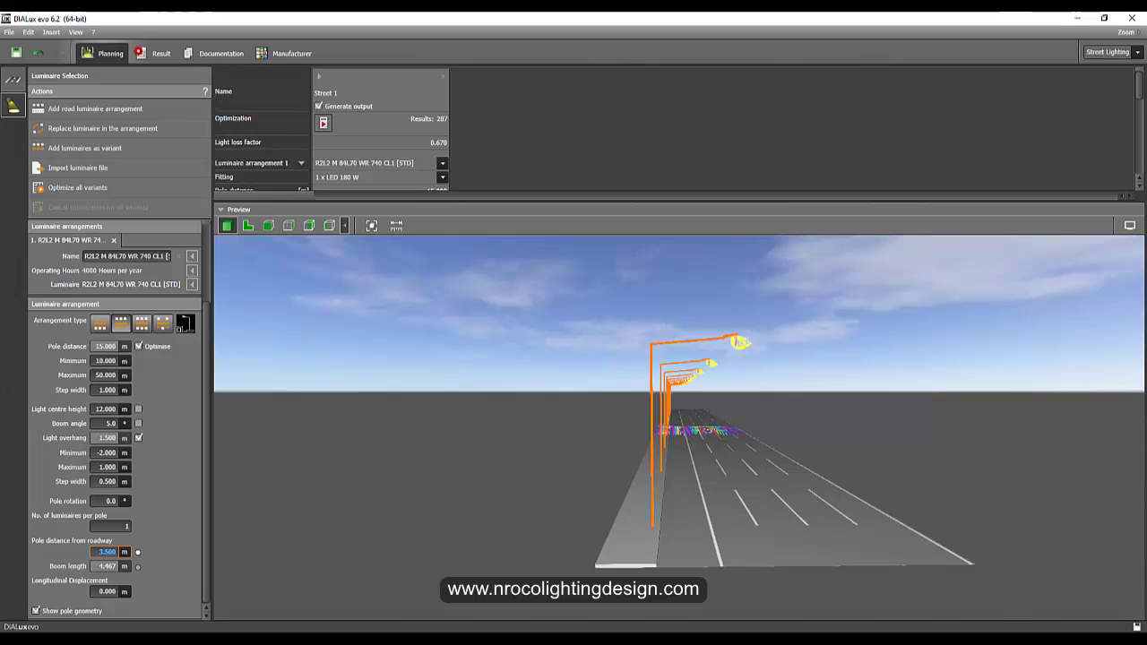
- Turn off the light overhang optimisation, try an overhang of -0.5 m and set it to -1.5 m
{"action": "left_click", "coordinate": [138, 437]}
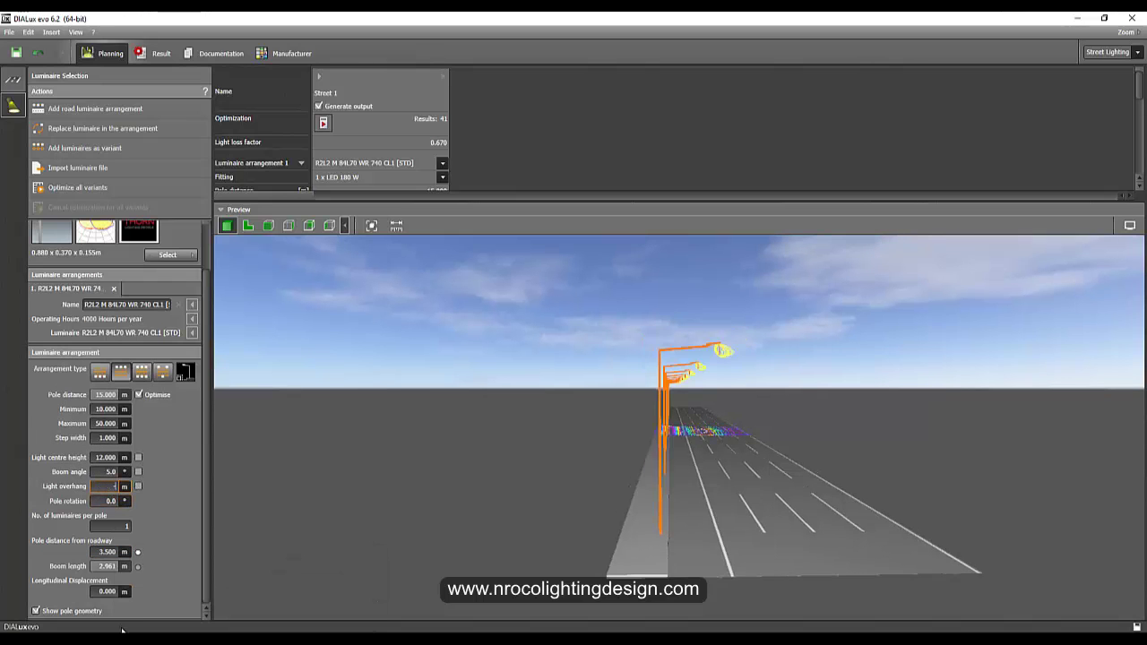
{"action": "type", "text": "-.5"}
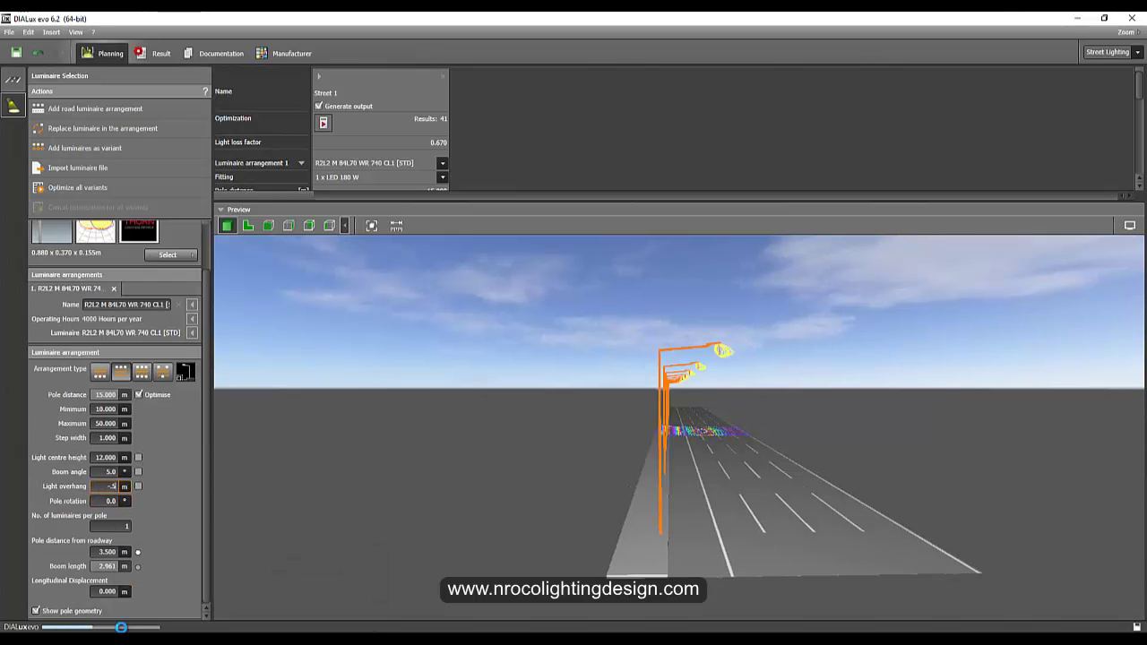
{"action": "key", "text": "Return"}
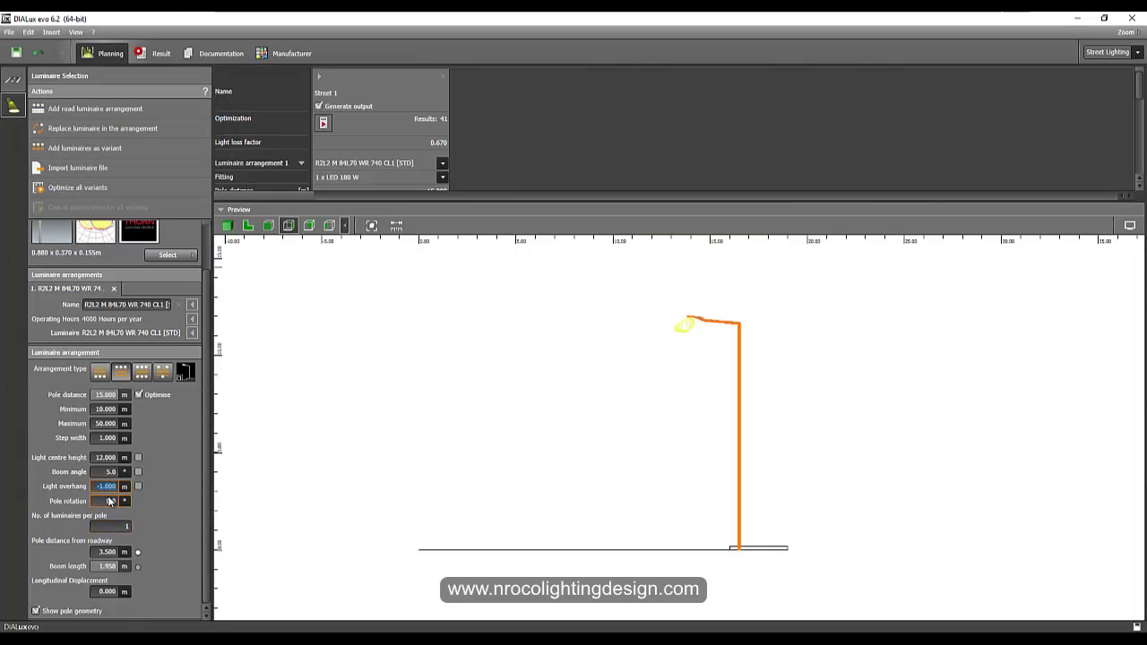
{"action": "type", "text": "-1.5"}
{"action": "key", "text": "Return"}
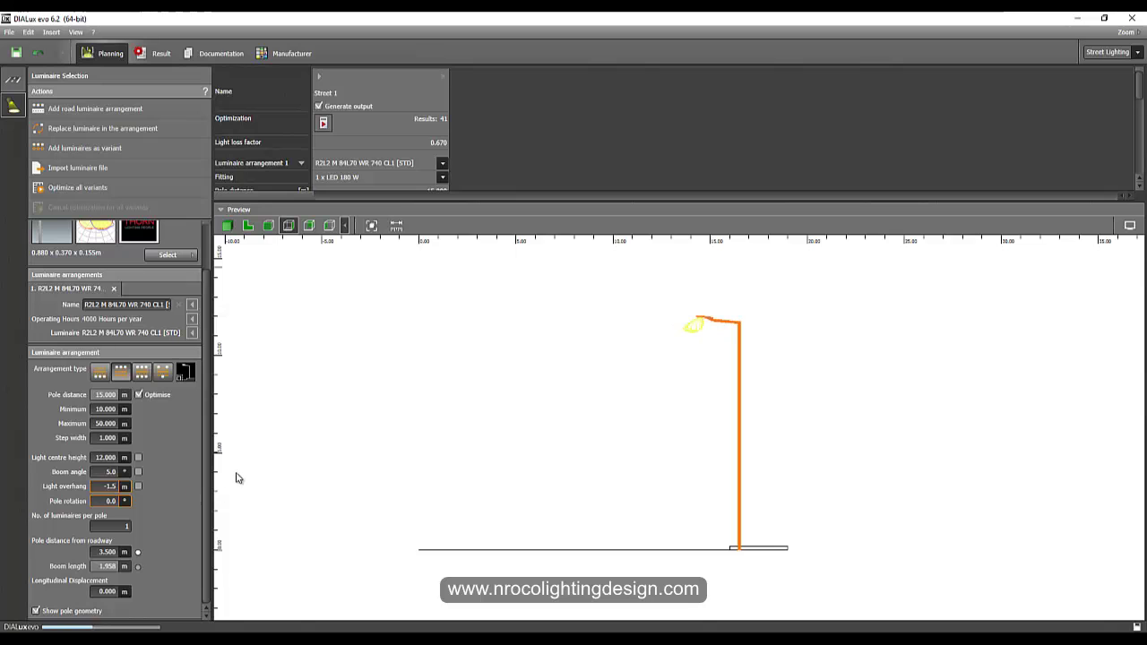
{"action": "left_click", "coordinate": [717, 327]}
{"action": "left_click_drag", "start_coordinate": [716, 327], "coordinate": [713, 325]}
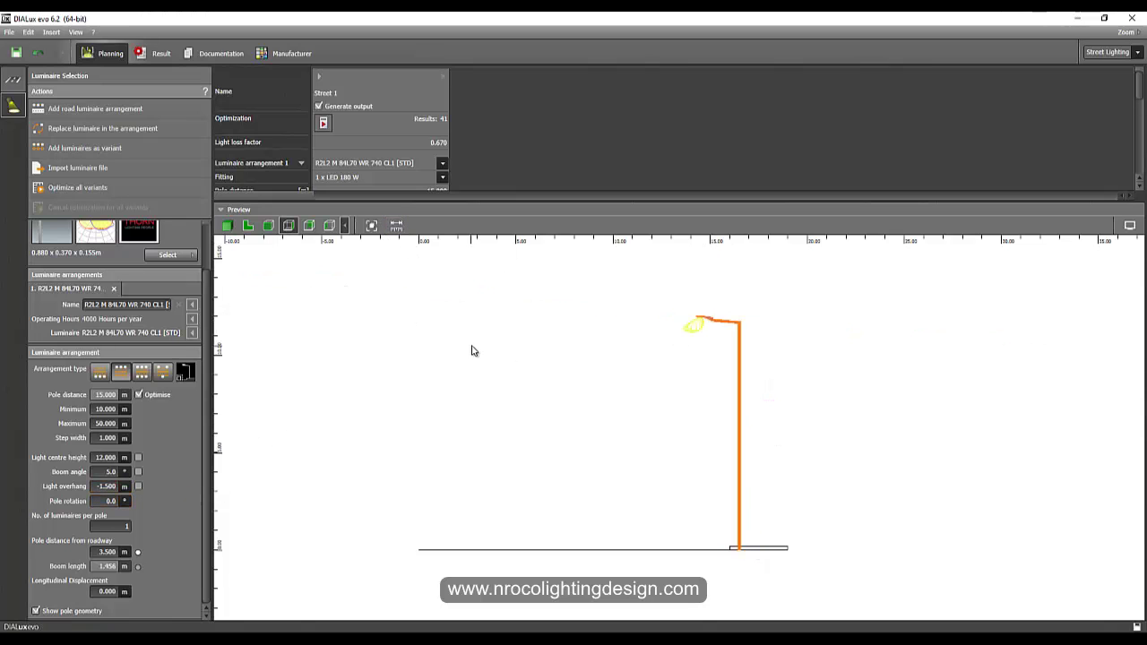
- Return to the 3D view and examine the row of poles along the sidewalk
{"action": "left_click", "coordinate": [227, 224]}
{"action": "middle_click_drag", "start_coordinate": [551, 422], "coordinate": [535, 427]}
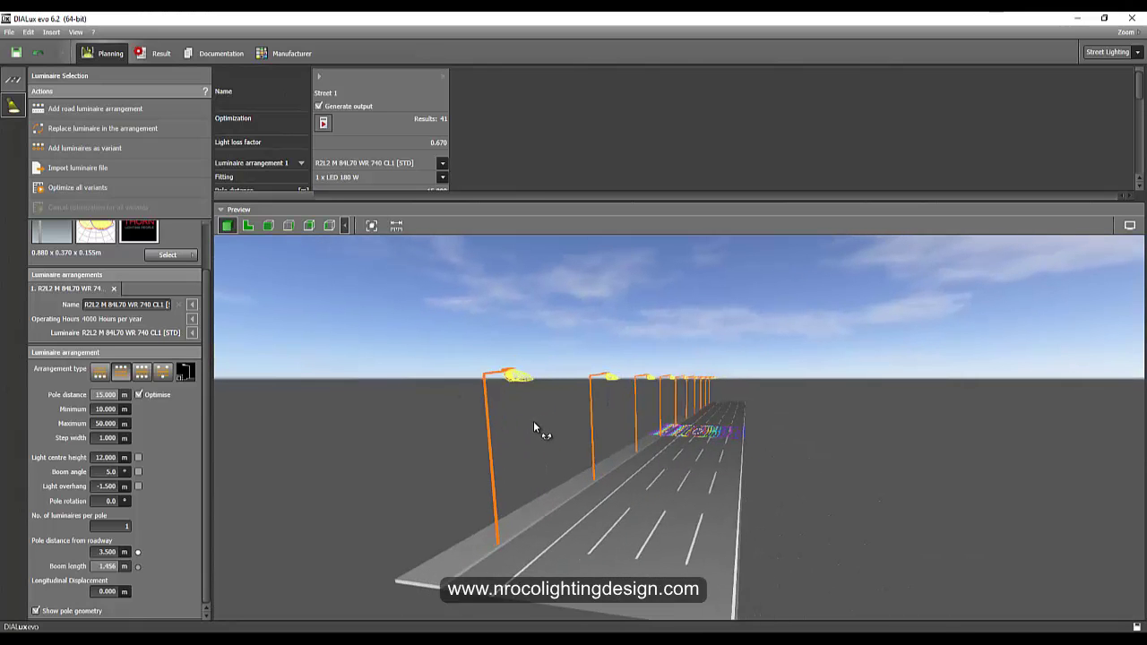
{"action": "middle_click_drag", "start_coordinate": [401, 557], "coordinate": [396, 500]}
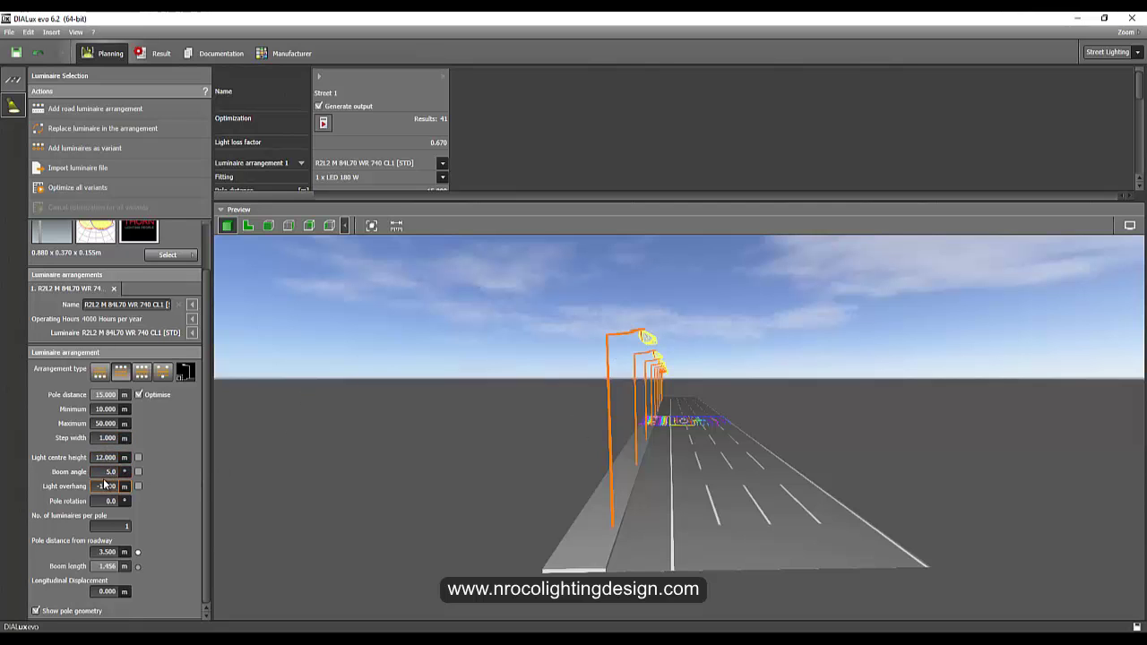
{"action": "left_click_drag", "start_coordinate": [479, 426], "coordinate": [411, 284]}
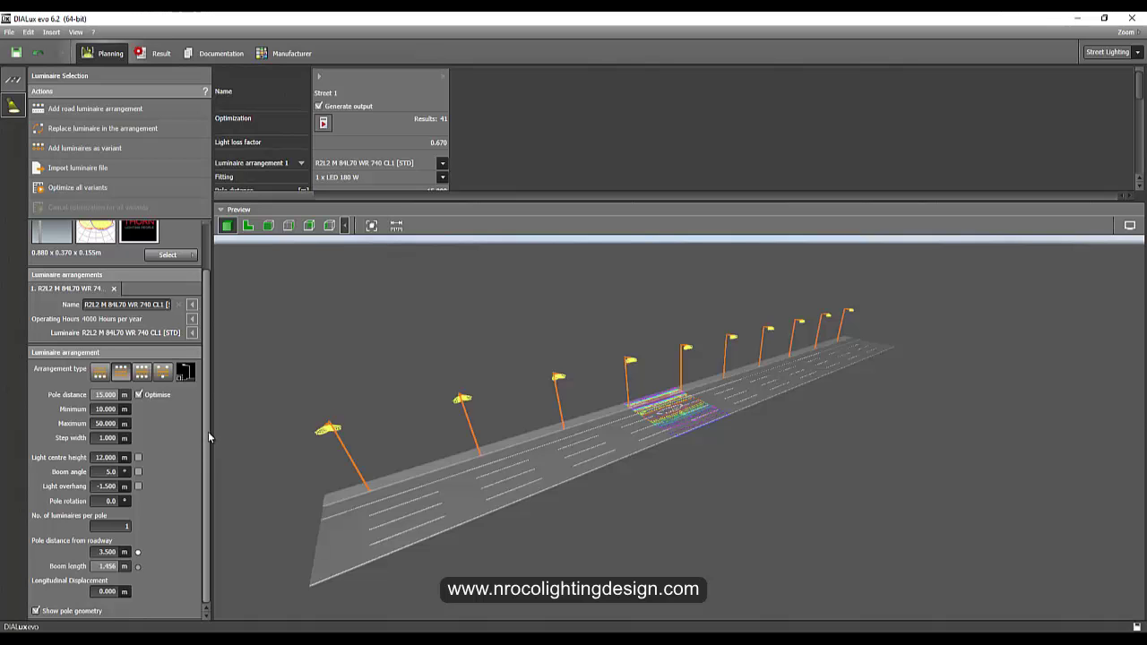
- Turn off the pole distance optimisation and enlarge the results table to show the valuation fields
{"action": "left_click_drag", "start_coordinate": [208, 431], "coordinate": [207, 372]}
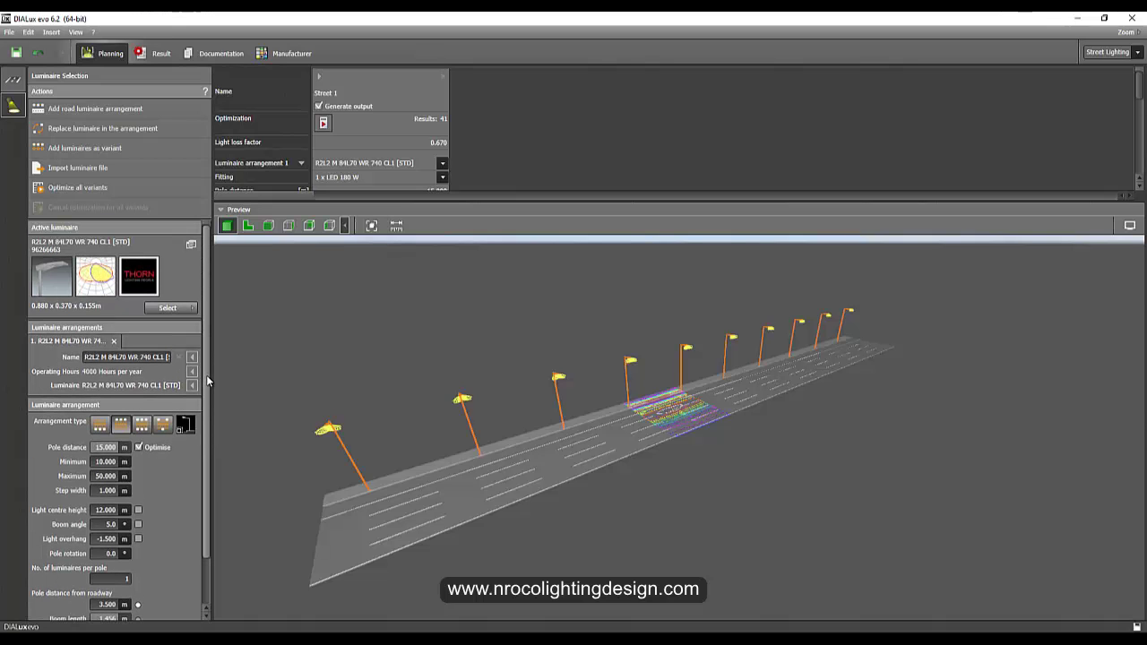
{"action": "left_click", "coordinate": [138, 447]}
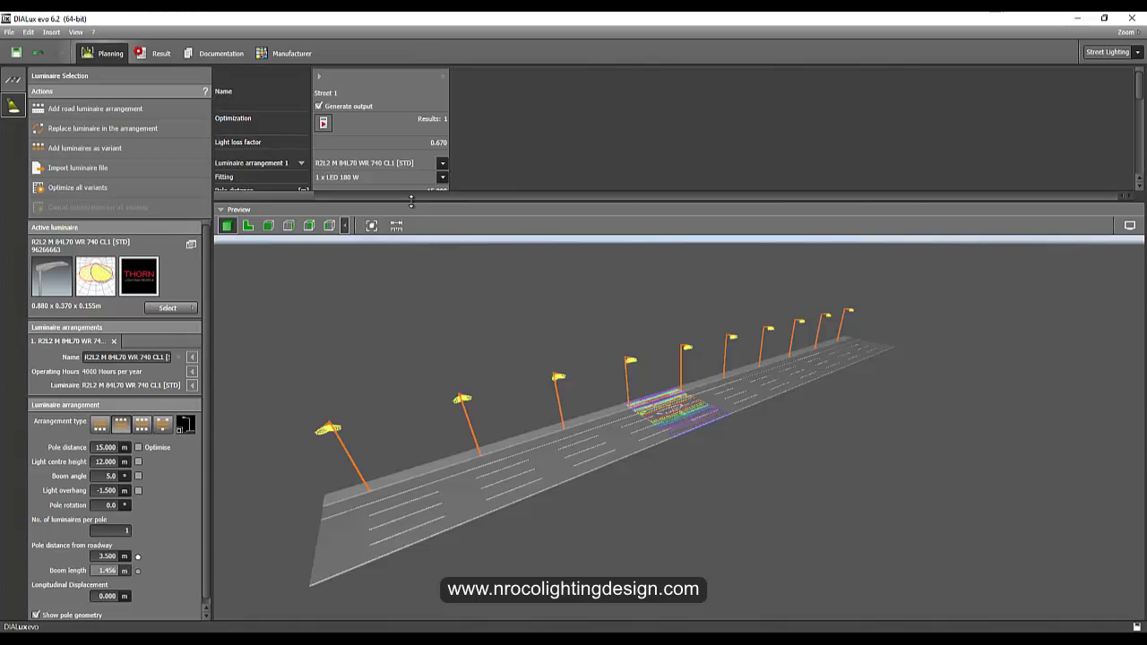
{"action": "left_click", "coordinate": [334, 134]}
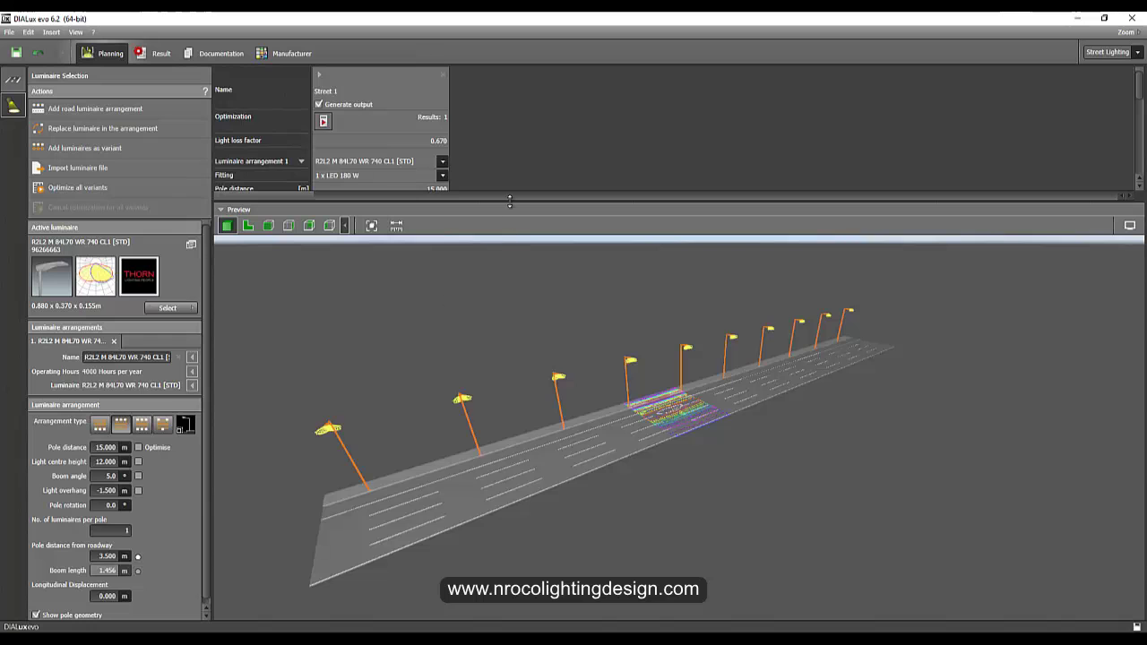
{"action": "left_click_drag", "start_coordinate": [508, 202], "coordinate": [505, 367]}
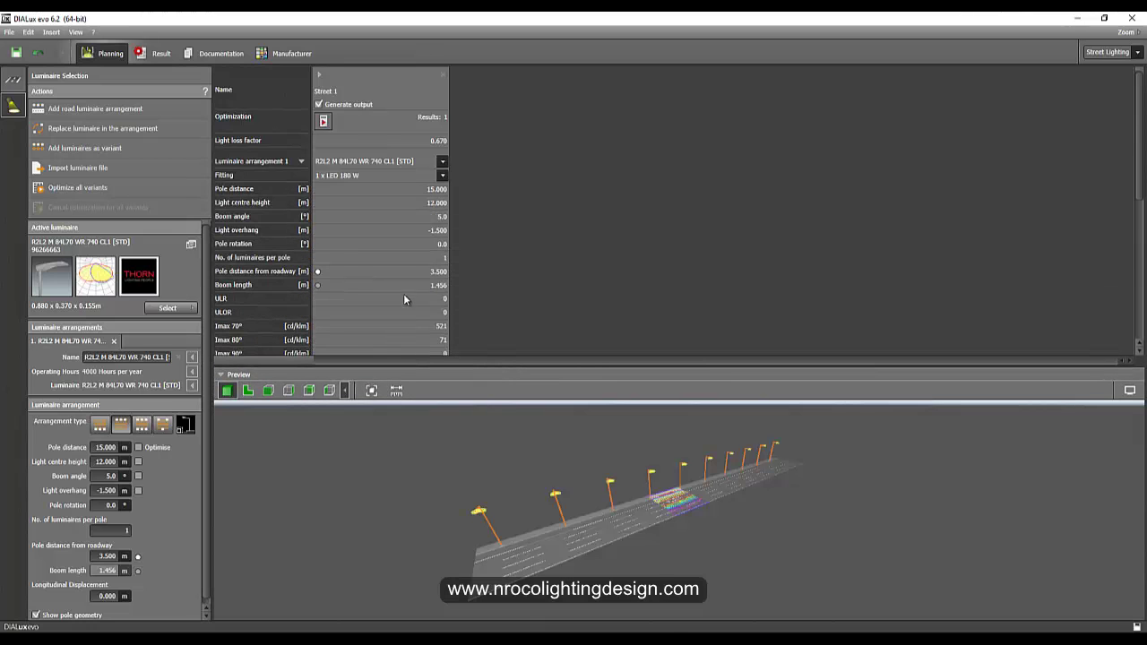
{"action": "scroll", "coordinate": [399, 273], "scroll_direction": "down", "scroll_amount": 3}
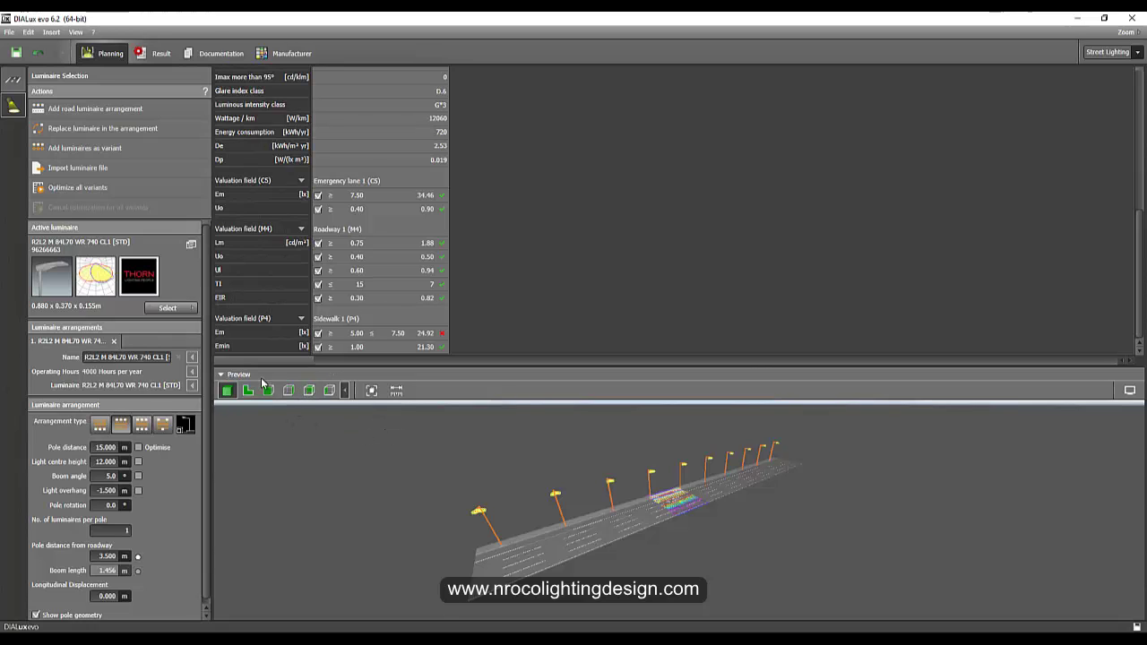
- Exclude the emergency lane's Em and Uo and the sidewalk's Em and Emin requirements from the evaluation
{"action": "left_click", "coordinate": [318, 347]}
{"action": "left_click", "coordinate": [318, 209]}
{"action": "left_click", "coordinate": [318, 194]}
{"action": "scroll", "coordinate": [497, 256], "scroll_direction": "up", "scroll_amount": 1}
{"action": "scroll", "coordinate": [496, 260], "scroll_direction": "down", "scroll_amount": 1}
- Test a pole distance of 30 m and set it to 35 m for the luminaire arrangement
{"action": "left_click", "coordinate": [104, 447]}
{"action": "type", "text": "30"}
{"action": "key", "text": "Return"}
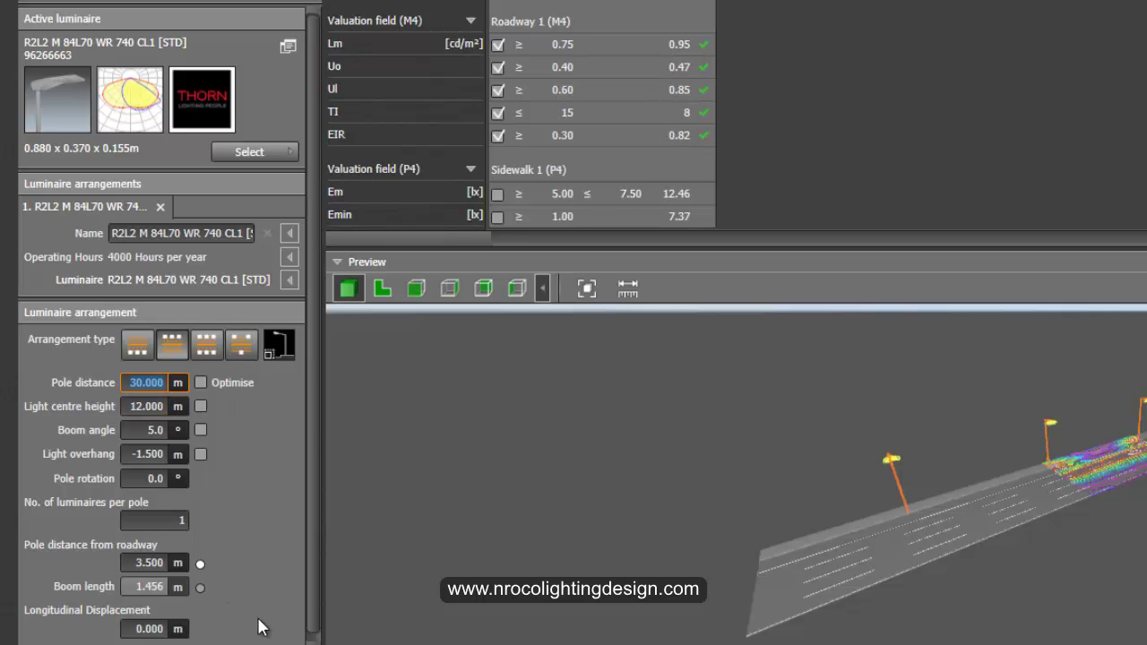
{"action": "type", "text": "35"}
{"action": "key", "text": "Return"}
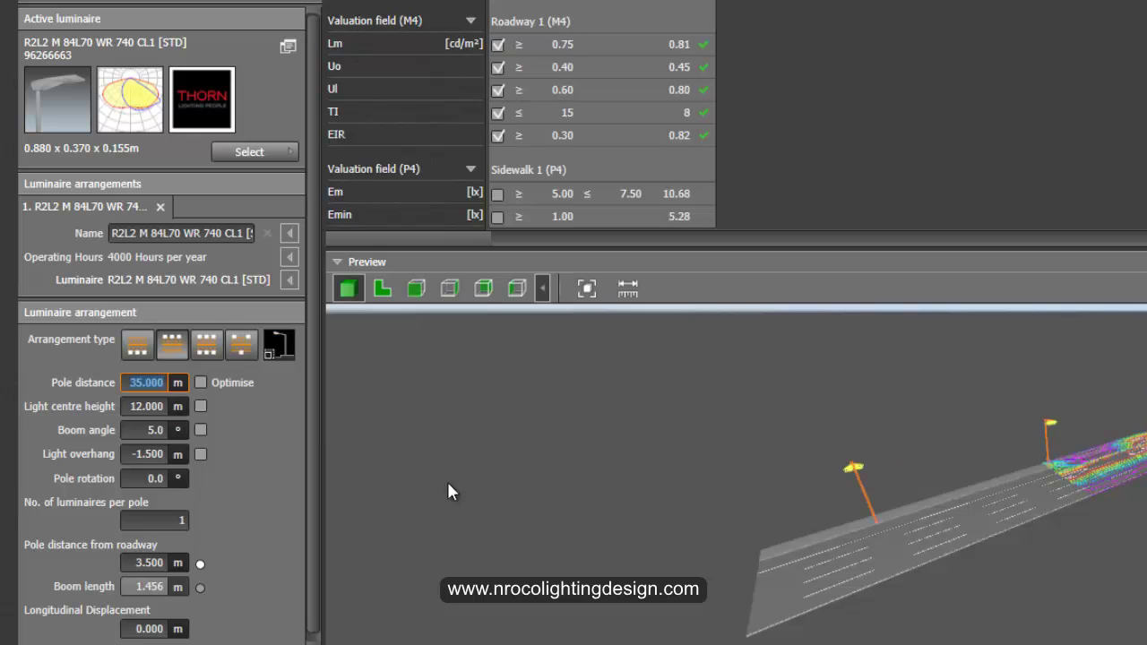
- Examine the respaced poles along the road from several angles in the 3D preview
{"action": "left_click_drag", "start_coordinate": [494, 488], "coordinate": [879, 508]}
{"action": "scroll", "coordinate": [916, 453], "scroll_direction": "up", "scroll_amount": 3}
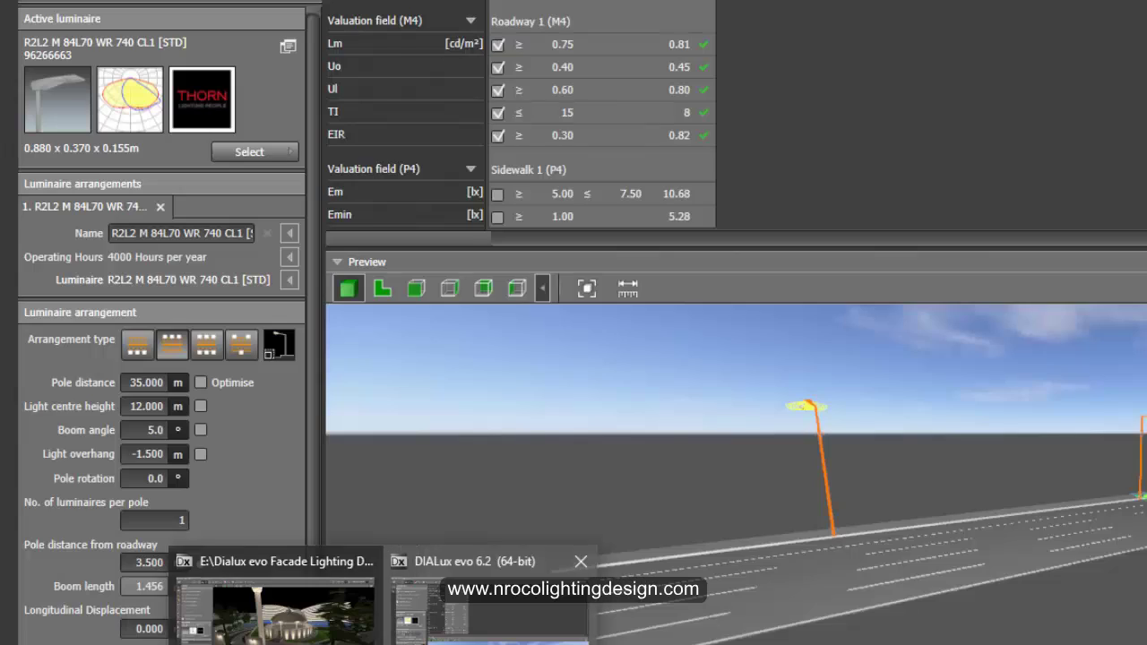
{"action": "left_click", "coordinate": [487, 593]}
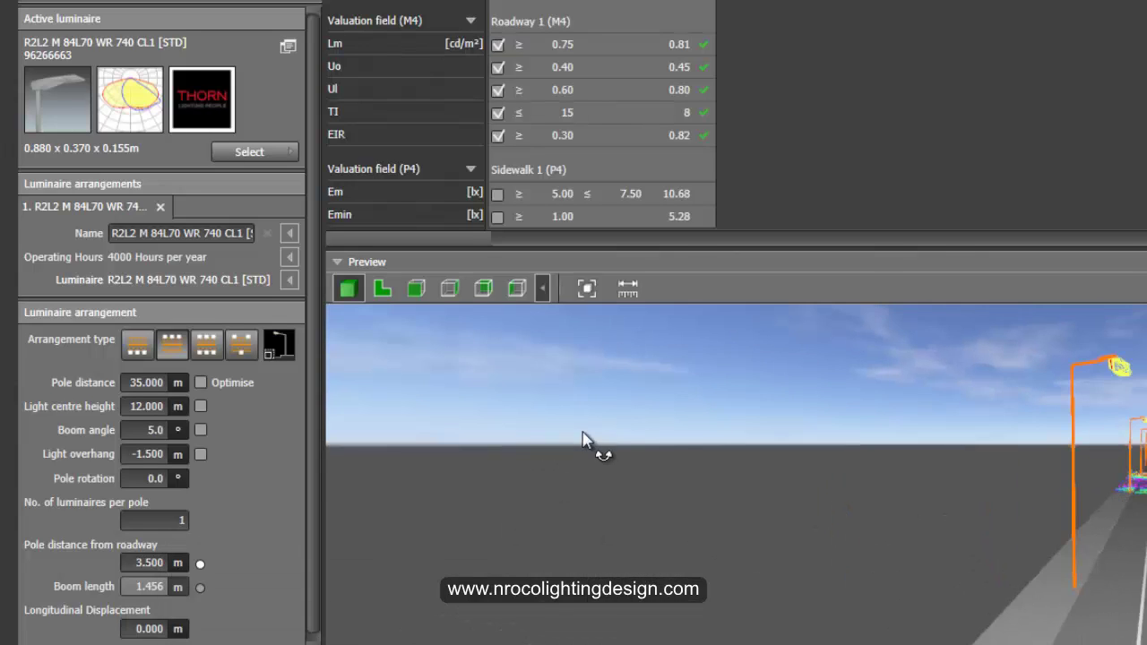
{"action": "left_click_drag", "start_coordinate": [945, 471], "coordinate": [909, 471]}
{"action": "left_click_drag", "start_coordinate": [1063, 436], "coordinate": [939, 440]}
{"action": "left_click_drag", "start_coordinate": [933, 455], "coordinate": [958, 441]}
{"action": "left_click_drag", "start_coordinate": [1015, 400], "coordinate": [993, 453]}
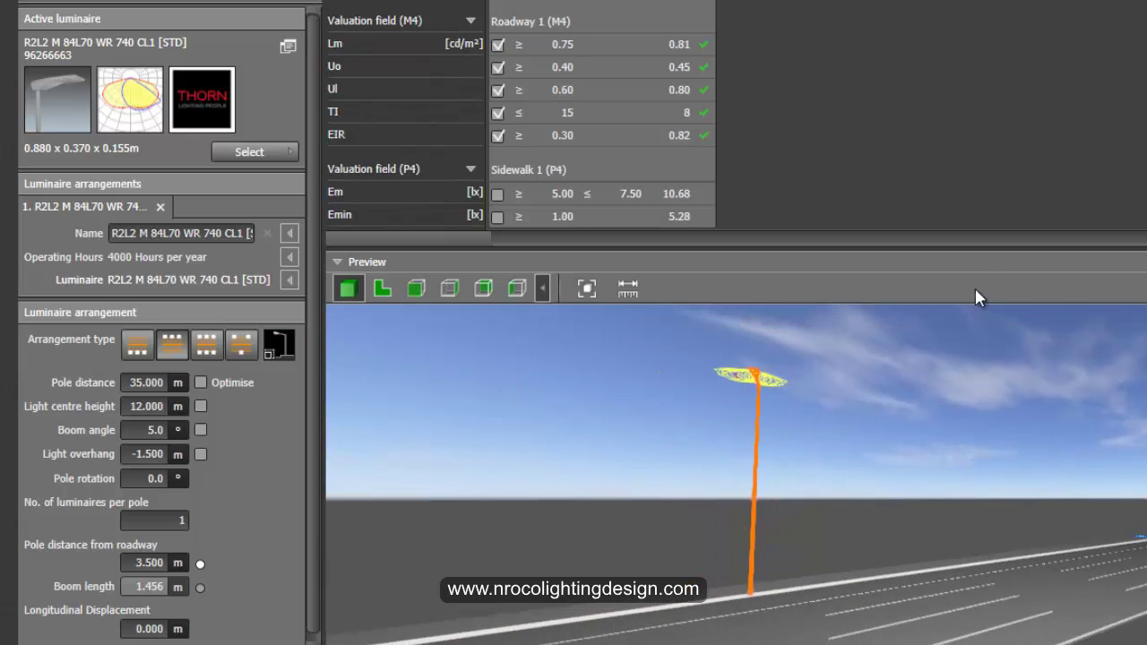
- Enlarge the 3D preview and inspect the nearest pole, its boom and its luminaire up close
{"action": "left_click_drag", "start_coordinate": [973, 248], "coordinate": [980, 129]}
{"action": "left_click_drag", "start_coordinate": [957, 306], "coordinate": [903, 374]}
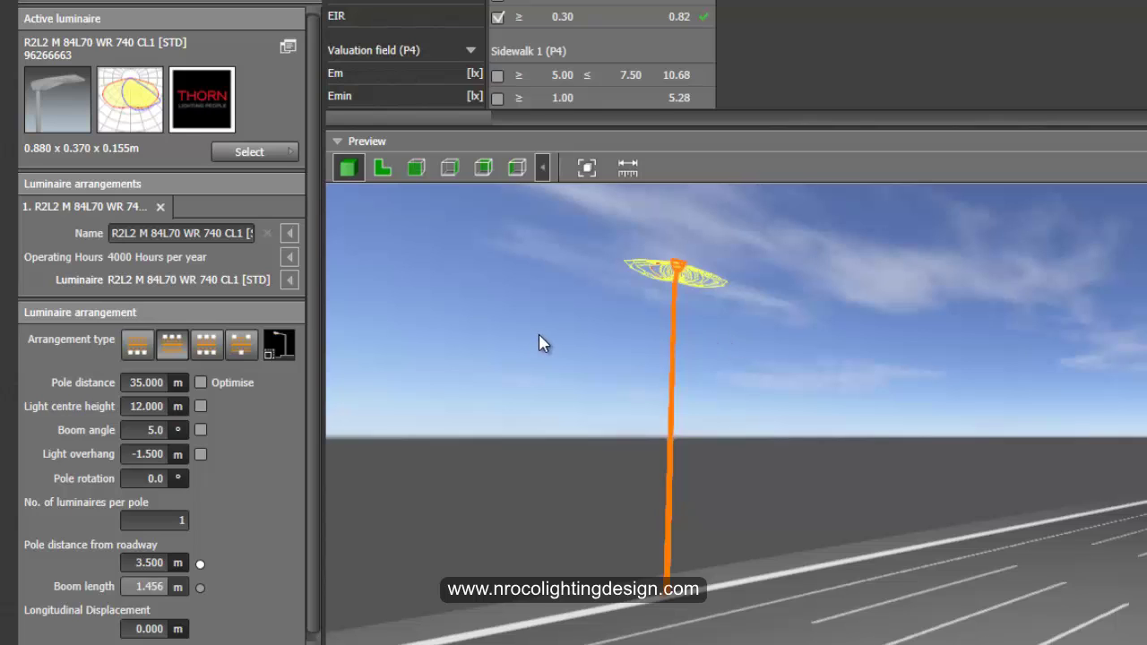
{"action": "left_click", "coordinate": [919, 372]}
{"action": "left_click_drag", "start_coordinate": [797, 306], "coordinate": [831, 320]}
{"action": "left_click_drag", "start_coordinate": [1006, 428], "coordinate": [873, 442]}
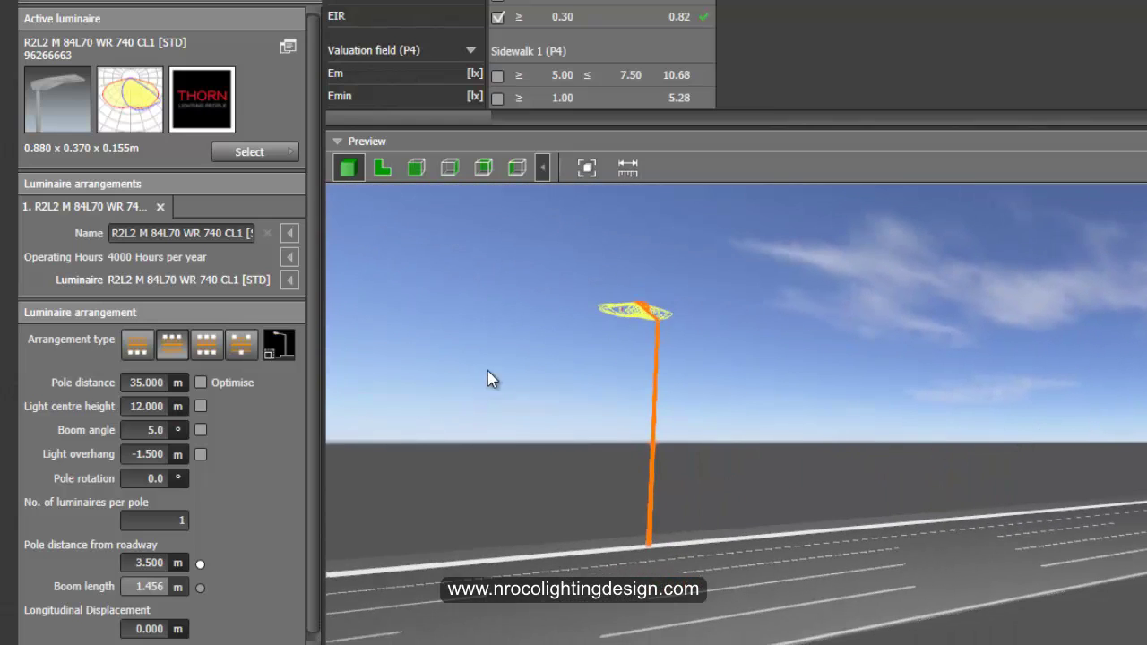
{"action": "left_click_drag", "start_coordinate": [476, 308], "coordinate": [654, 348]}
{"action": "left_click_drag", "start_coordinate": [765, 340], "coordinate": [856, 365]}
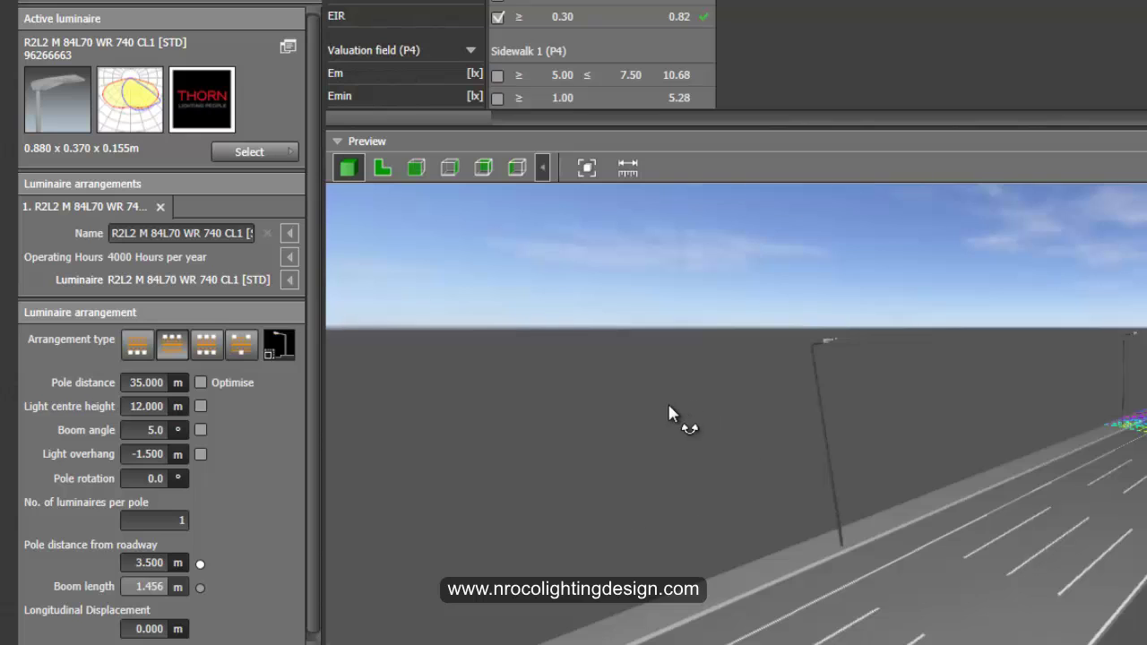
{"action": "left_click_drag", "start_coordinate": [670, 408], "coordinate": [645, 408]}
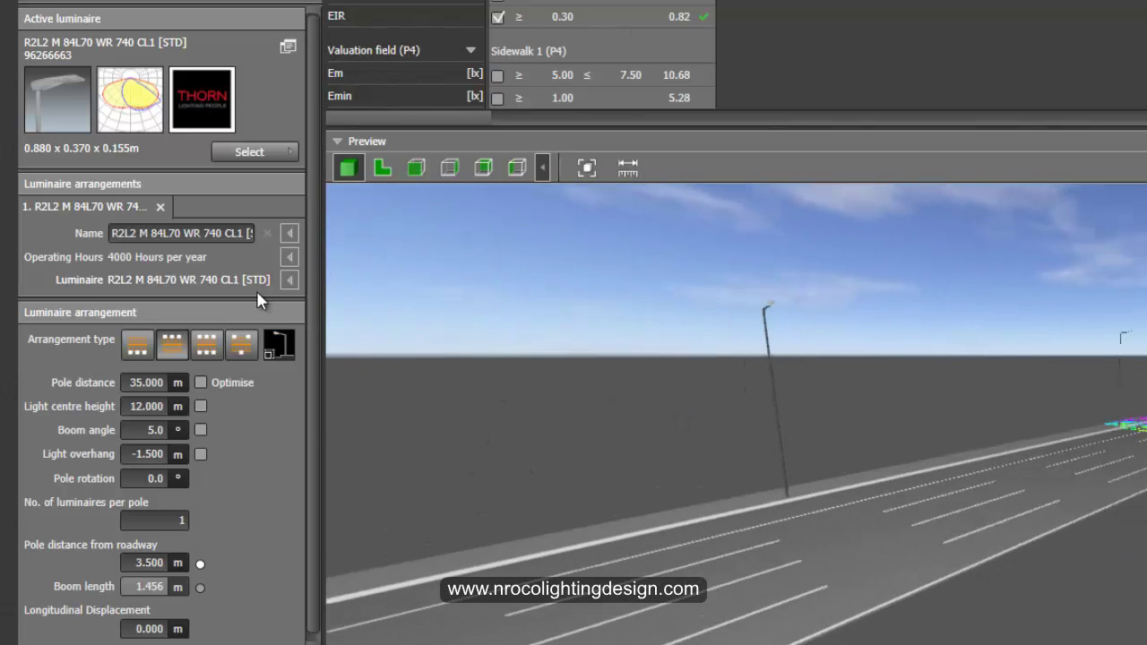
- Reselect the luminaire arrangement and test a pole distance of 40 m
{"action": "left_click", "coordinate": [148, 382]}
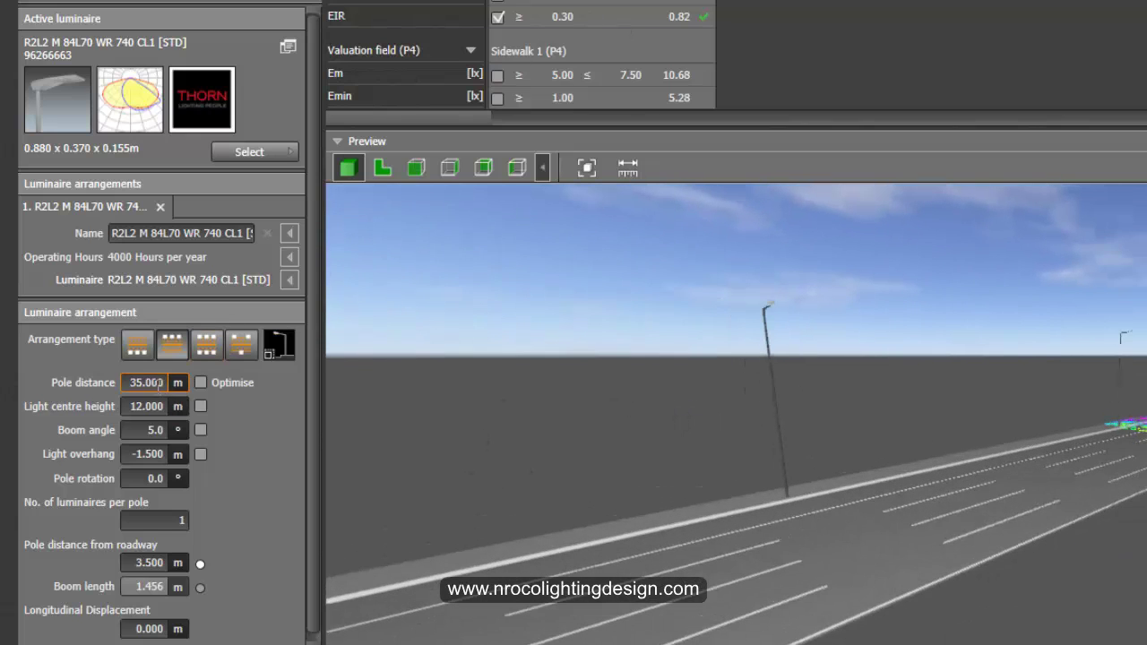
{"action": "left_click", "coordinate": [768, 309]}
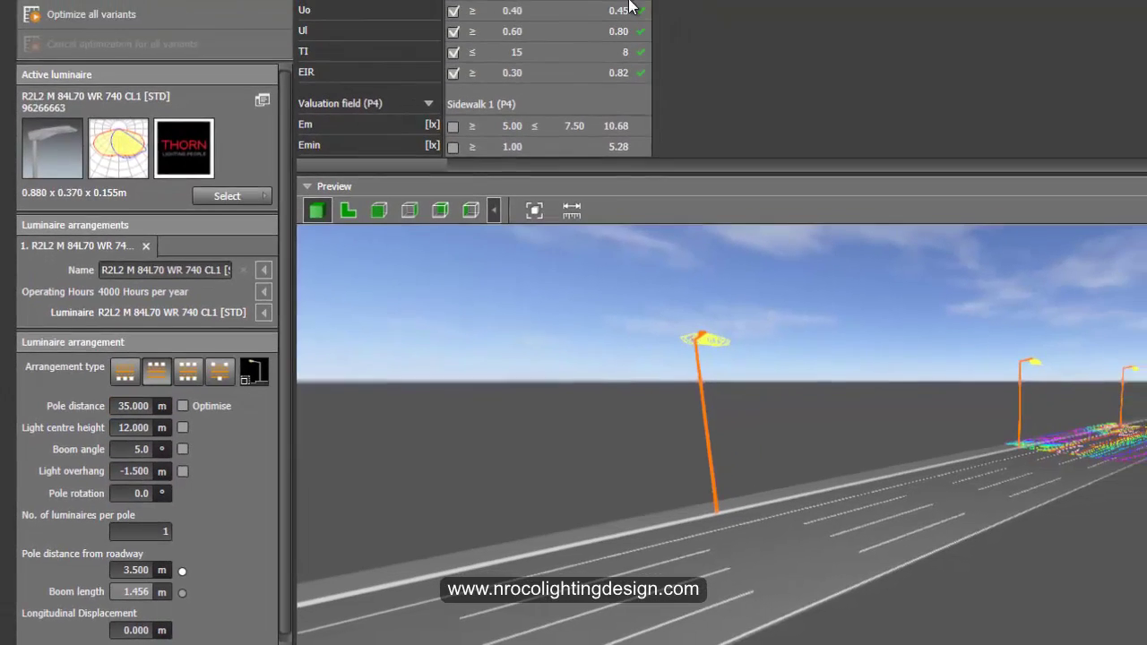
{"action": "left_click", "coordinate": [132, 406]}
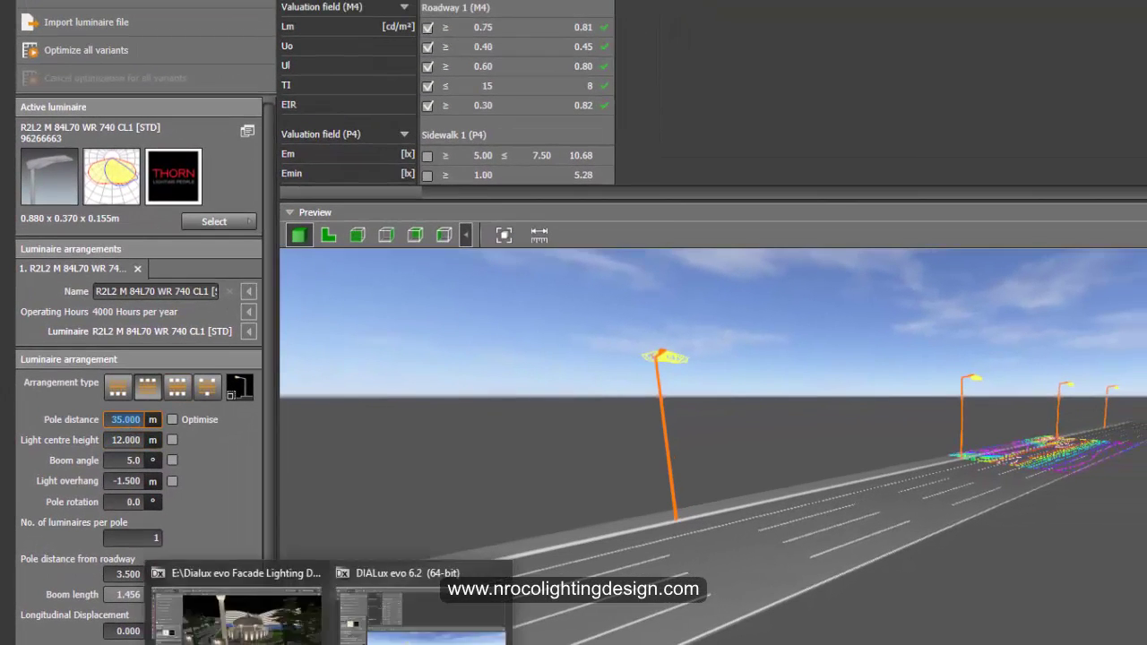
{"action": "type", "text": "40"}
{"action": "key", "text": "Return"}
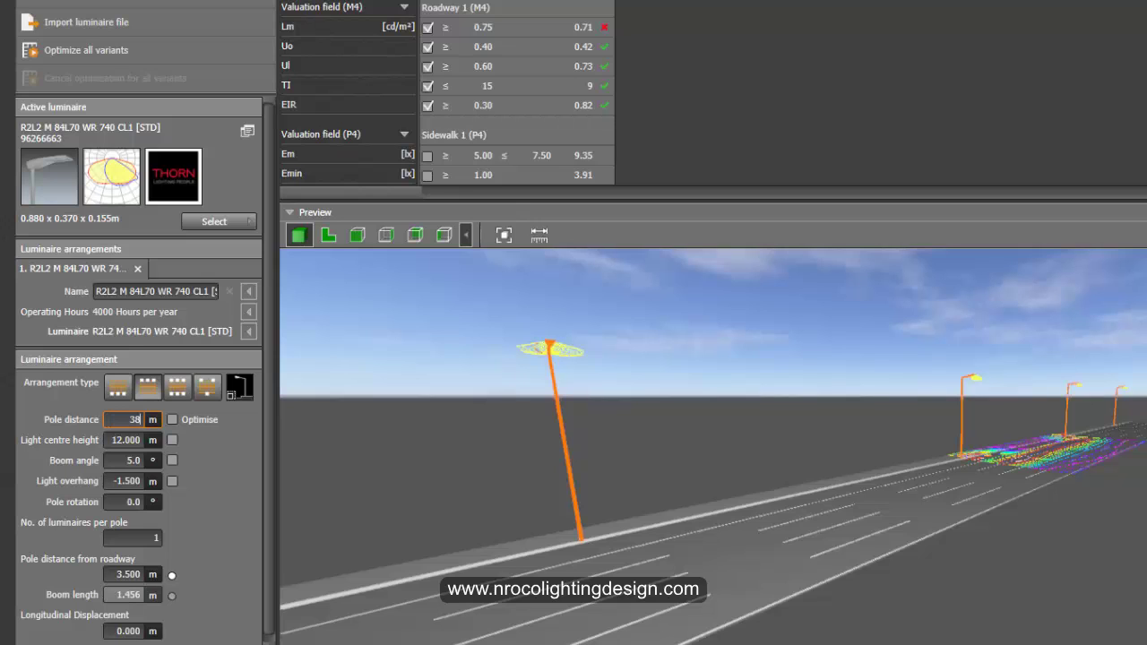
- Set the luminaire arrangement's pole distance to 38 m, view the respaced poles, and dismiss the save reminder
{"action": "key", "text": "Return"}
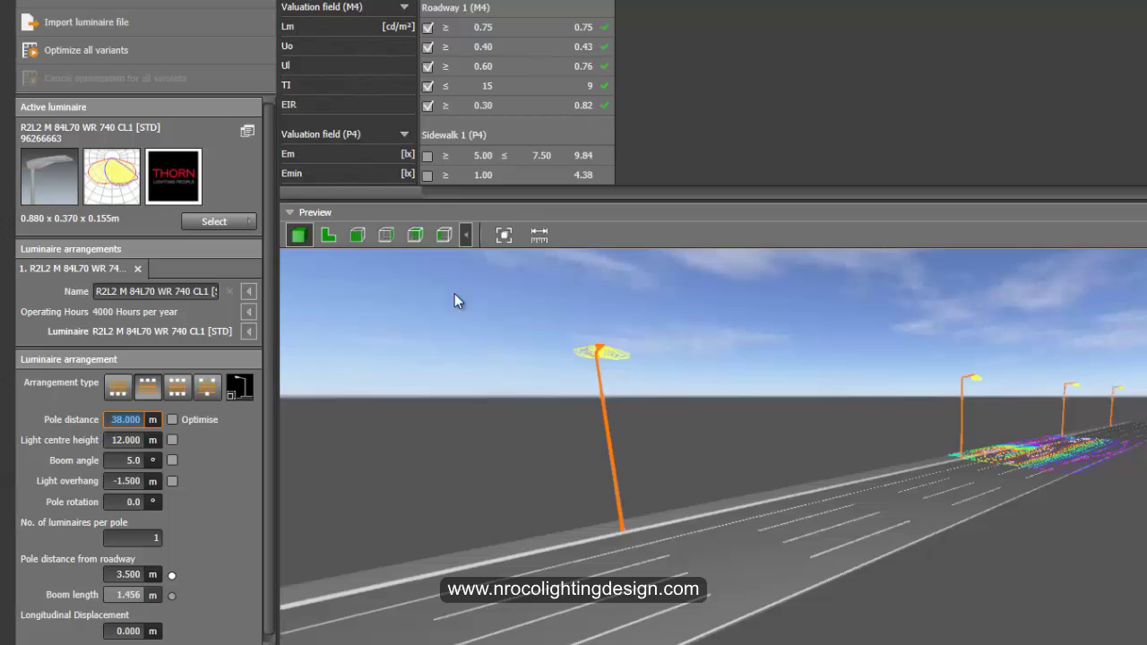
{"action": "left_click_drag", "start_coordinate": [475, 433], "coordinate": [483, 422]}
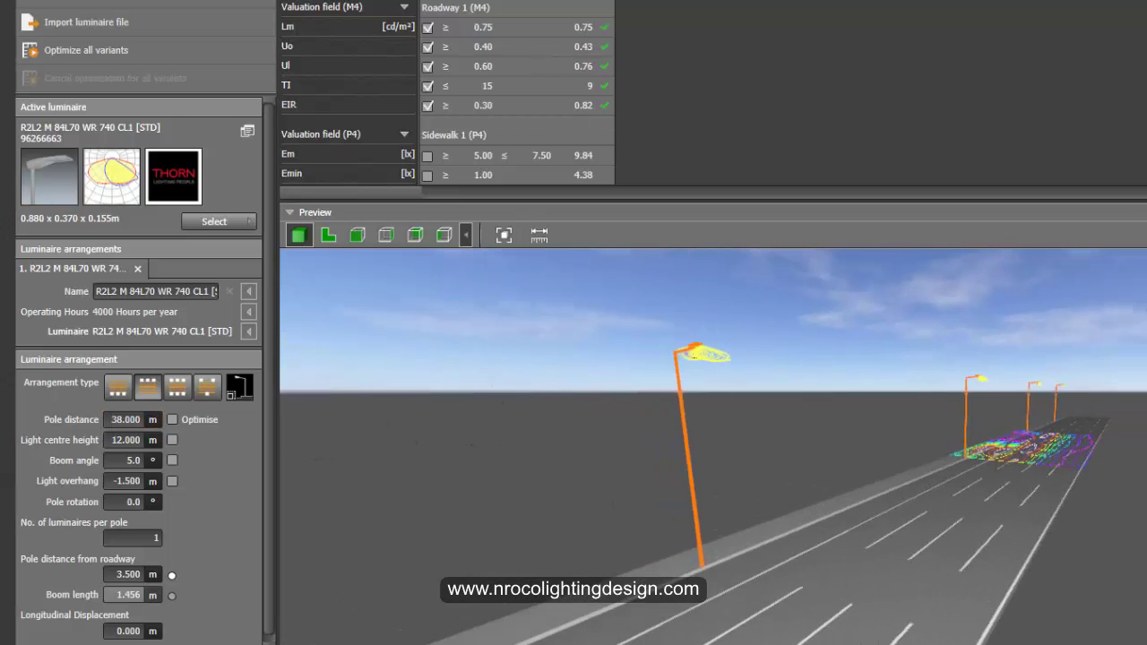
{"action": "scroll", "coordinate": [446, 90], "scroll_direction": "up", "scroll_amount": 10}
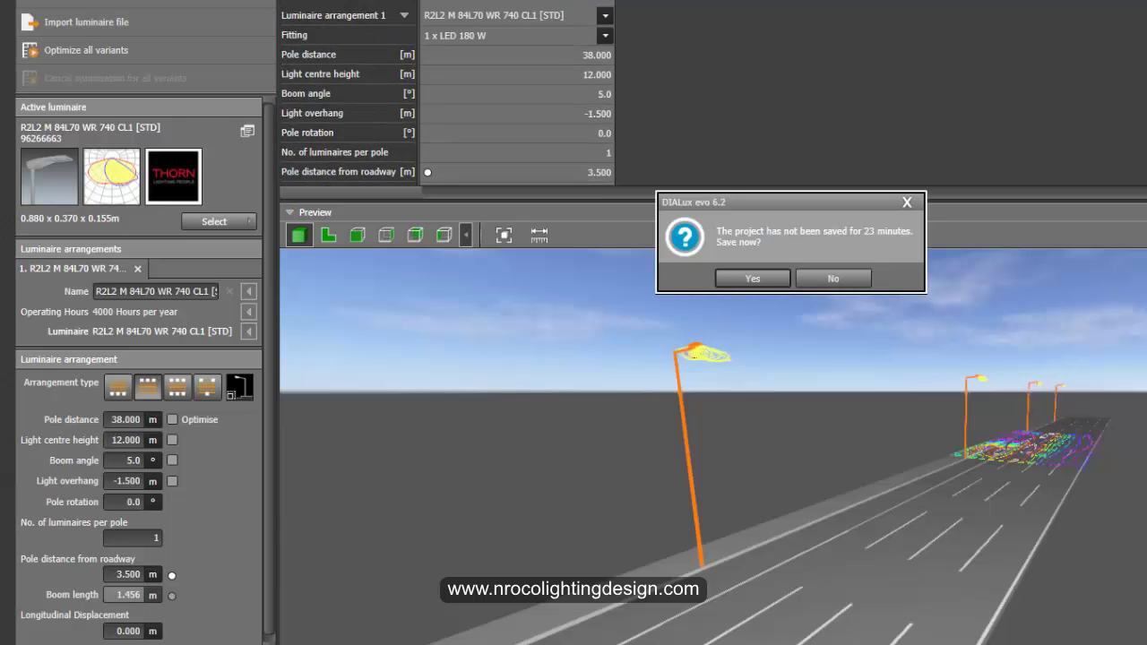
{"action": "key", "text": "Escape"}
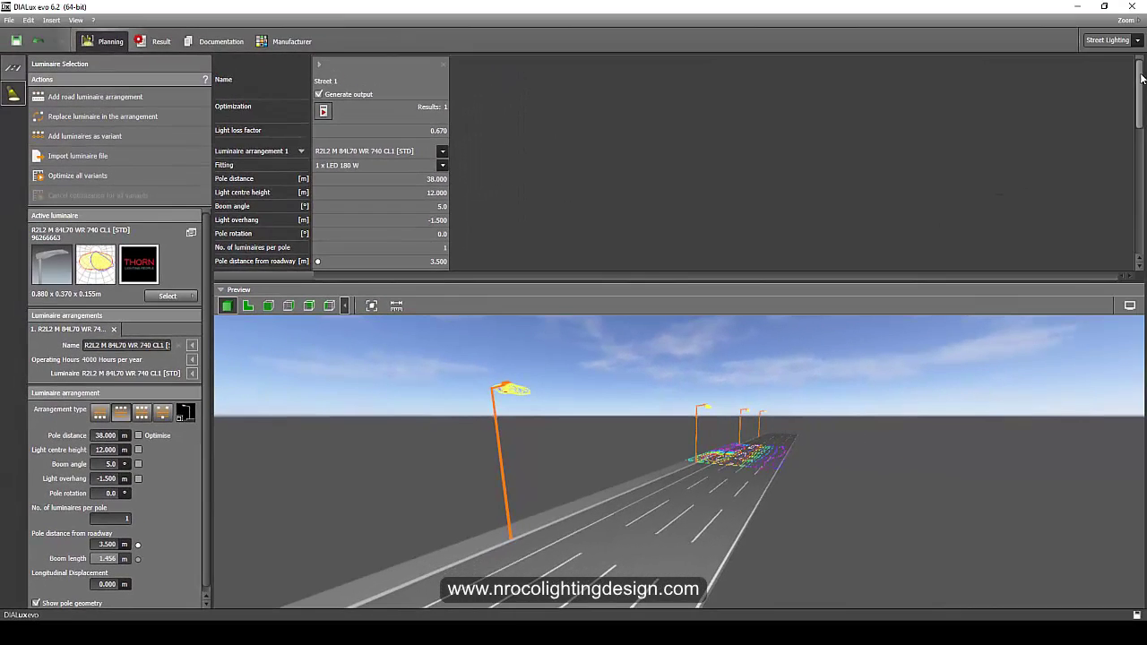
- Review the lighting results of all valuation fields, the pole row in the 3D preview and the arrangement values
{"action": "left_click_drag", "start_coordinate": [1141, 78], "coordinate": [1143, 222]}
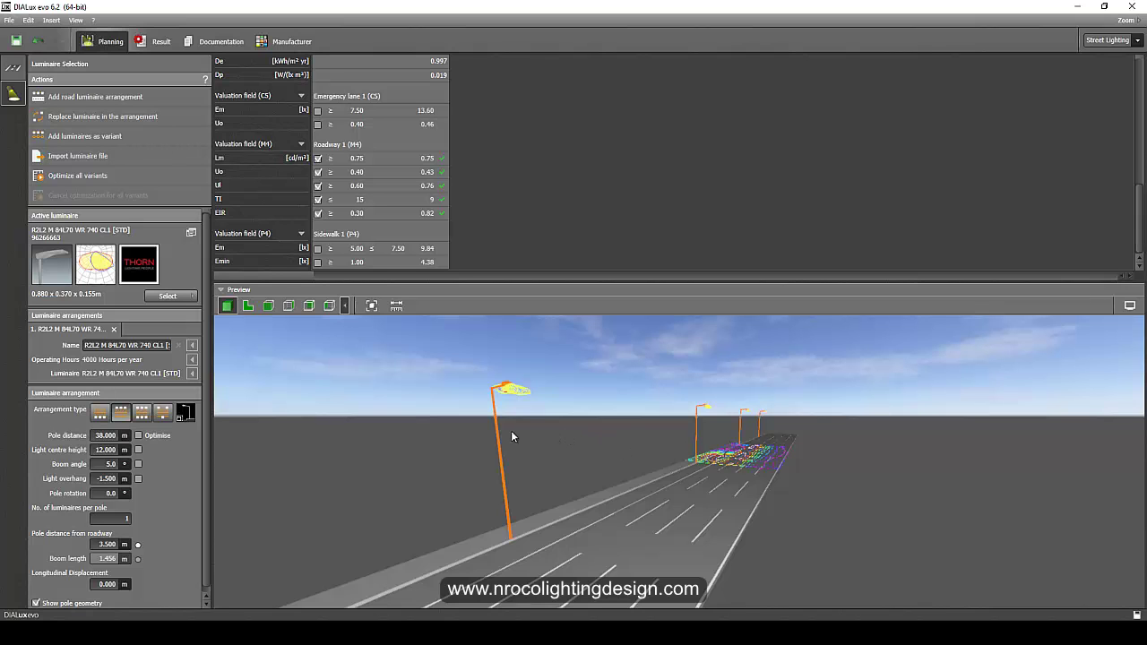
{"action": "left_click_drag", "start_coordinate": [393, 425], "coordinate": [535, 394]}
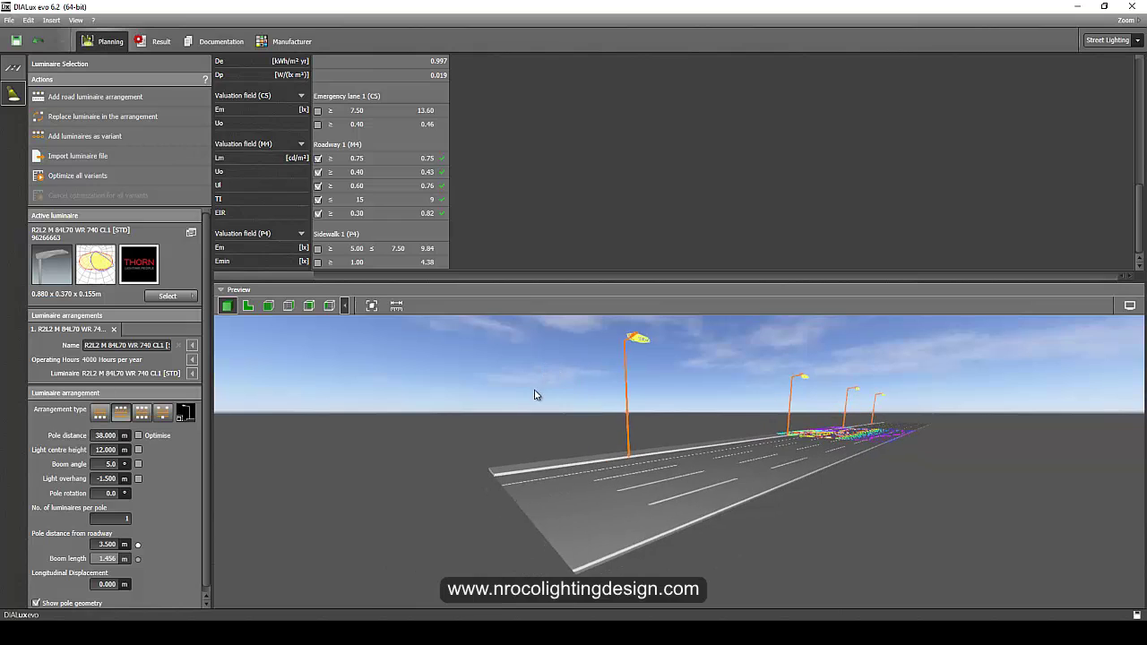
{"action": "left_click_drag", "start_coordinate": [205, 497], "coordinate": [207, 527]}
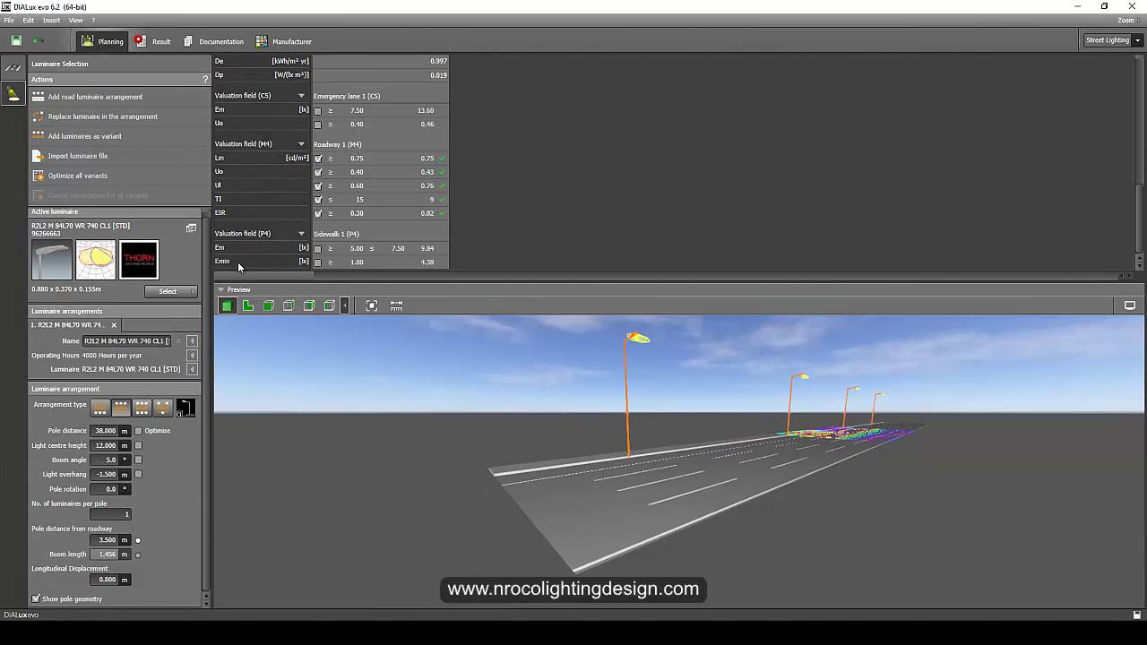
{"action": "scroll", "coordinate": [340, 159], "scroll_direction": "up", "scroll_amount": 10}
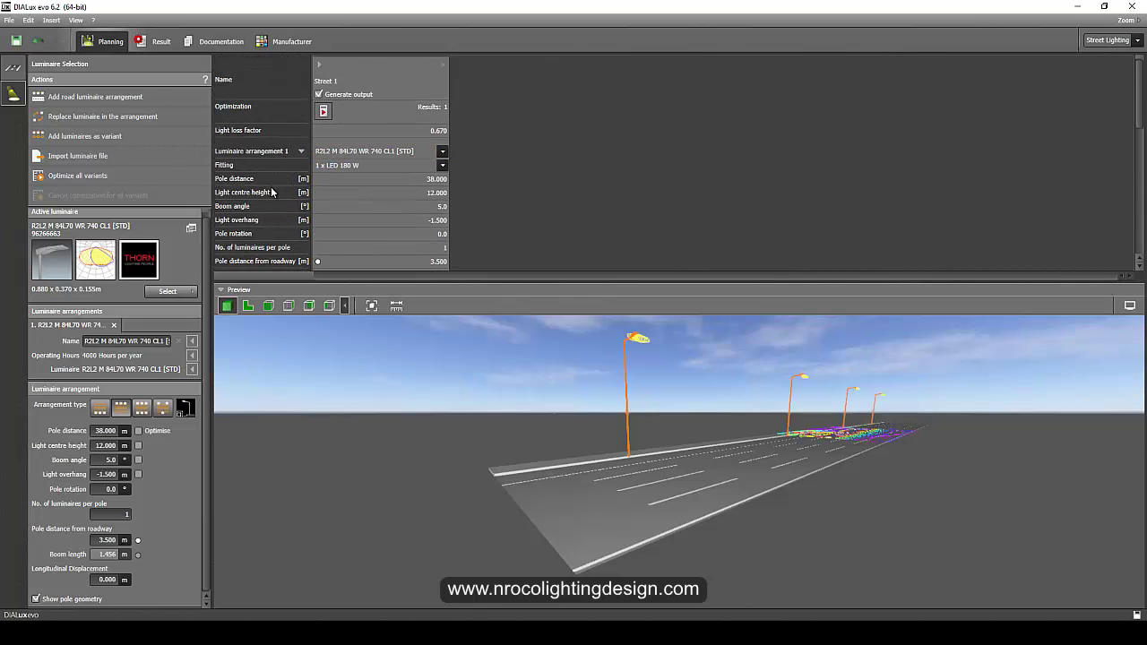
- Examine the road standards offered for Street 1 and the illuminance classes offered for Roadway 1, from C0 to P6
{"action": "left_click", "coordinate": [12, 67]}
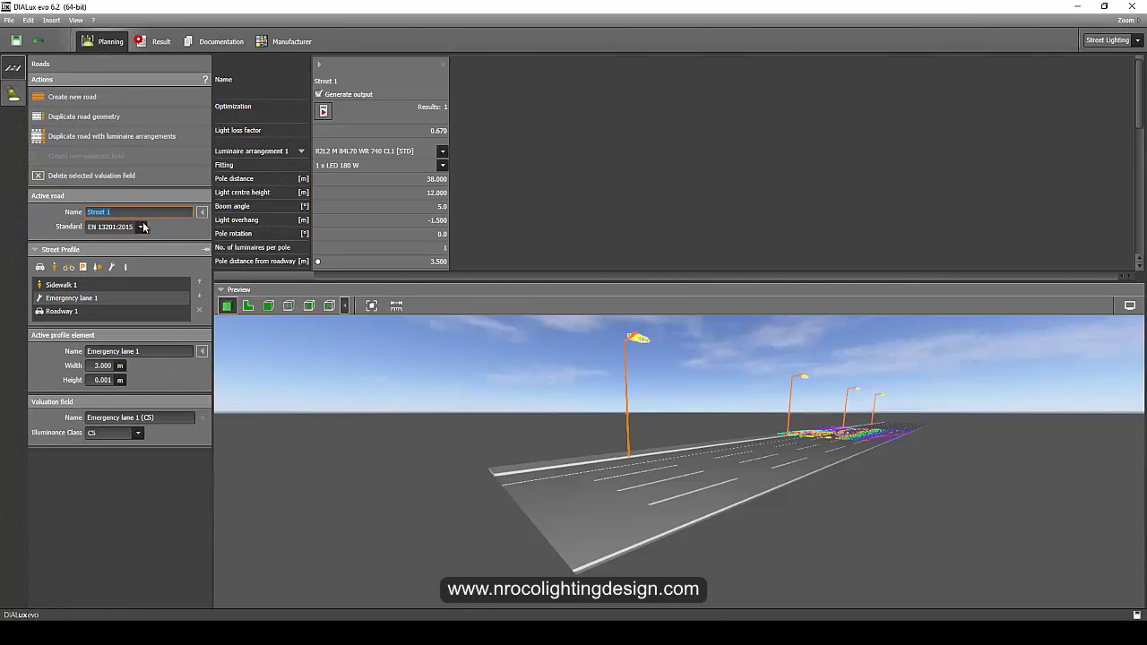
{"action": "left_click", "coordinate": [140, 229]}
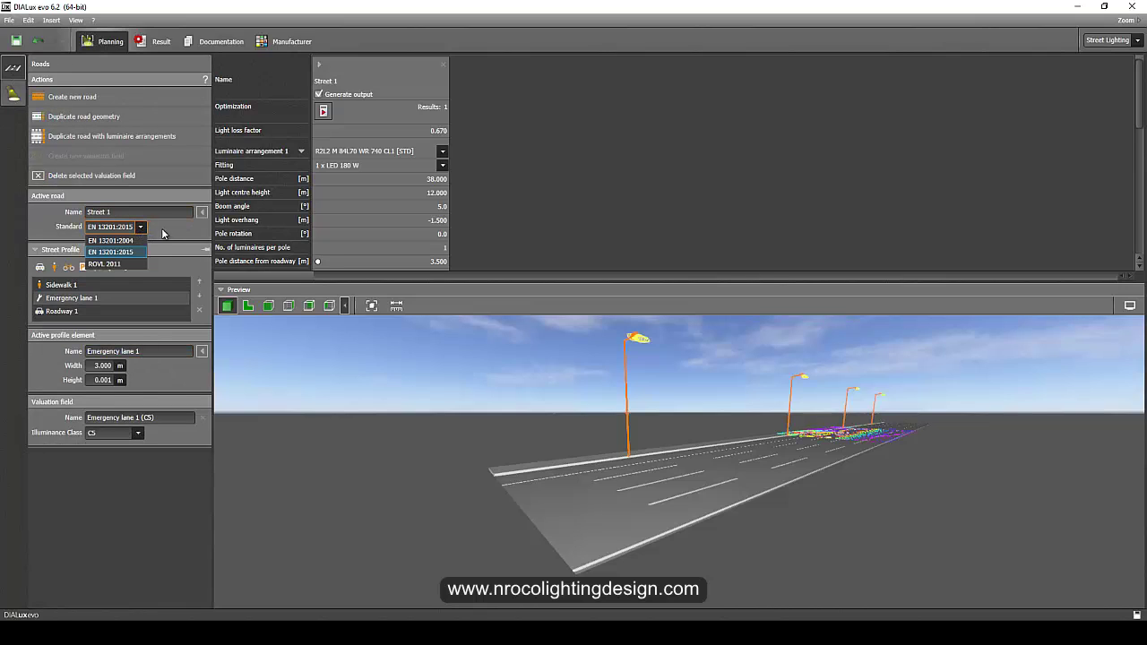
{"action": "left_click", "coordinate": [162, 234]}
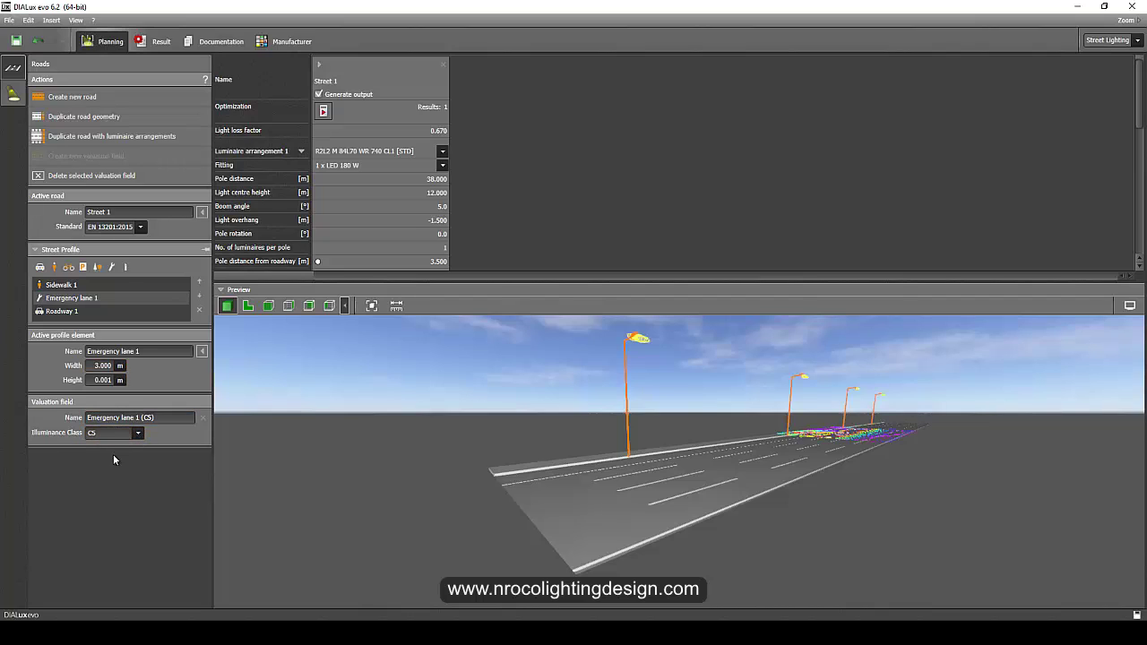
{"action": "left_click", "coordinate": [64, 310]}
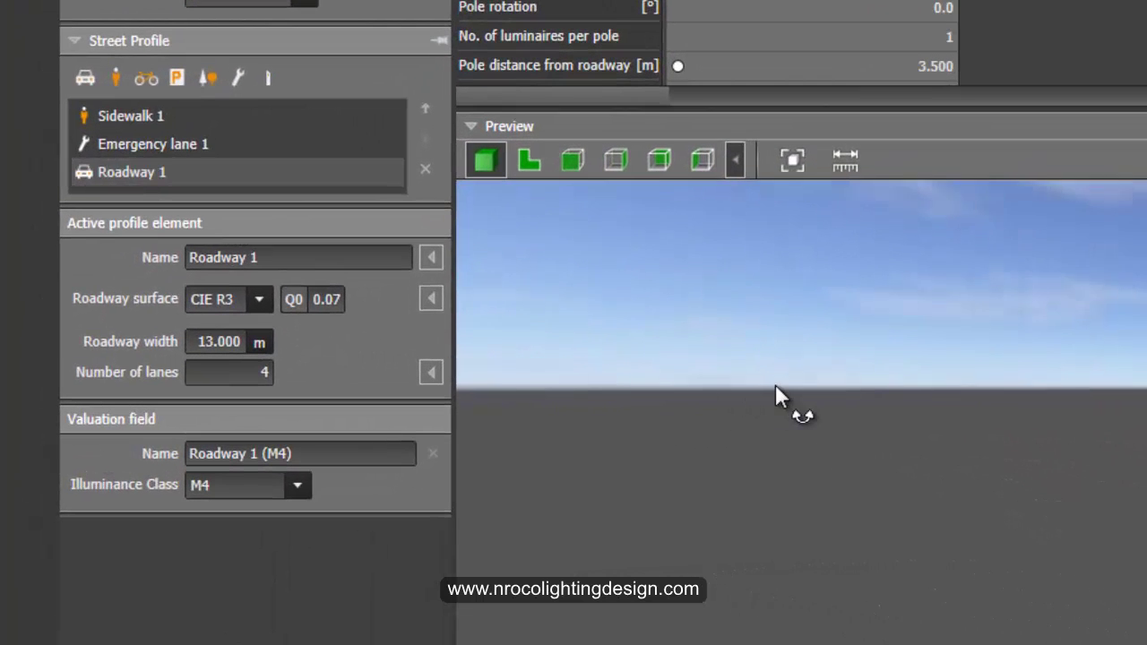
{"action": "left_click", "coordinate": [297, 486]}
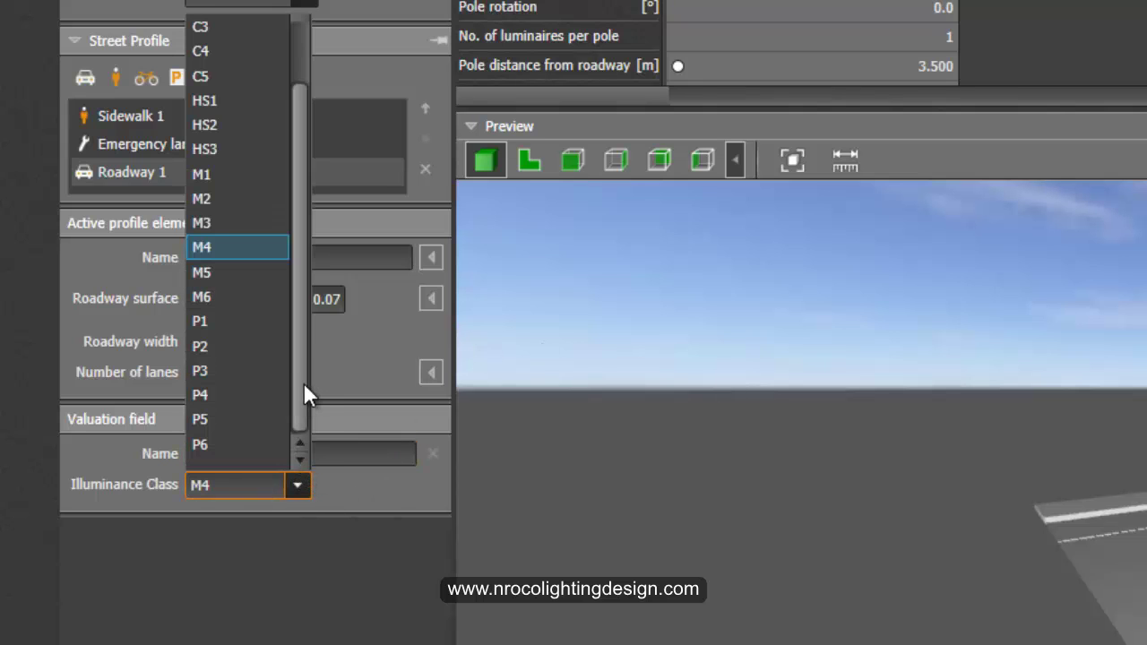
{"action": "left_click_drag", "start_coordinate": [302, 402], "coordinate": [316, 193]}
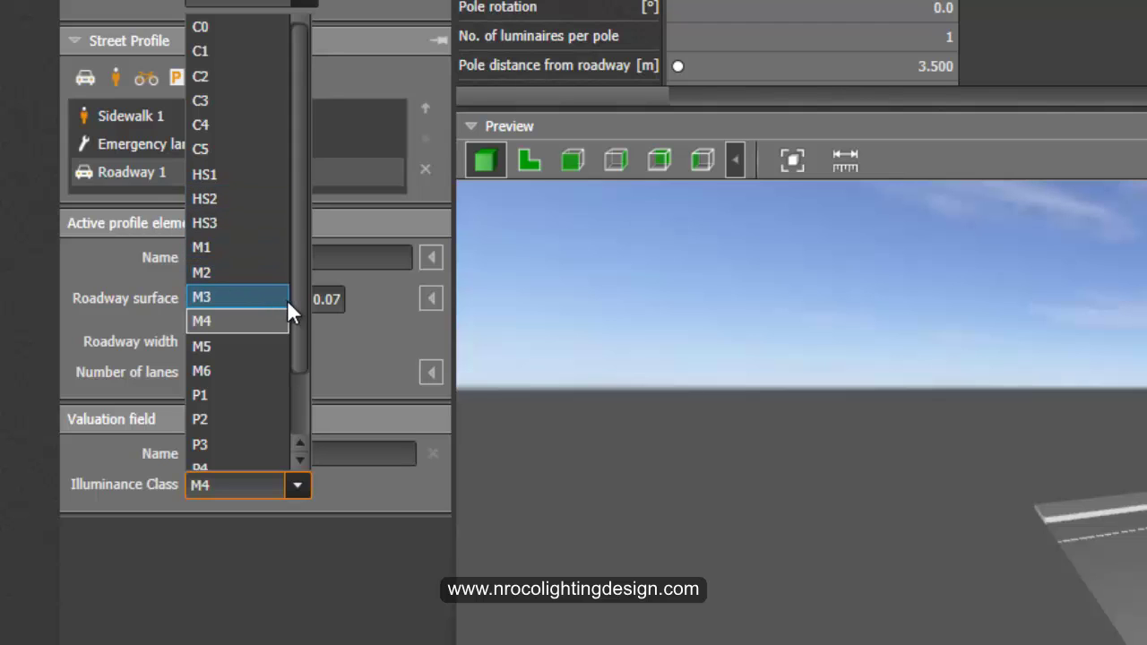
{"action": "scroll", "coordinate": [297, 336], "scroll_direction": "down", "scroll_amount": 1}
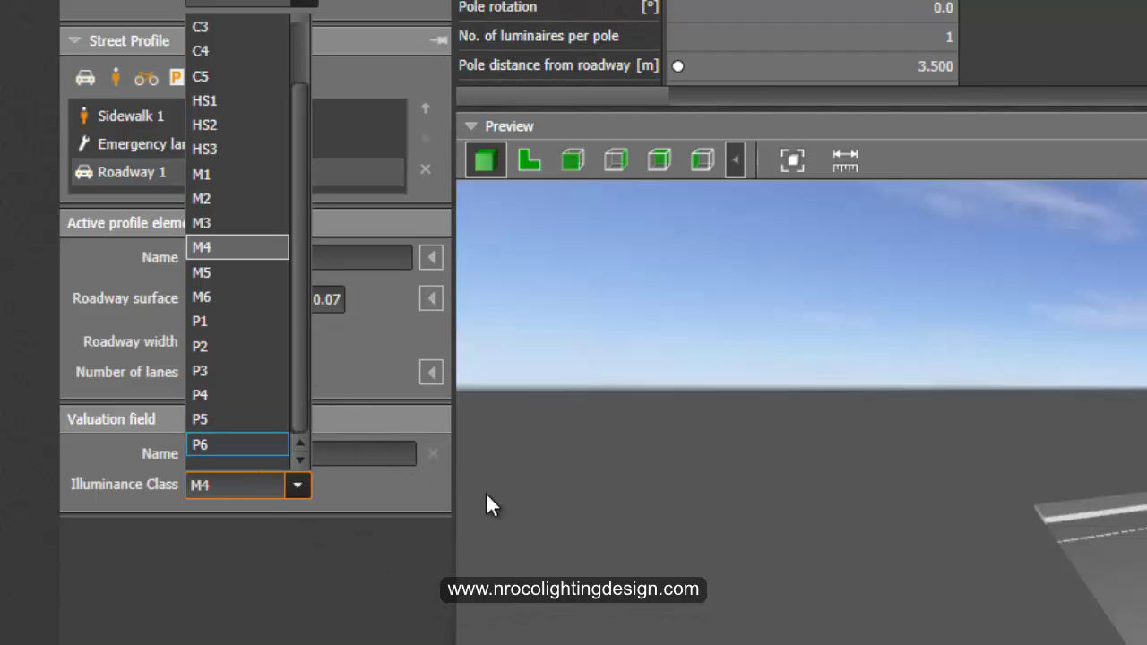
{"action": "scroll", "coordinate": [295, 359], "scroll_direction": "up", "scroll_amount": 1}
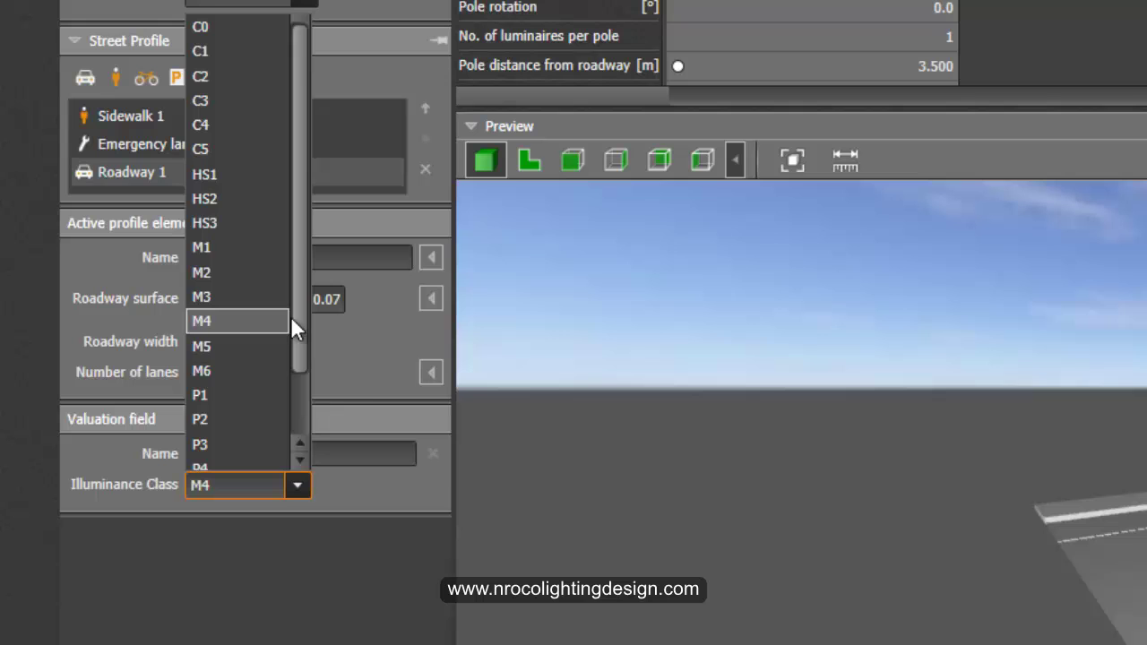
- Switch to Chrome and search Google for "thorn led road lighting"
{"action": "left_click", "coordinate": [625, 597]}
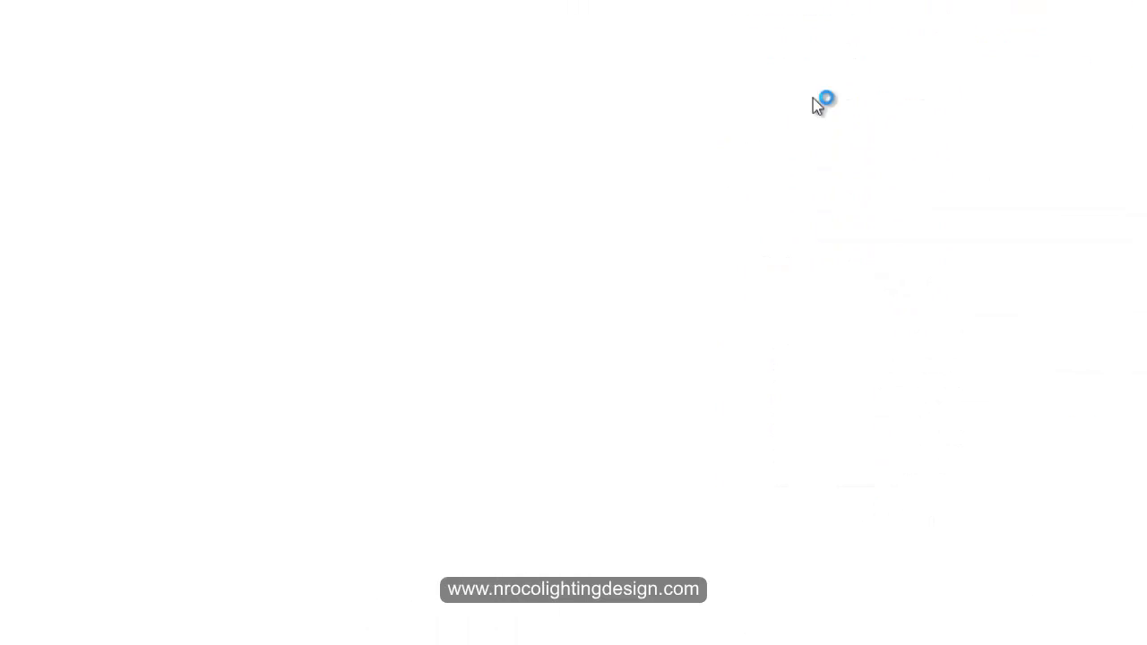
{"action": "type", "text": "thor"}
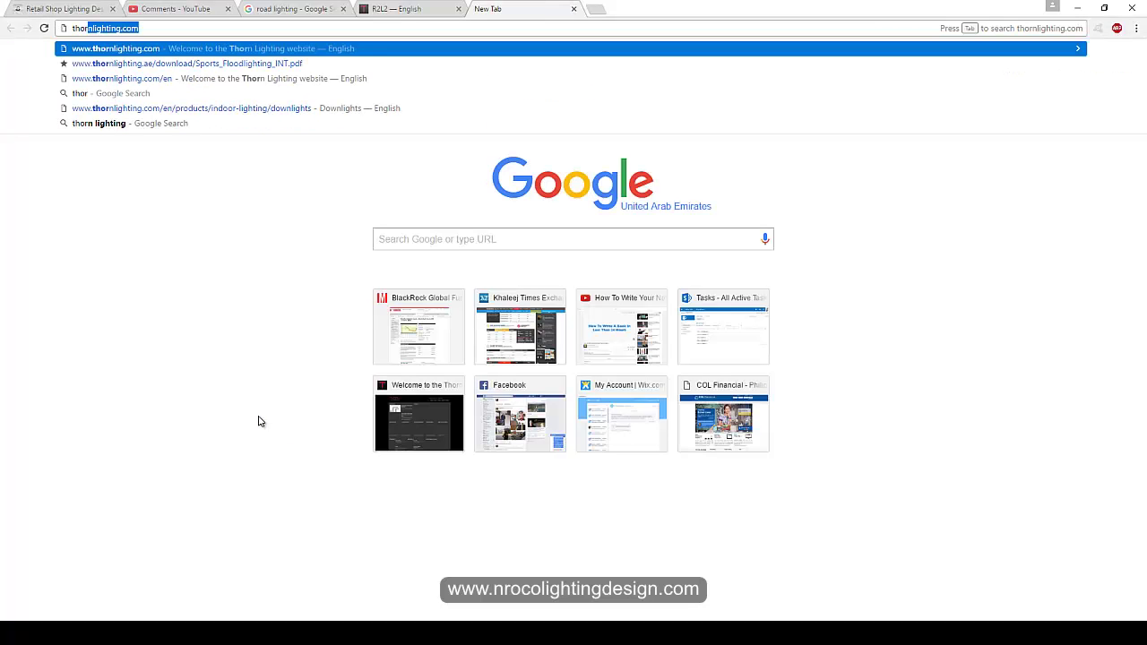
{"action": "type", "text": "n lighting"}
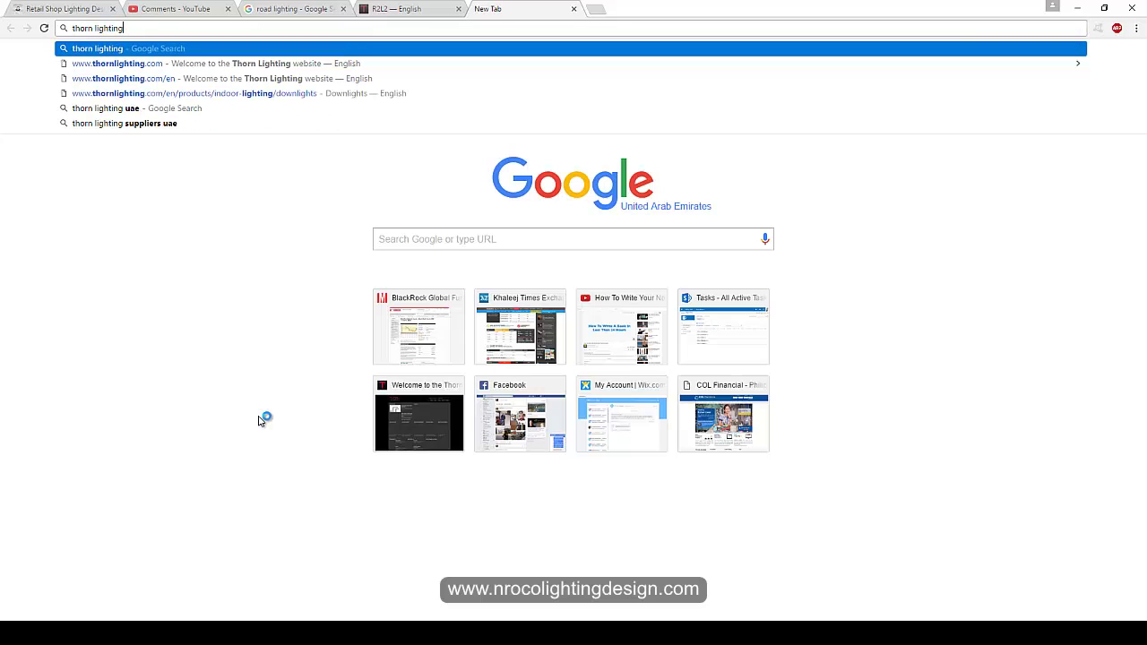
{"action": "type", "text": " road"}
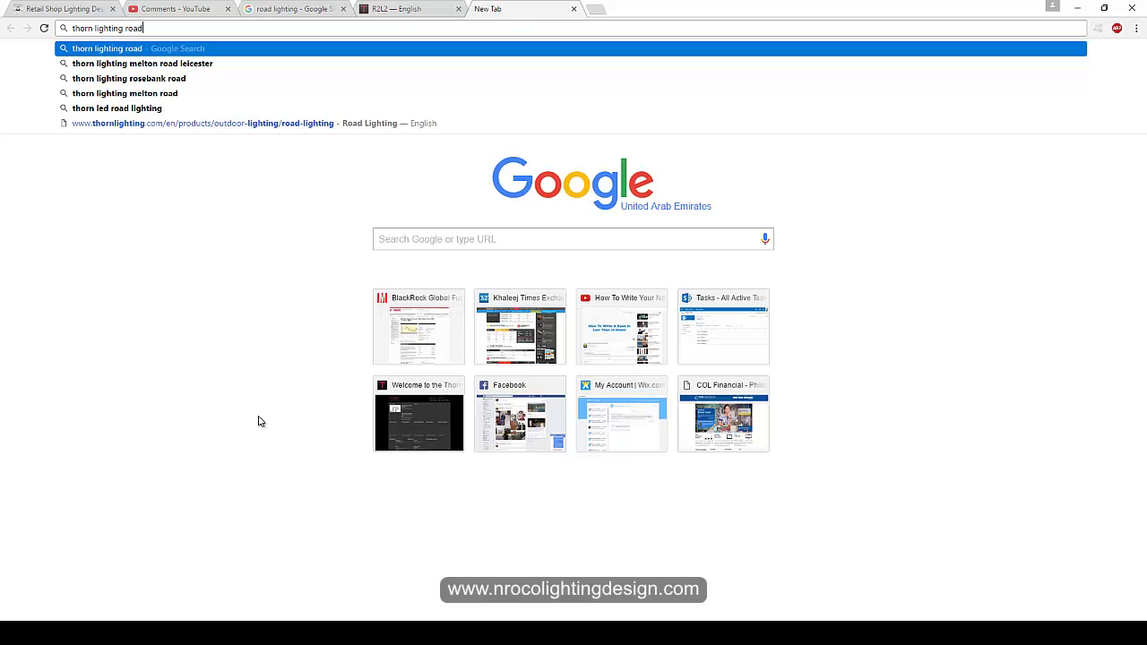
{"action": "left_click", "coordinate": [154, 109]}
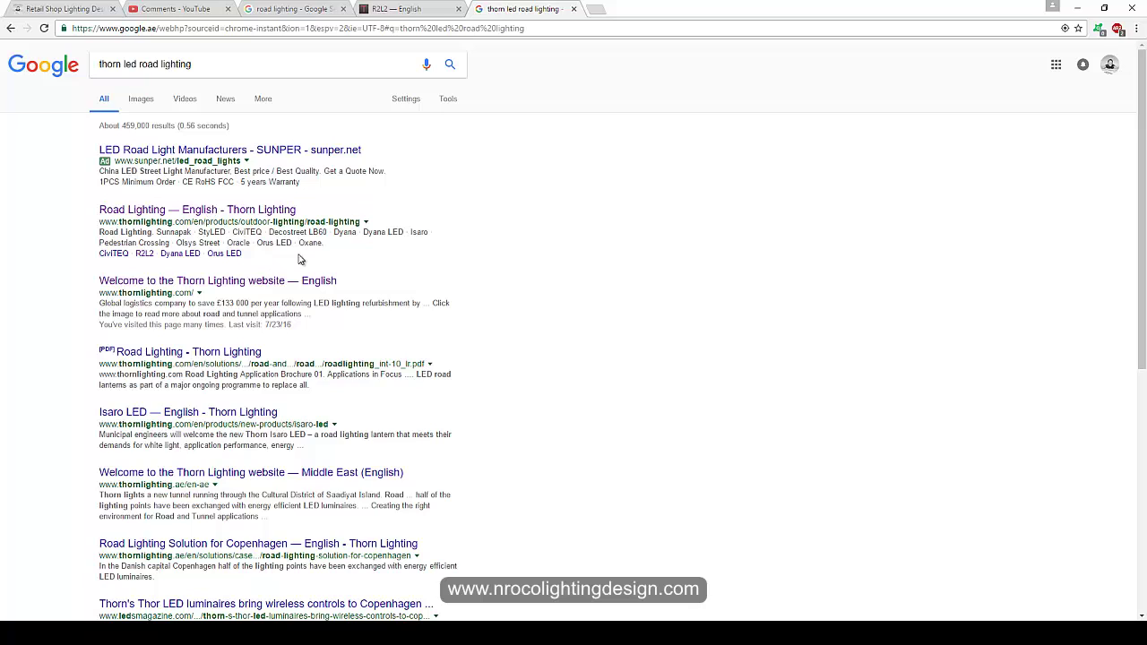
- Open Thorn's Road Lighting PDF brochure and browse it up to the page 11 overview of road types and suitable luminaires
{"action": "left_click", "coordinate": [193, 353]}
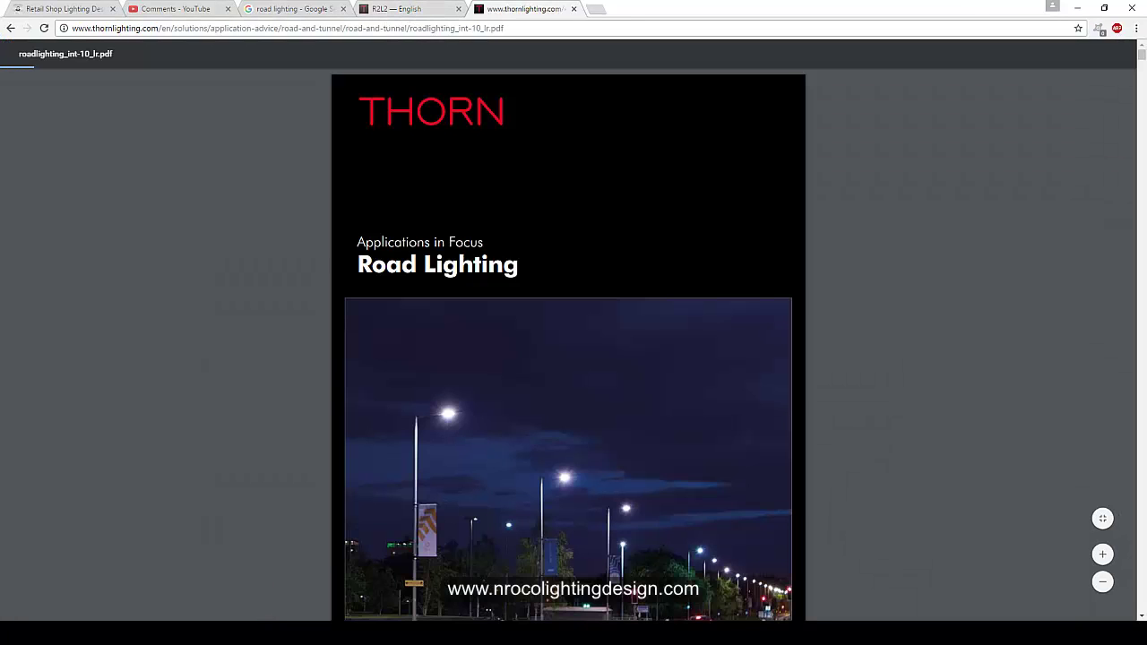
{"action": "scroll", "coordinate": [246, 398], "scroll_direction": "down", "scroll_amount": 10}
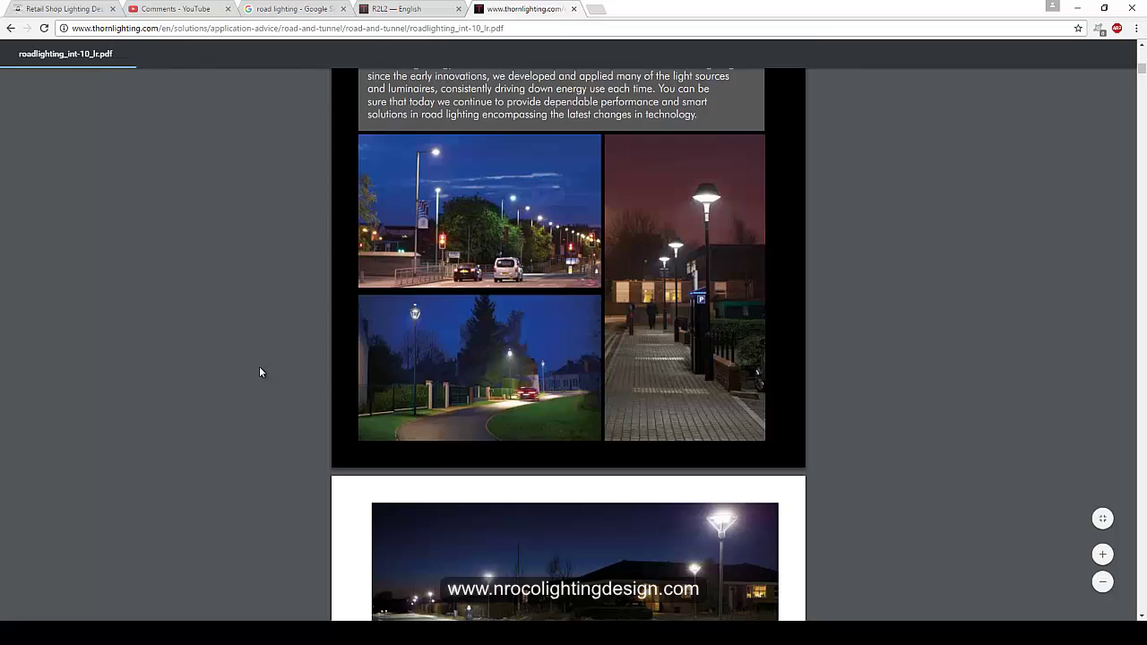
{"action": "scroll", "coordinate": [265, 369], "scroll_direction": "down", "scroll_amount": 18}
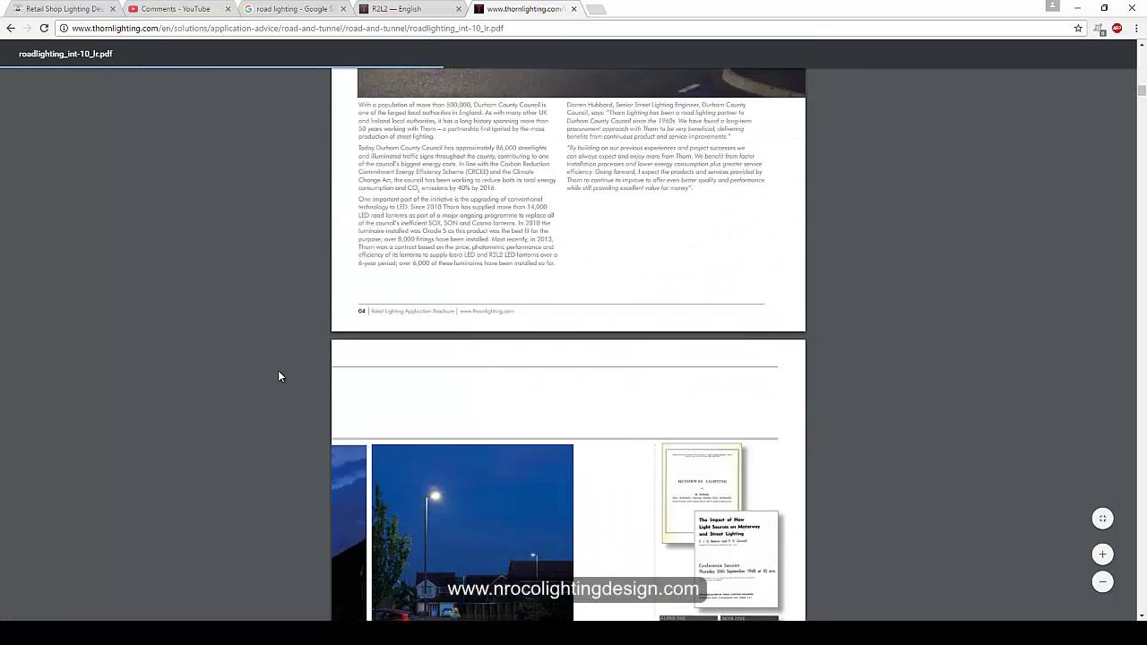
{"action": "scroll", "coordinate": [279, 376], "scroll_direction": "down", "scroll_amount": 12}
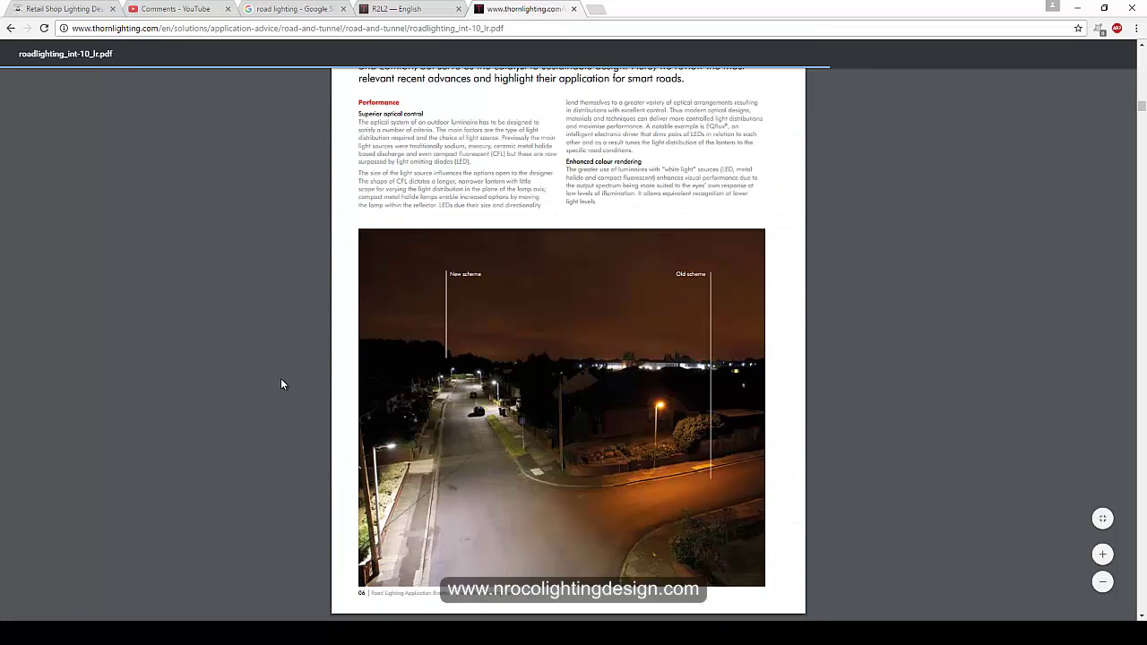
{"action": "scroll", "coordinate": [281, 383], "scroll_direction": "down", "scroll_amount": 11}
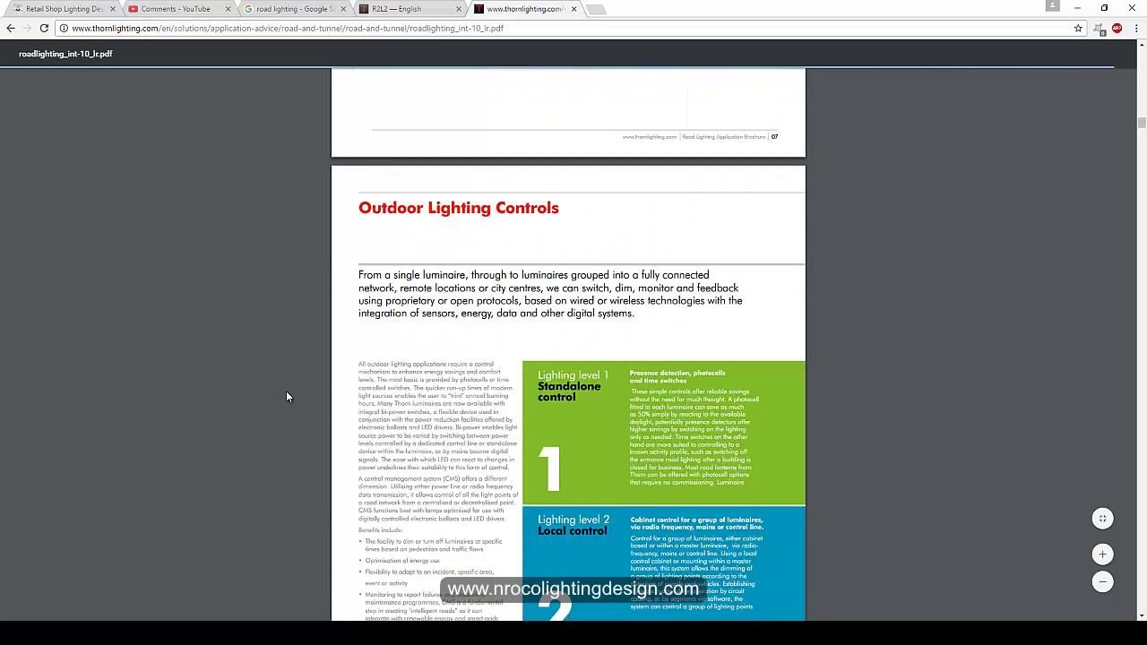
{"action": "scroll", "coordinate": [287, 396], "scroll_direction": "down", "scroll_amount": 12}
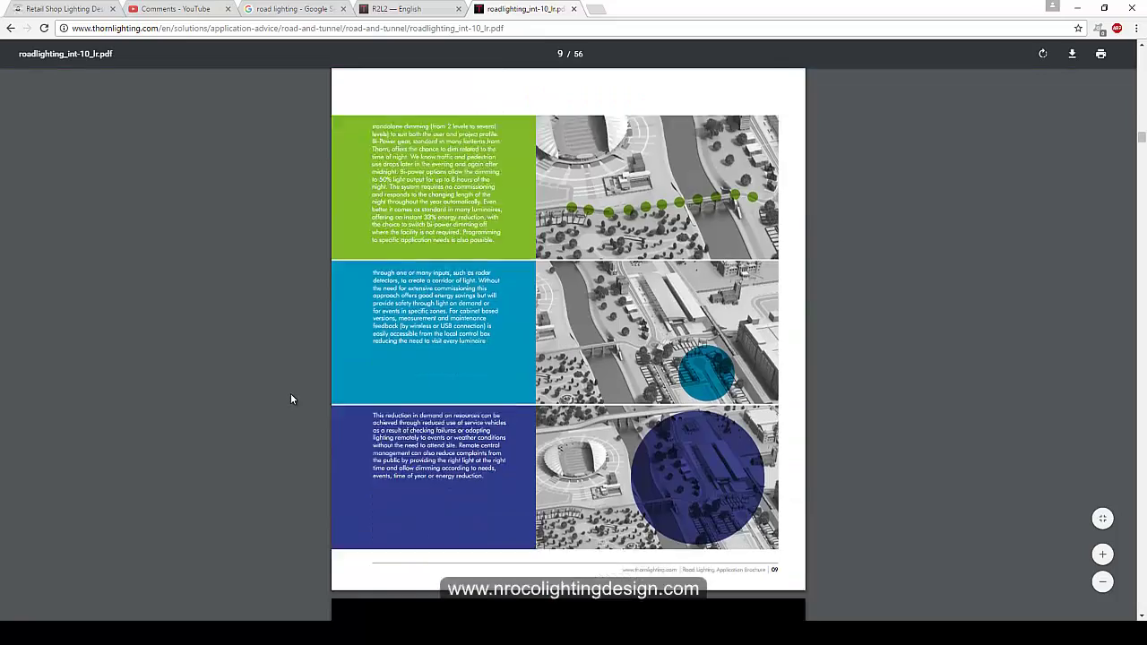
{"action": "scroll", "coordinate": [290, 398], "scroll_direction": "down", "scroll_amount": 12}
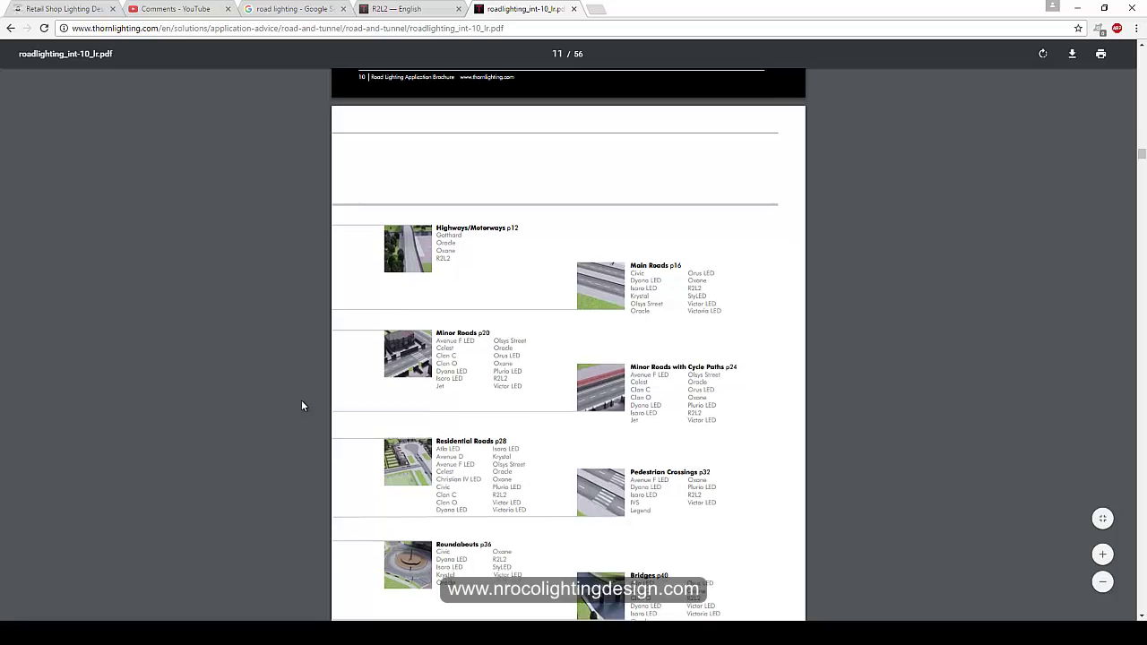
{"action": "scroll", "coordinate": [302, 401], "scroll_direction": "down", "scroll_amount": 3}
{"action": "scroll", "coordinate": [311, 391], "scroll_direction": "up", "scroll_amount": 2}
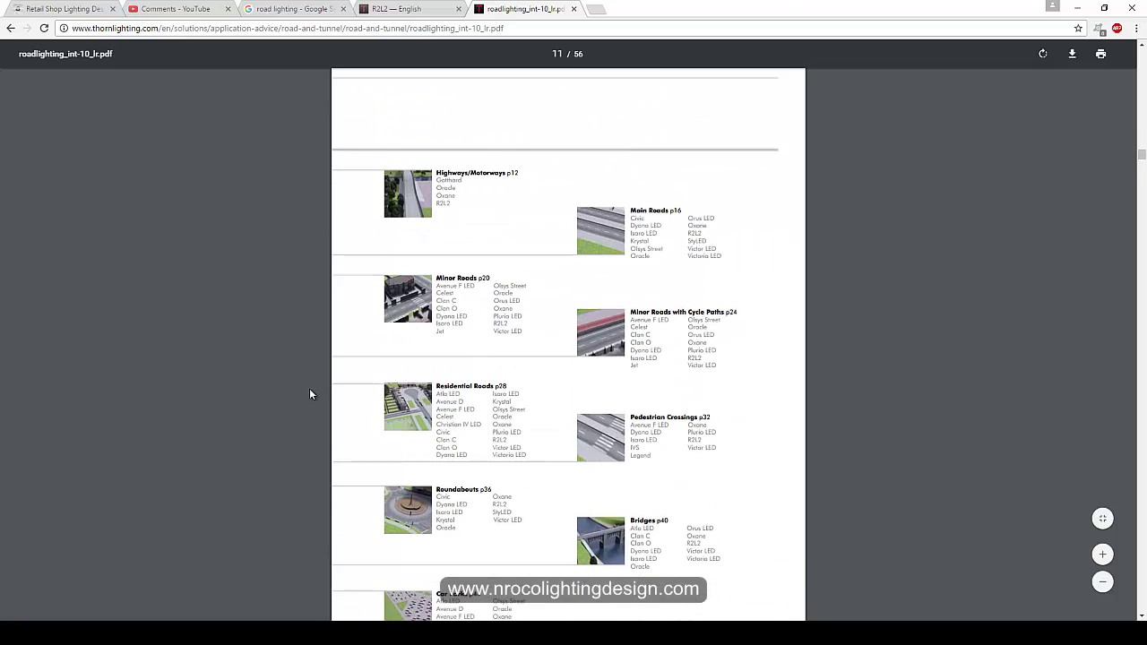
{"action": "scroll", "coordinate": [309, 389], "scroll_direction": "down", "scroll_amount": 4}
{"action": "scroll", "coordinate": [309, 395], "scroll_direction": "up", "scroll_amount": 2}
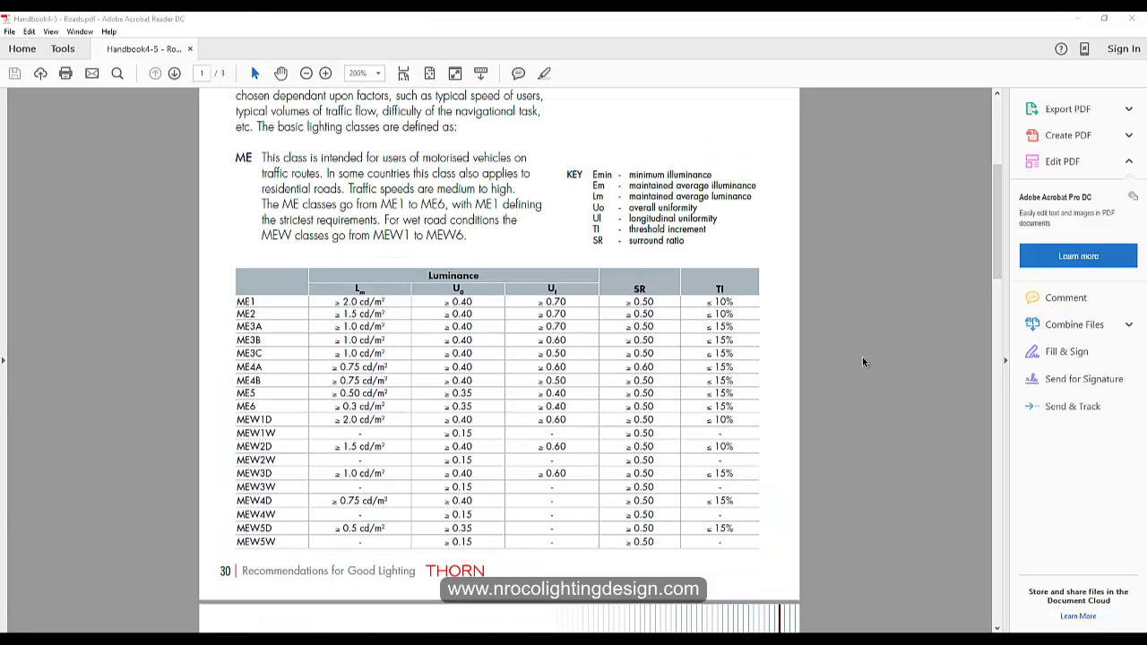
- In Adobe Acrobat Reader, examine the ME, CE, S and A lighting class tables in the Handbook4-5 - Roads PDF
{"action": "left_click_drag", "start_coordinate": [994, 235], "coordinate": [1001, 192]}
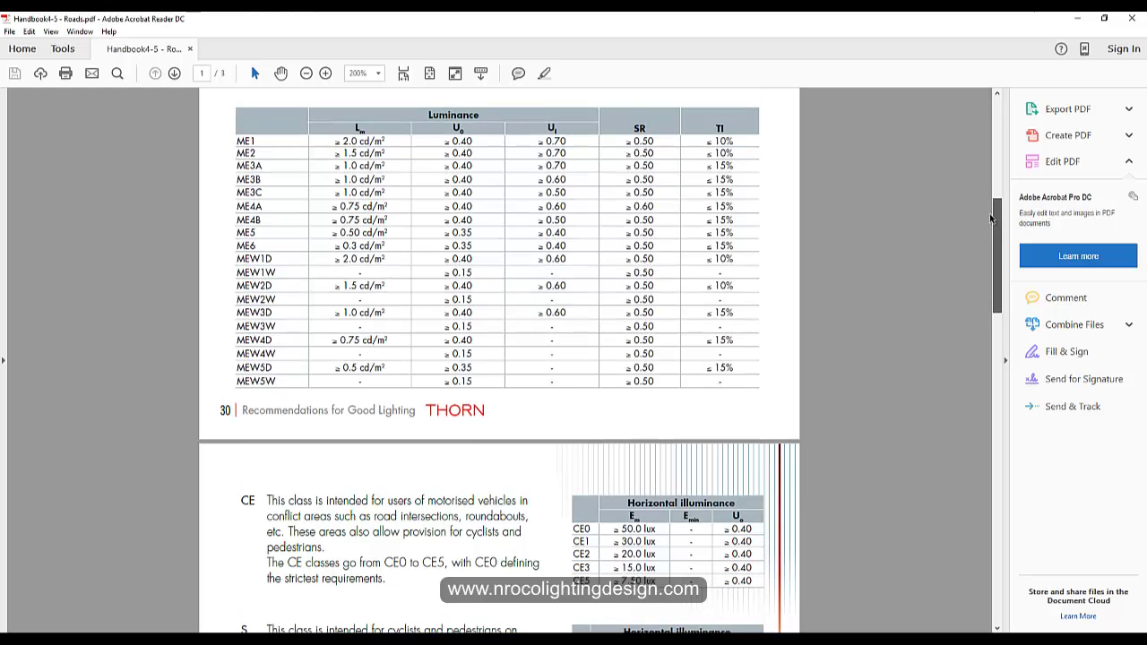
{"action": "scroll", "coordinate": [436, 244], "scroll_direction": "up", "scroll_amount": 3}
{"action": "scroll", "coordinate": [436, 244], "scroll_direction": "up", "scroll_amount": 9}
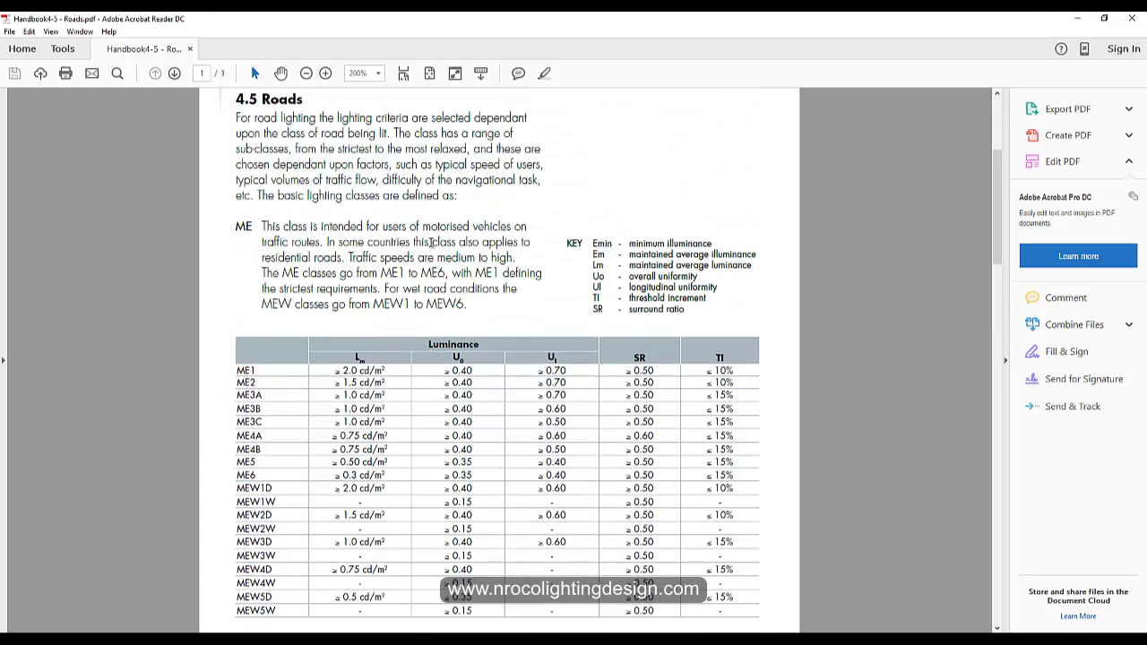
{"action": "scroll", "coordinate": [413, 437], "scroll_direction": "down", "scroll_amount": 7}
{"action": "scroll", "coordinate": [413, 437], "scroll_direction": "down", "scroll_amount": 5}
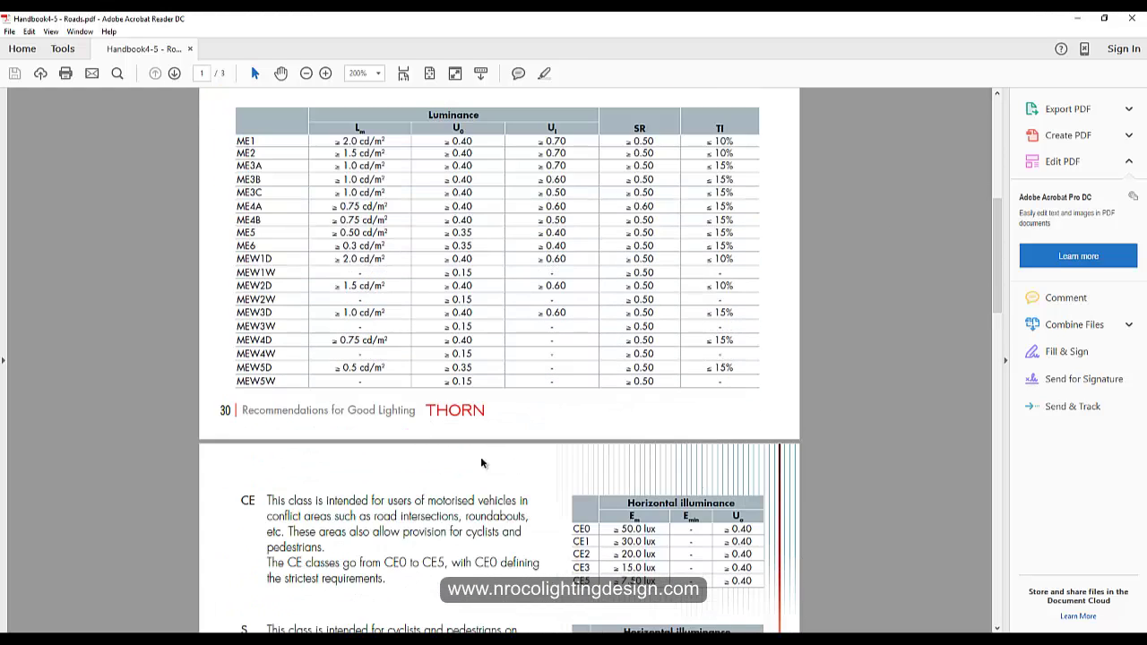
{"action": "scroll", "coordinate": [641, 410], "scroll_direction": "down", "scroll_amount": 5}
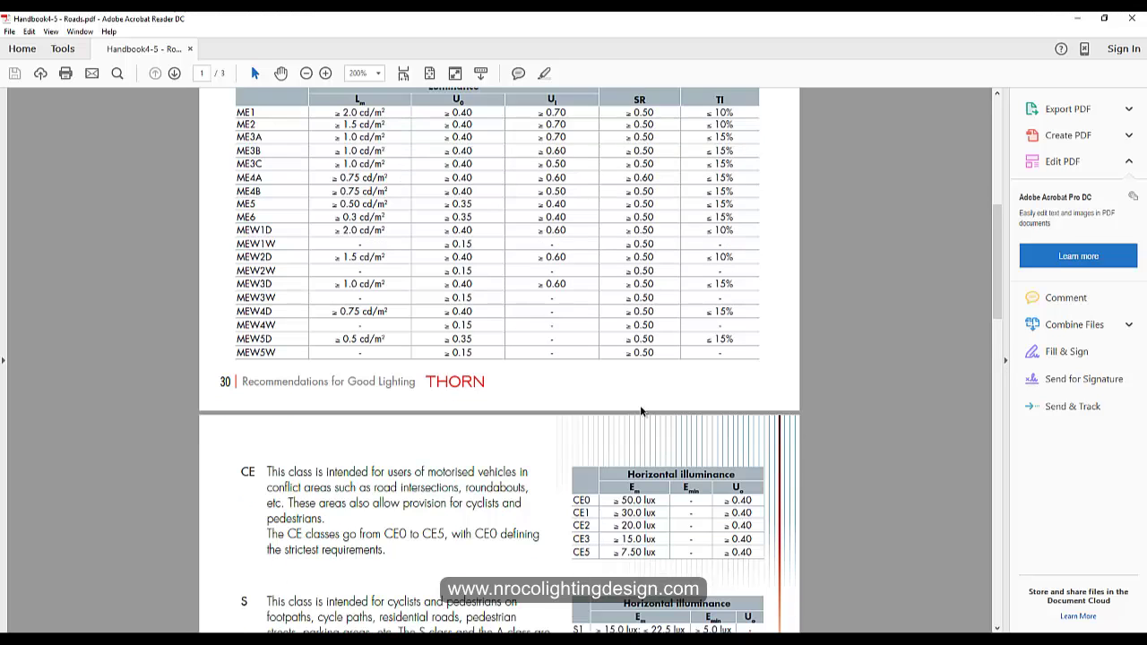
{"action": "scroll", "coordinate": [639, 409], "scroll_direction": "down", "scroll_amount": 3}
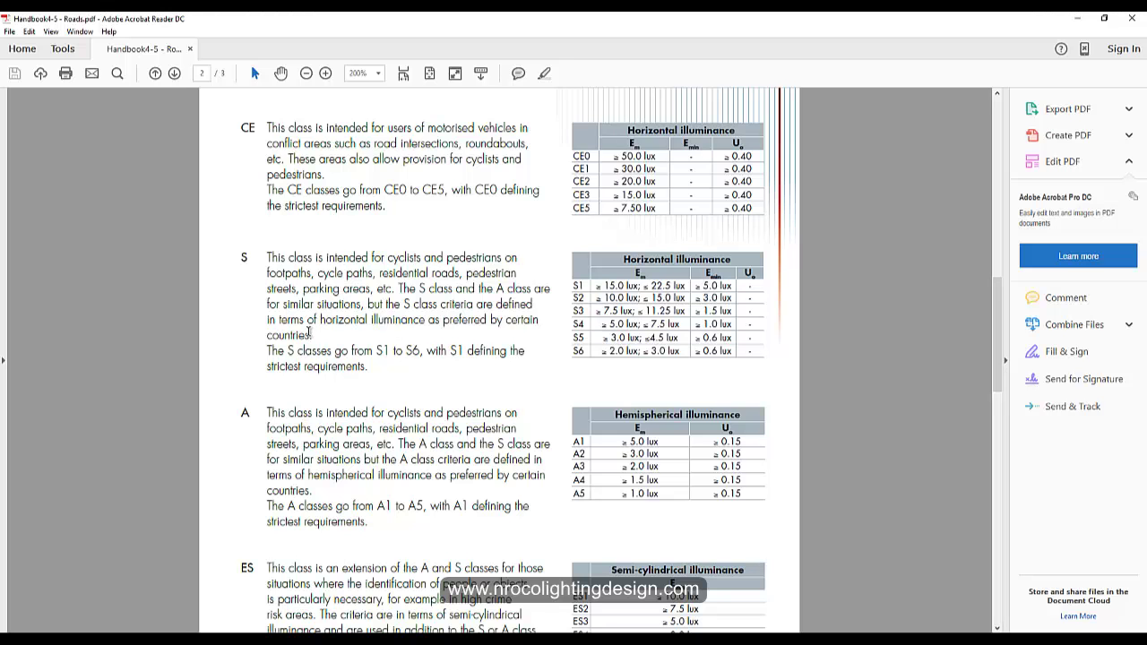
- Examine the handbook's ES and EV class tables, the key of lighting terms and the ME1 row of the luminance table
{"action": "scroll", "coordinate": [309, 333], "scroll_direction": "down", "scroll_amount": 5}
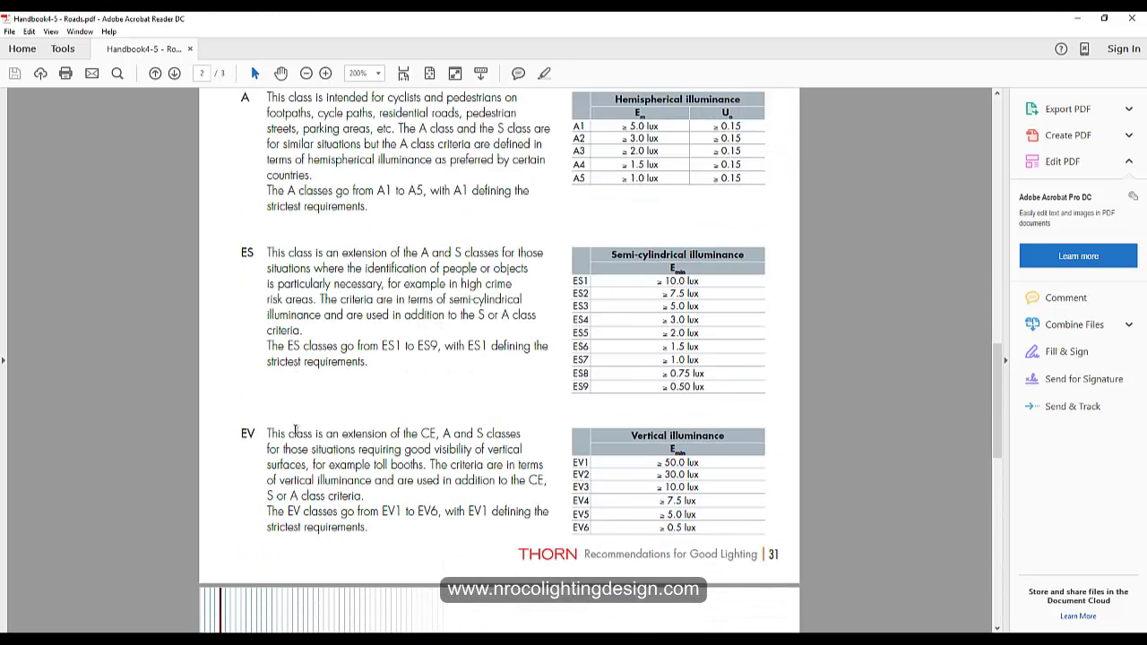
{"action": "scroll", "coordinate": [295, 433], "scroll_direction": "up", "scroll_amount": 15}
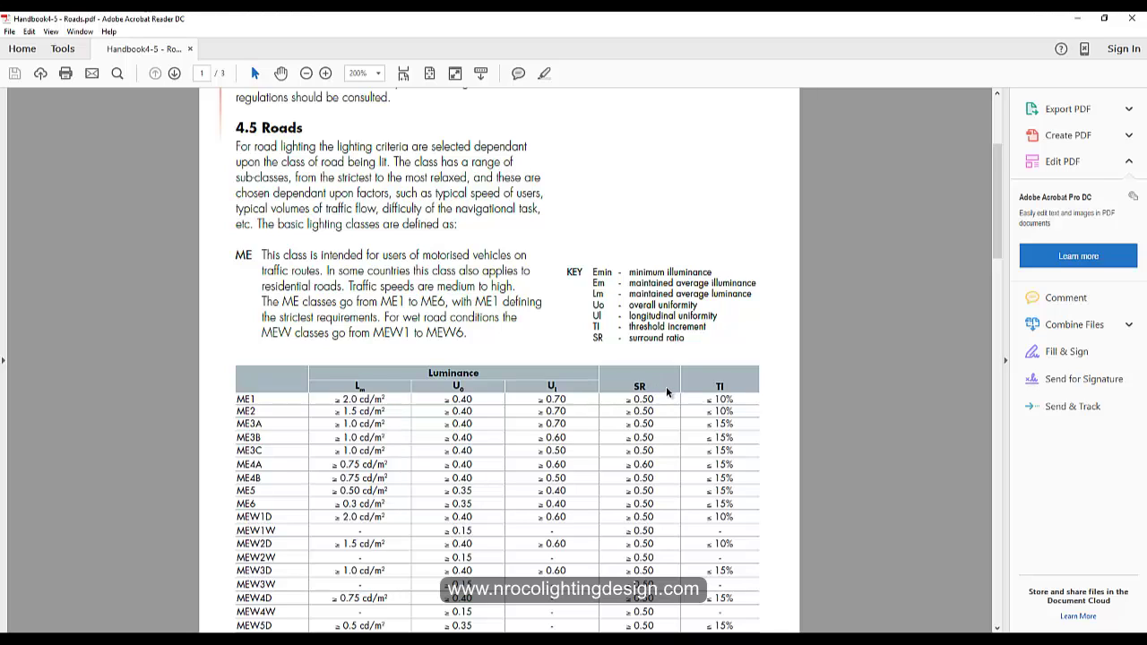
{"action": "left_click_drag", "start_coordinate": [630, 338], "coordinate": [685, 338]}
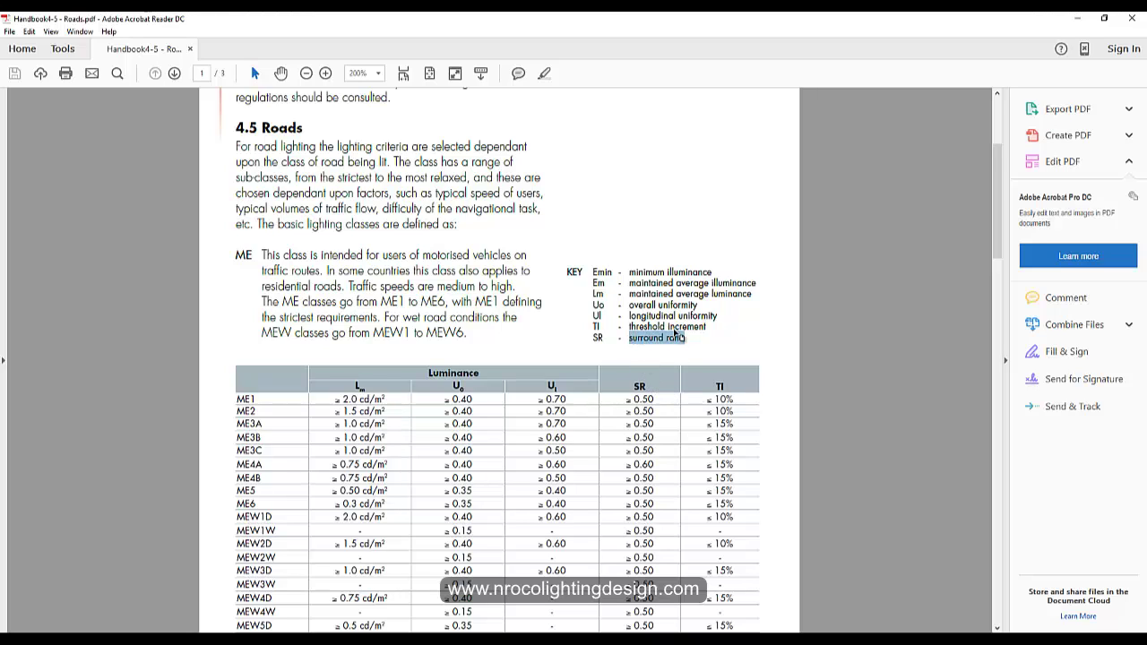
{"action": "left_click_drag", "start_coordinate": [591, 272], "coordinate": [672, 344]}
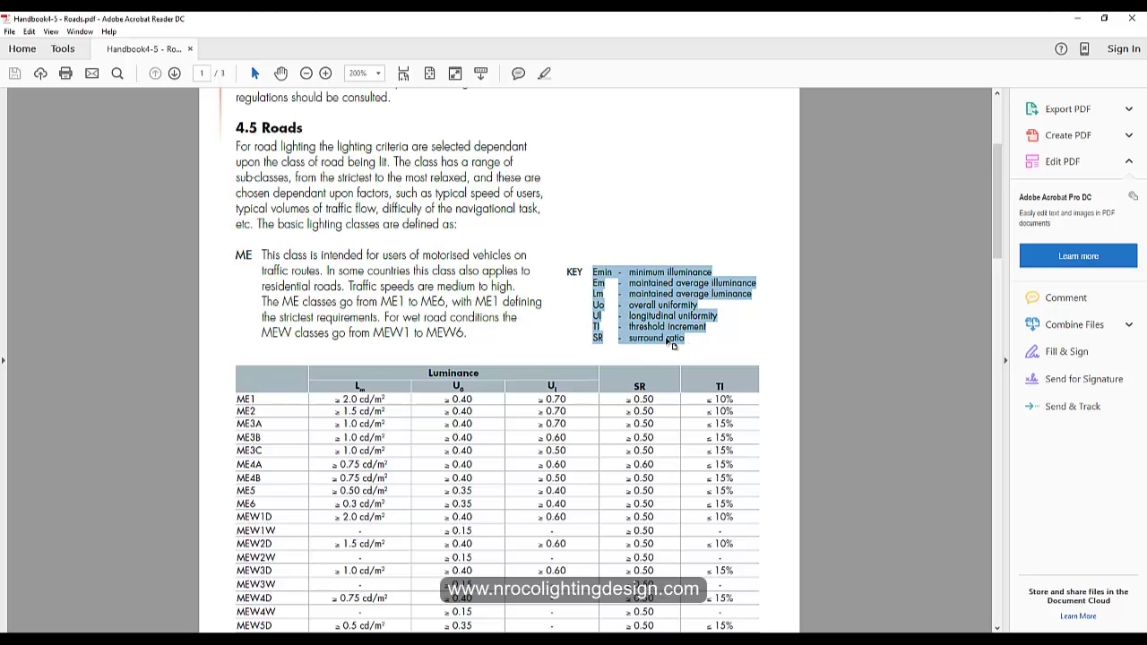
{"action": "left_click_drag", "start_coordinate": [347, 383], "coordinate": [707, 405]}
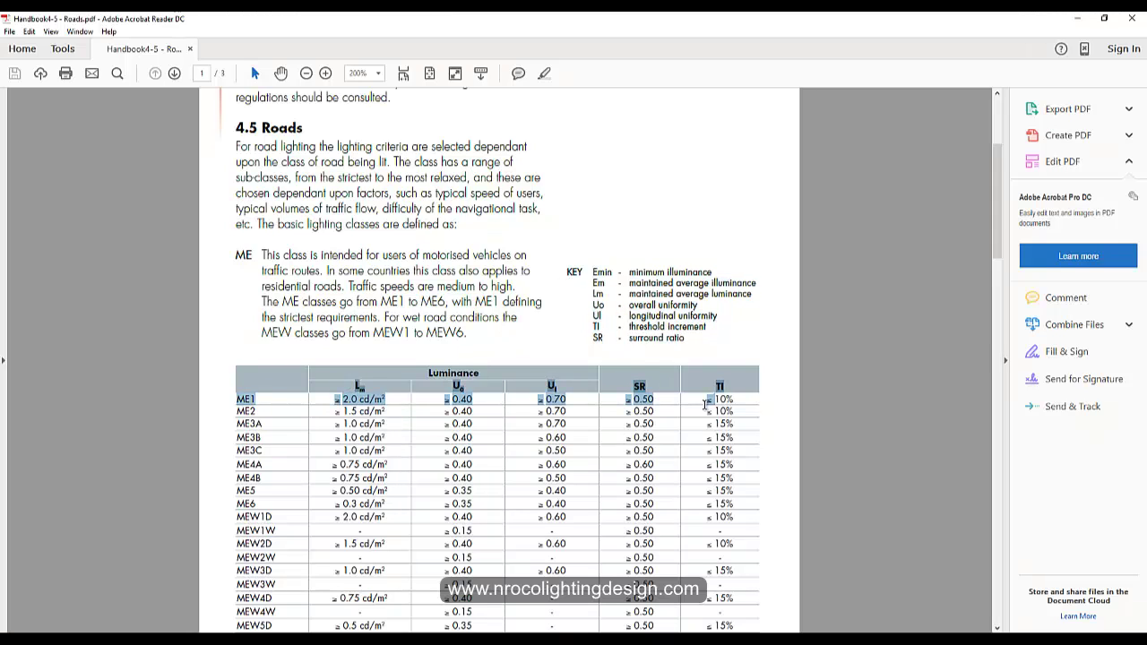
{"action": "left_click", "coordinate": [807, 455]}
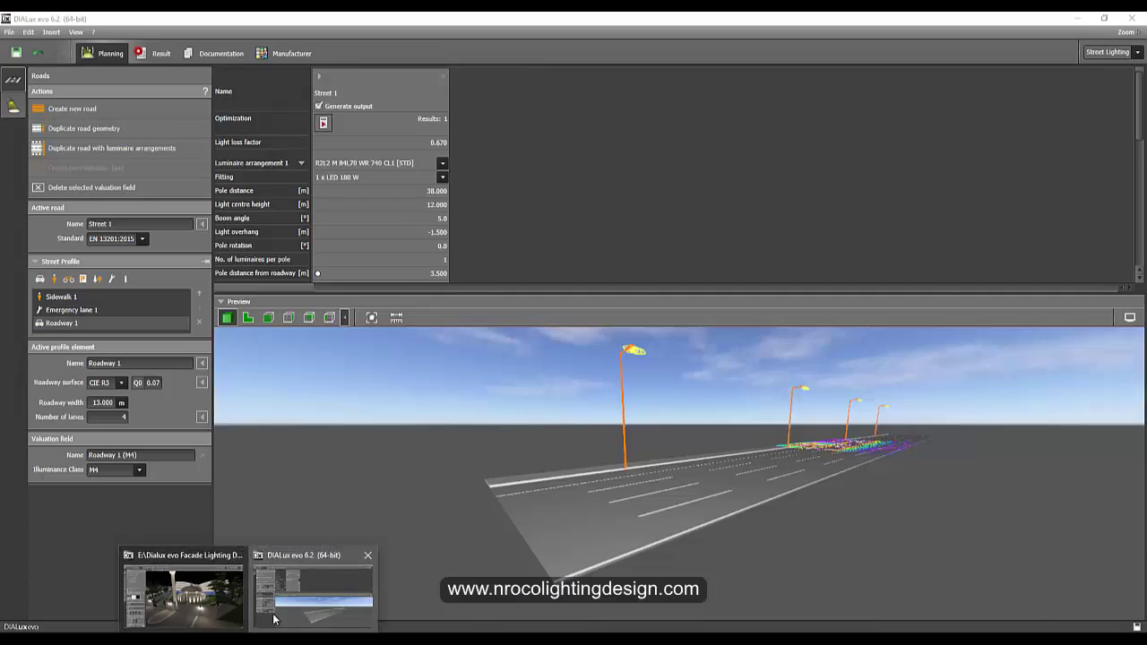
- Switch to DIALux evo, dismiss the save reminder without saving, and return to the ME class table in the handbook
{"action": "left_click", "coordinate": [320, 600]}
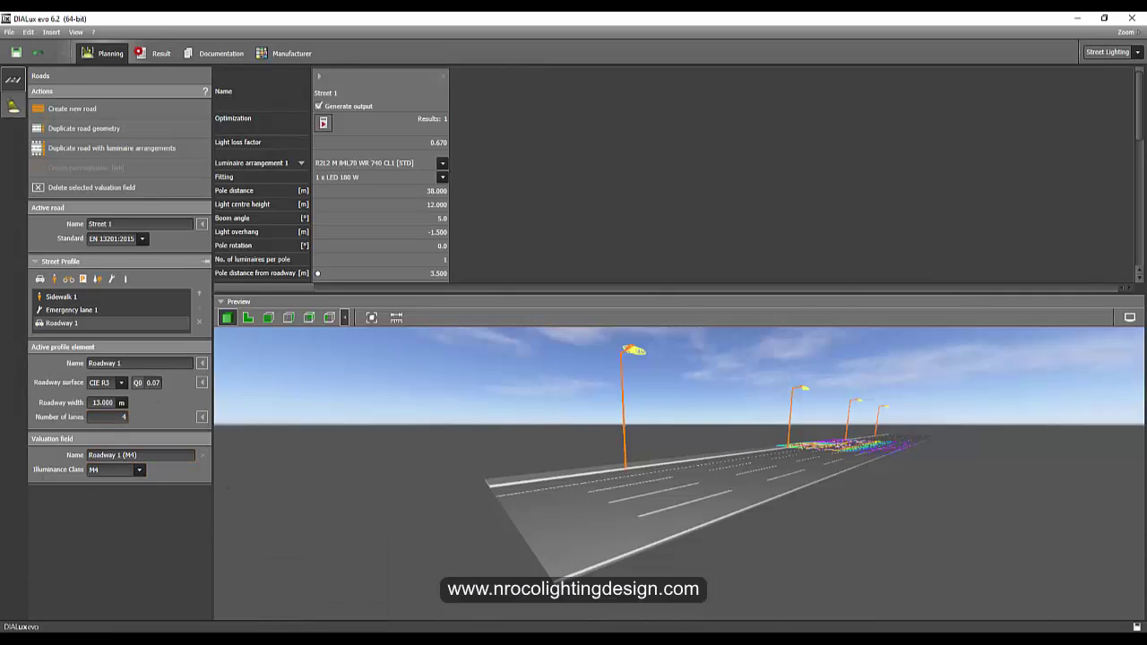
{"action": "key", "text": "alt+Tab"}
{"action": "scroll", "coordinate": [252, 422], "scroll_direction": "down", "scroll_amount": 1}
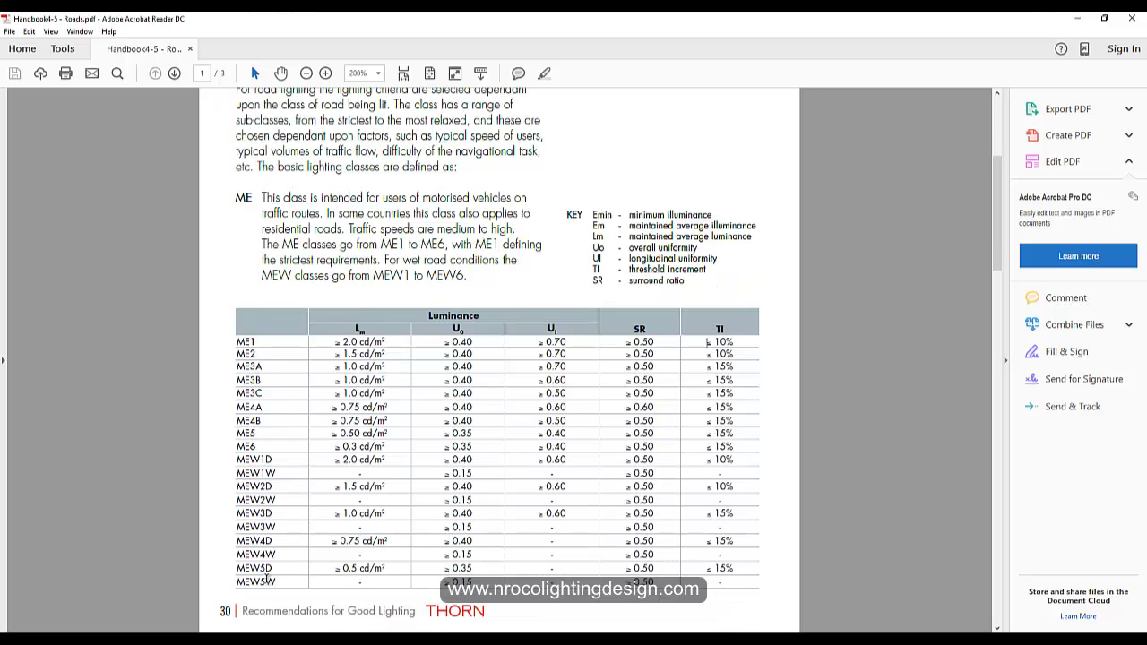
{"action": "left_click", "coordinate": [166, 565]}
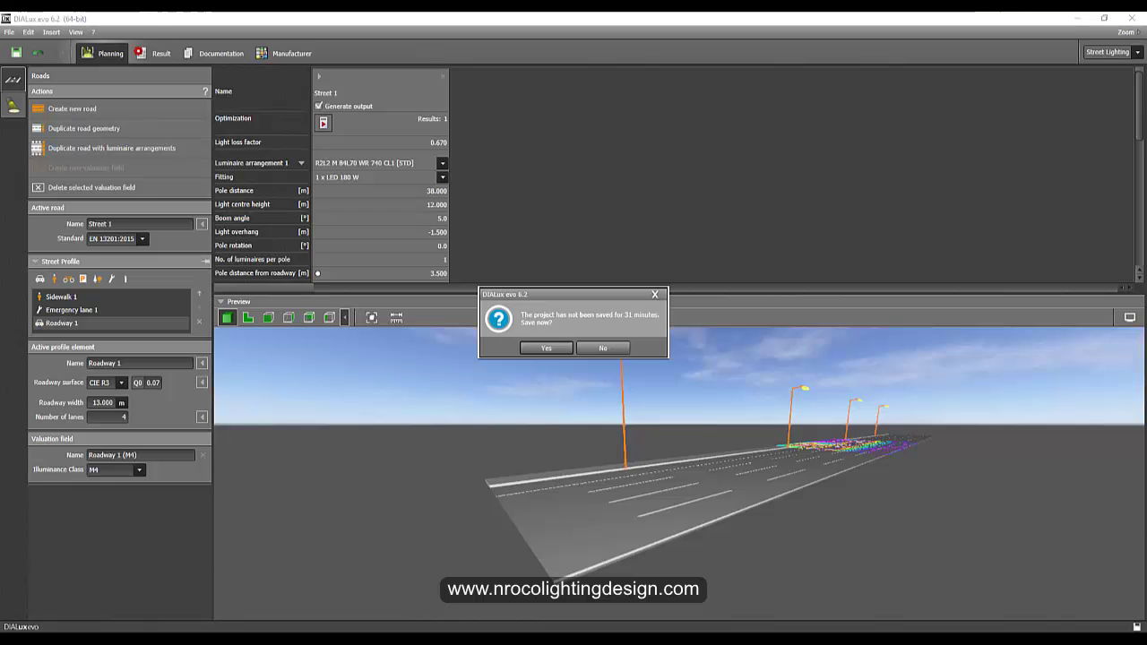
{"action": "left_click", "coordinate": [655, 294]}
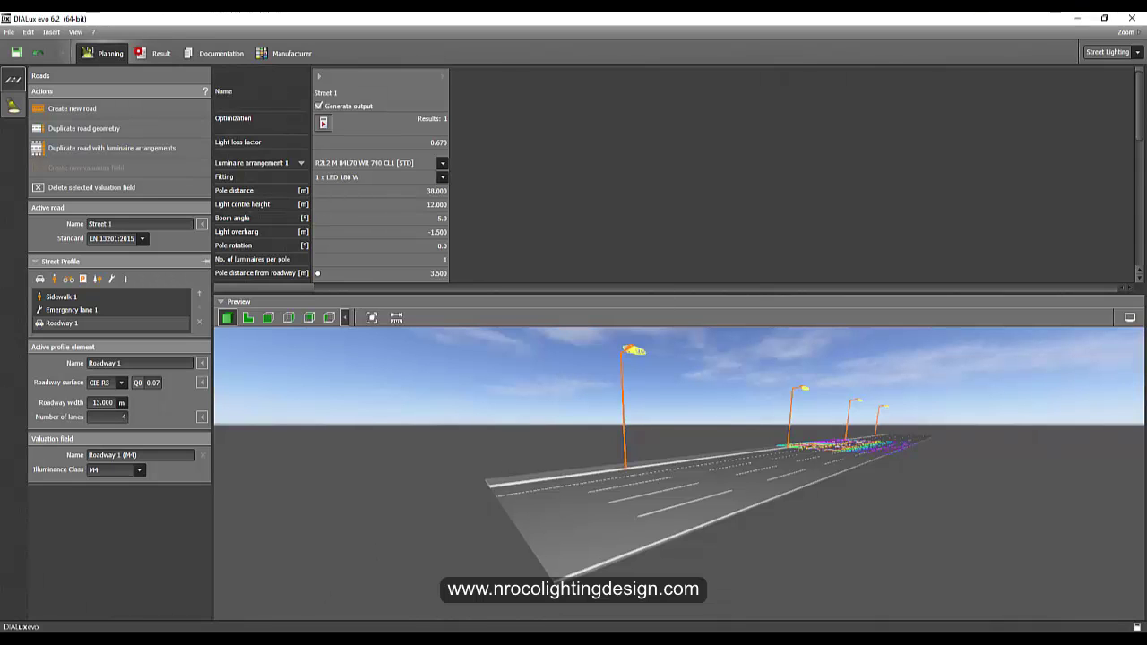
{"action": "key", "text": "alt+Tab"}
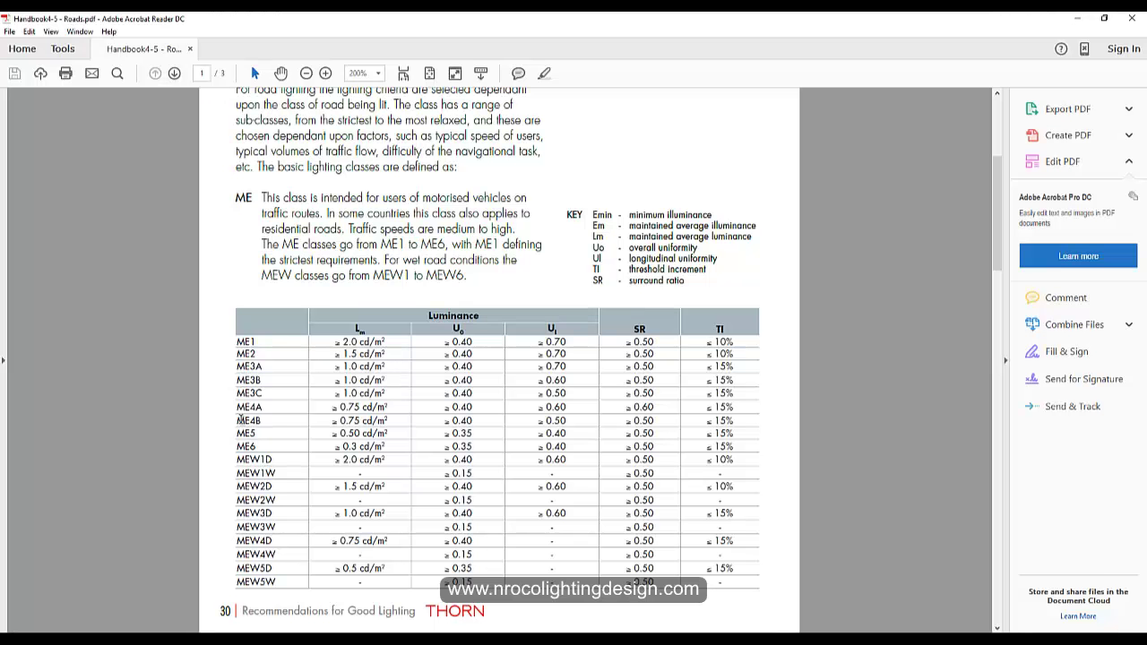
- Highlight the ME4A and ME4B rows in the handbook and compare them with Roadway 1's M4 valuation field in DIALux evo
{"action": "left_click_drag", "start_coordinate": [237, 404], "coordinate": [760, 421]}
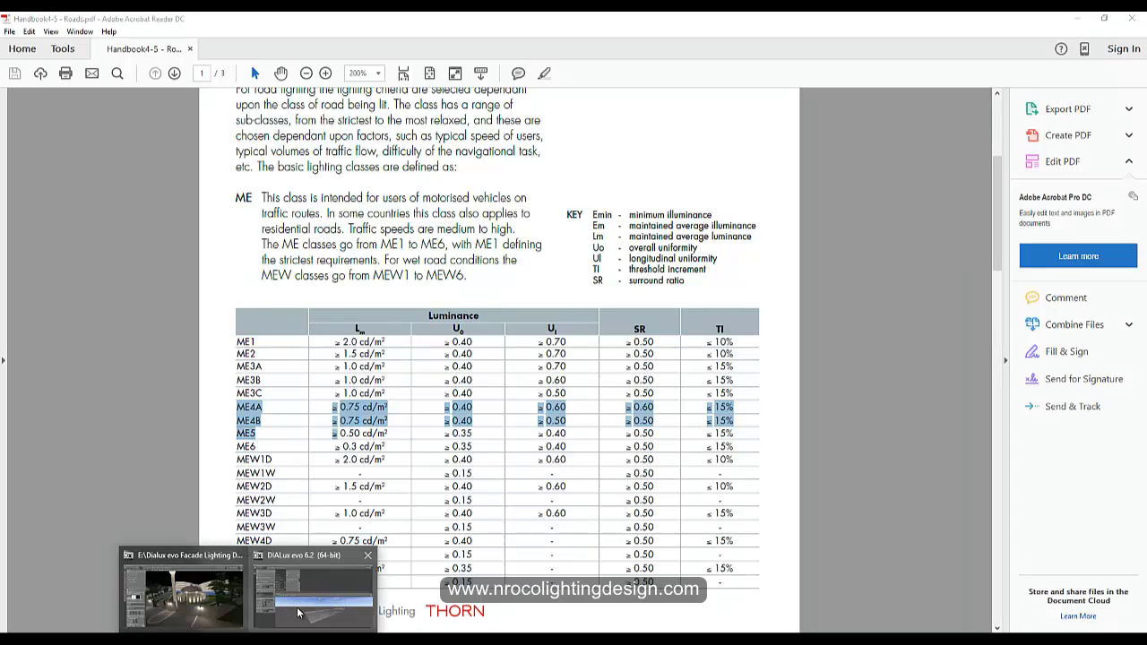
{"action": "left_click", "coordinate": [314, 592]}
{"action": "scroll", "coordinate": [374, 215], "scroll_direction": "down", "scroll_amount": 3}
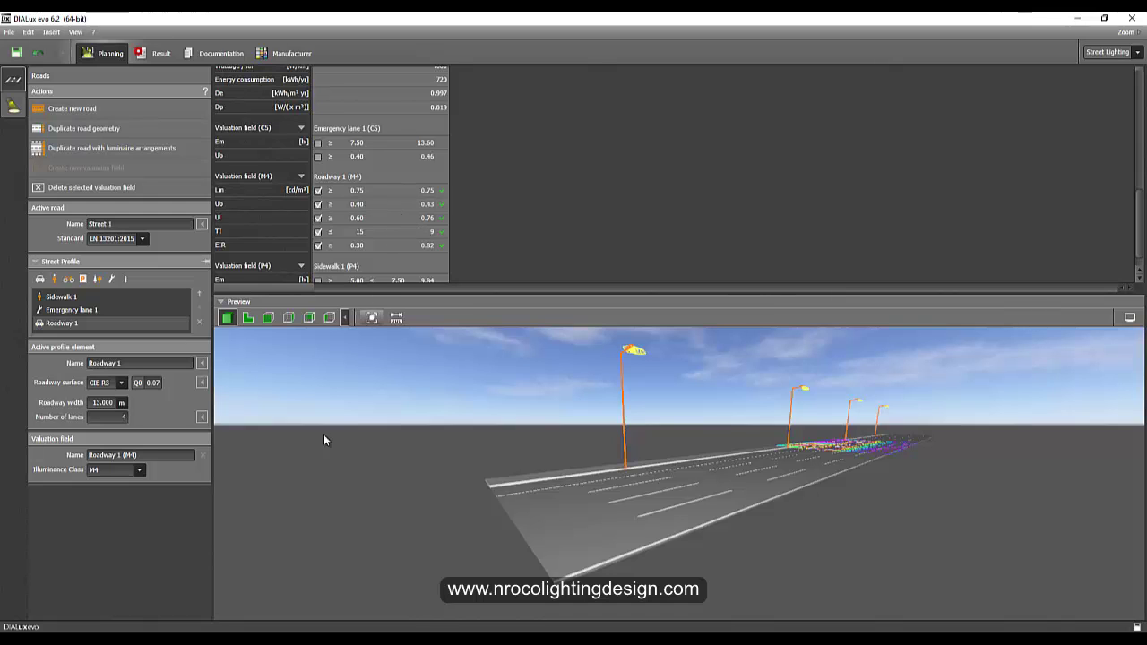
- Check the handbook's ME classes against the illuminance classes offered in DIALux evo and set Roadway 1's illuminance class to M1
{"action": "left_click", "coordinate": [115, 471]}
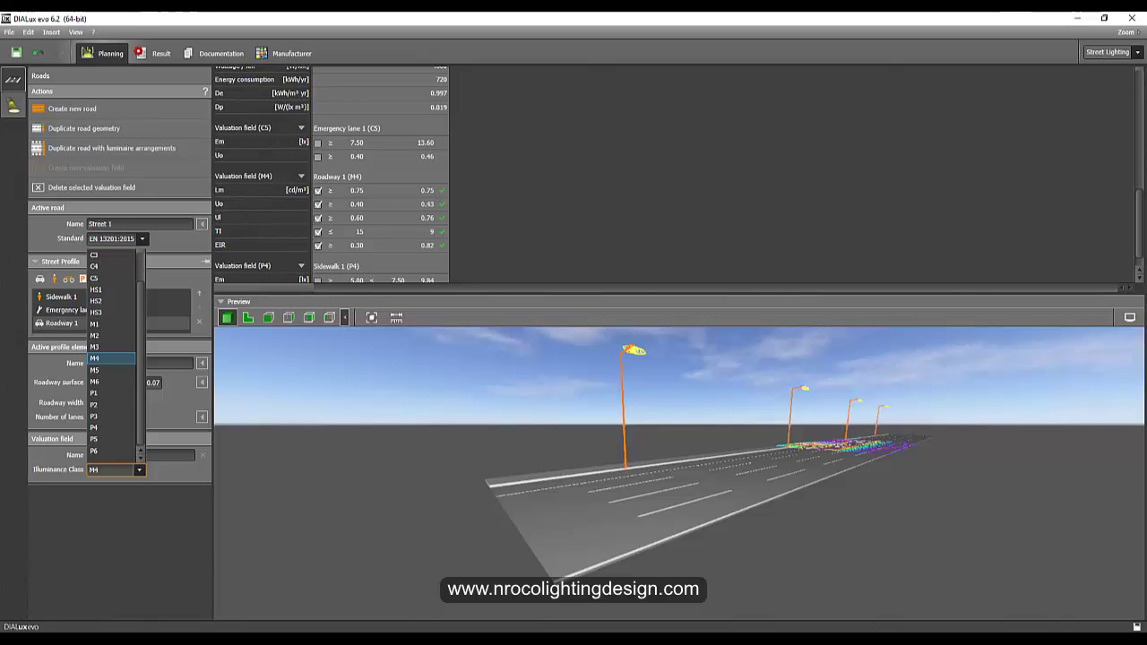
{"action": "key", "text": "alt+Tab"}
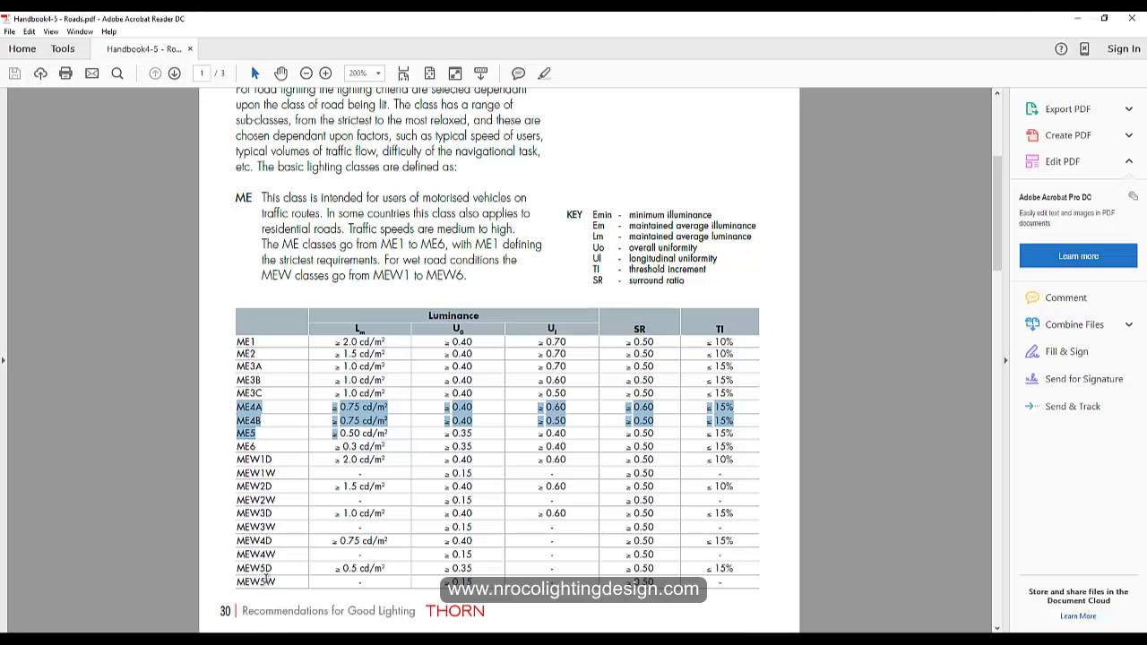
{"action": "mouse_move", "coordinate": [210, 626]}
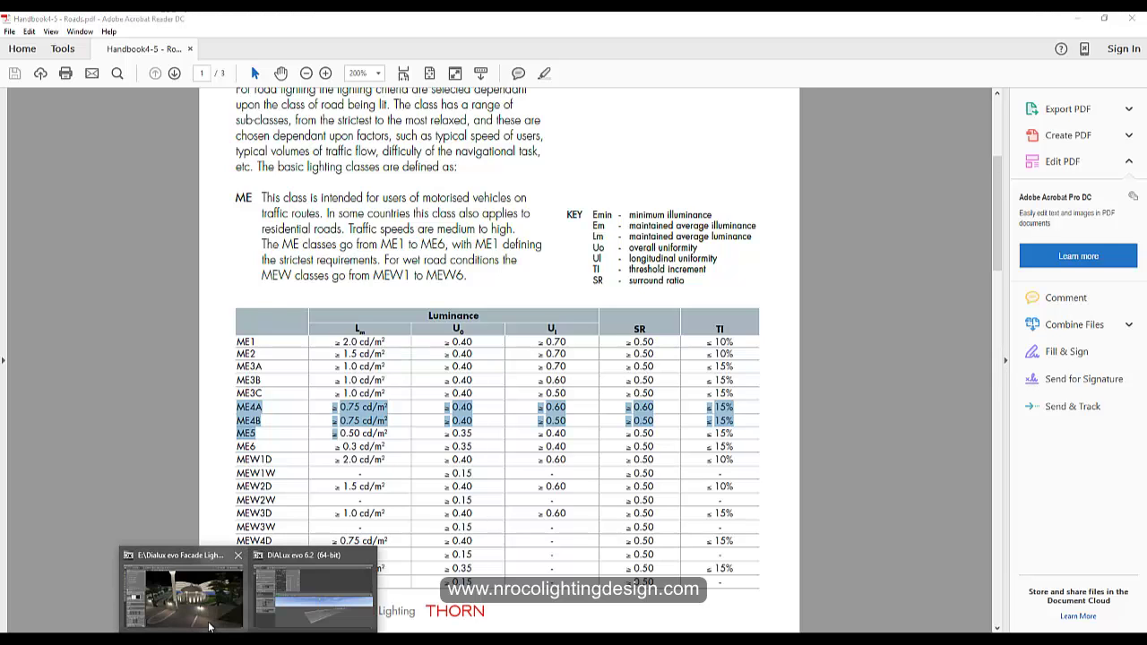
{"action": "left_click", "coordinate": [314, 591]}
{"action": "left_click", "coordinate": [118, 470]}
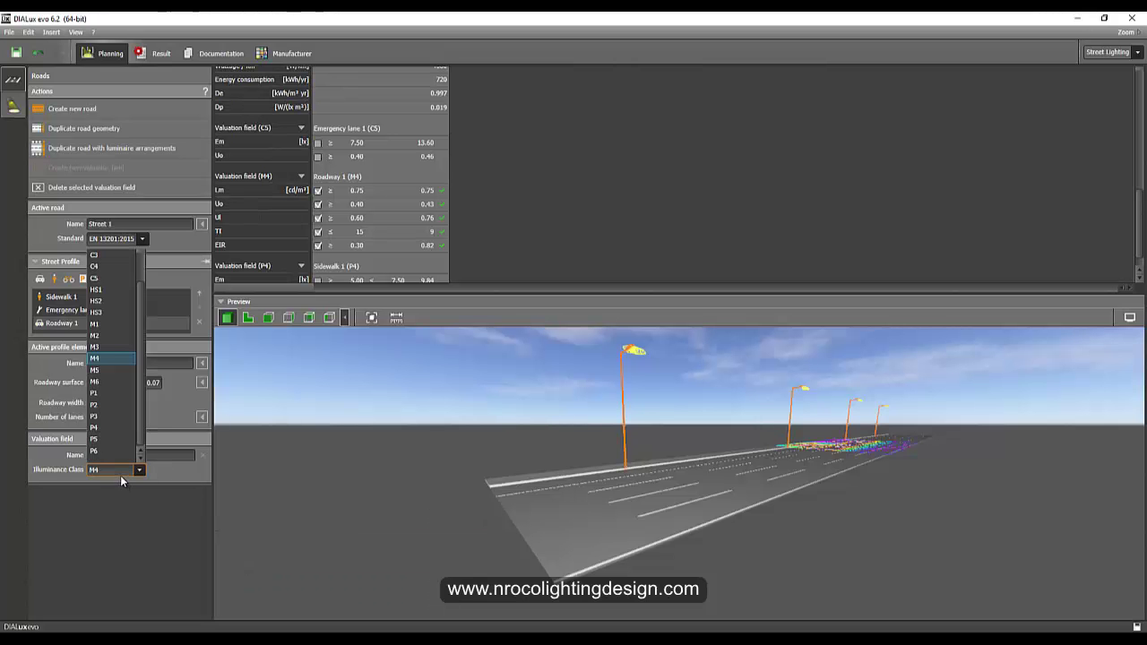
{"action": "left_click", "coordinate": [97, 324]}
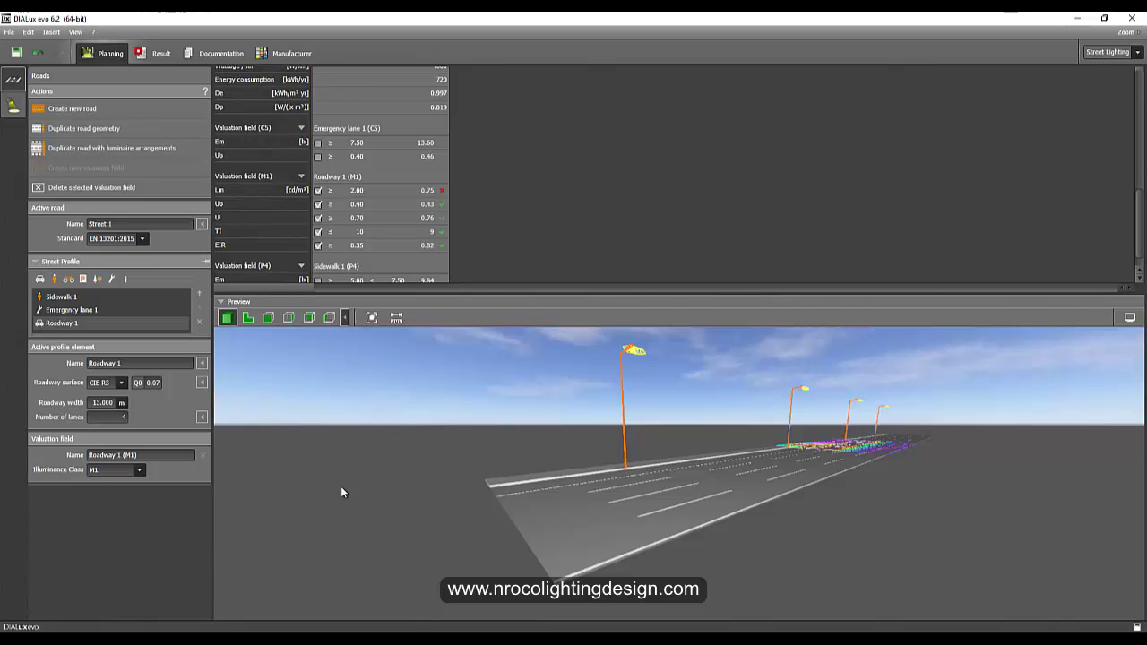
- Compare the handbook's ME1 requirements with Roadway 1's M1 valuation results in DIALux evo
{"action": "key", "text": "alt+Tab"}
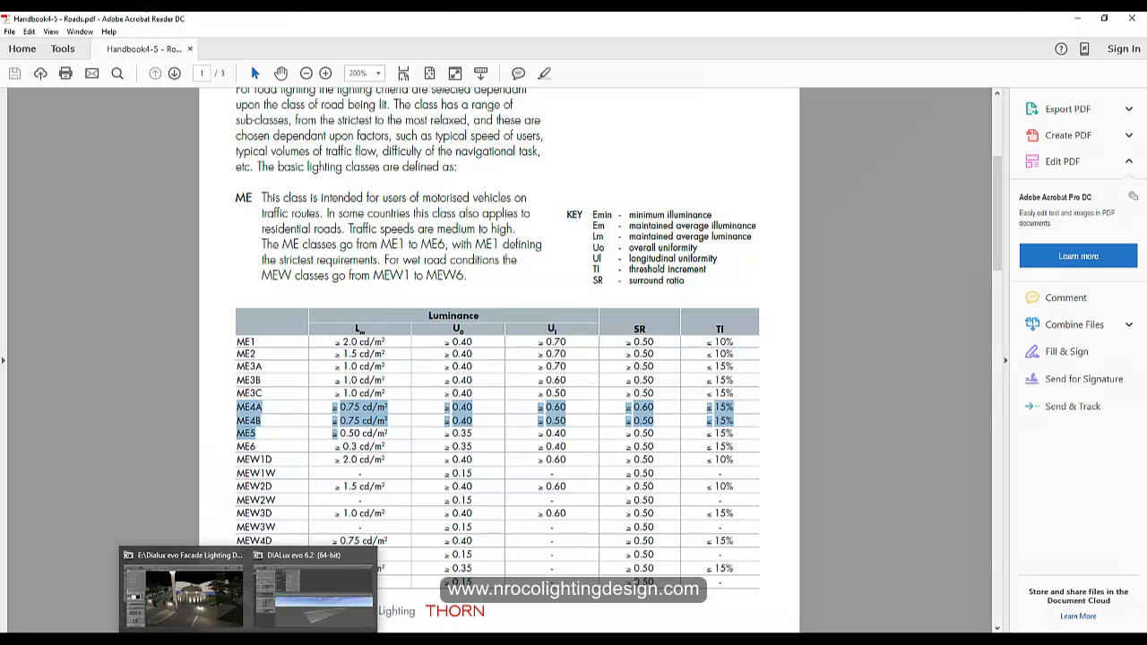
{"action": "left_click", "coordinate": [314, 582]}
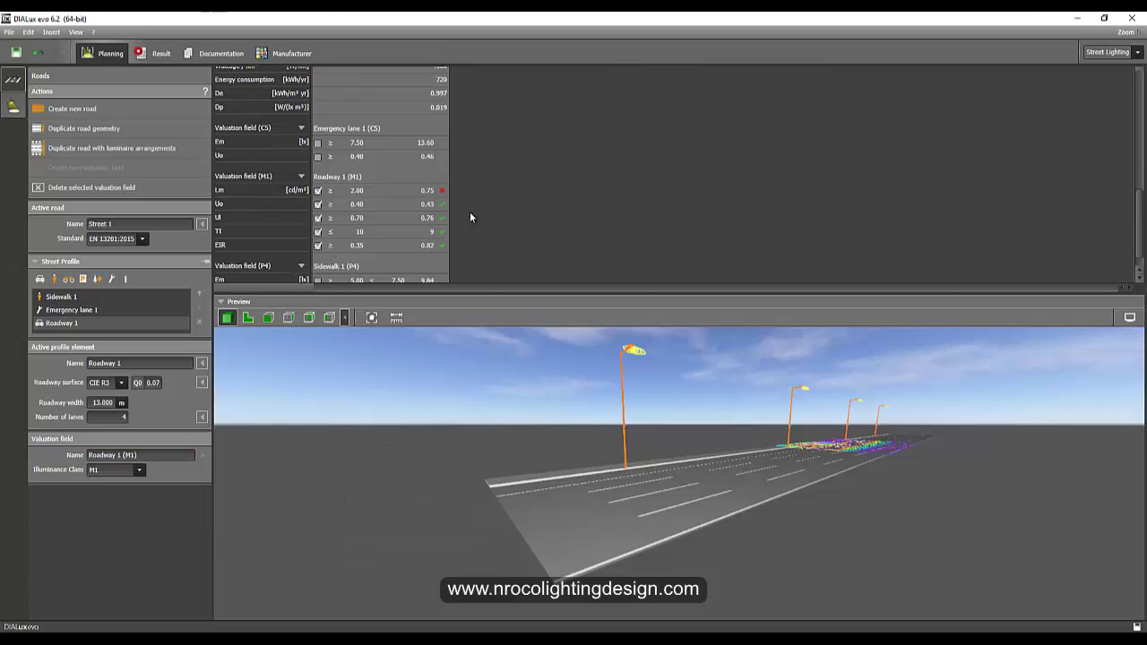
{"action": "scroll", "coordinate": [1140, 224], "scroll_direction": "up", "scroll_amount": 2}
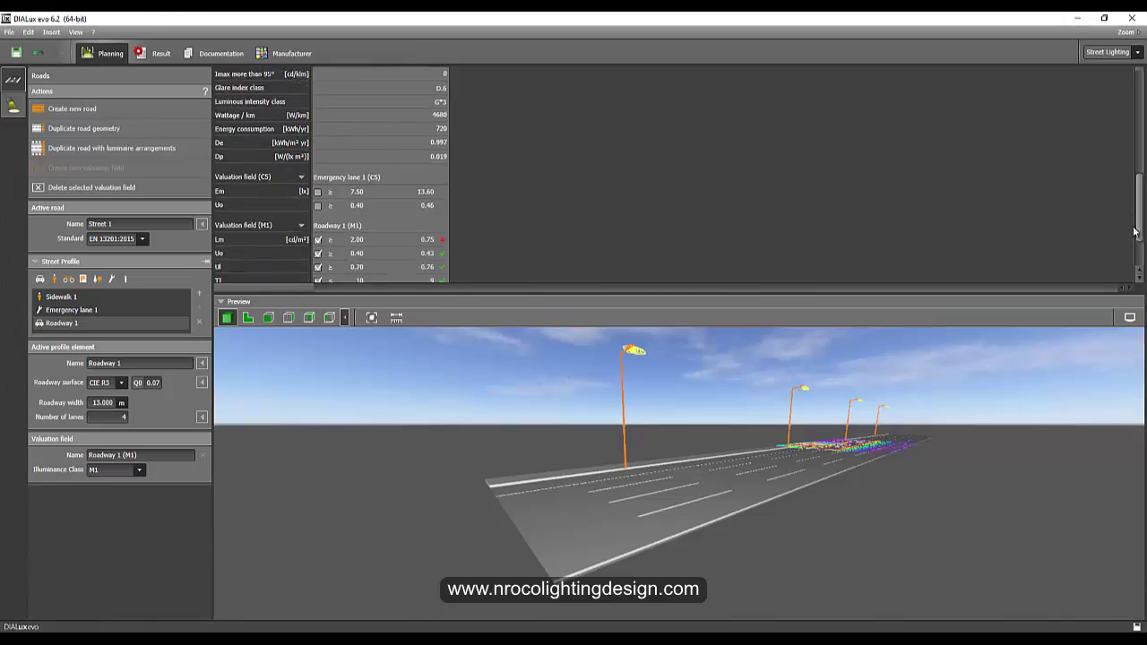
{"action": "key", "text": "alt+Tab"}
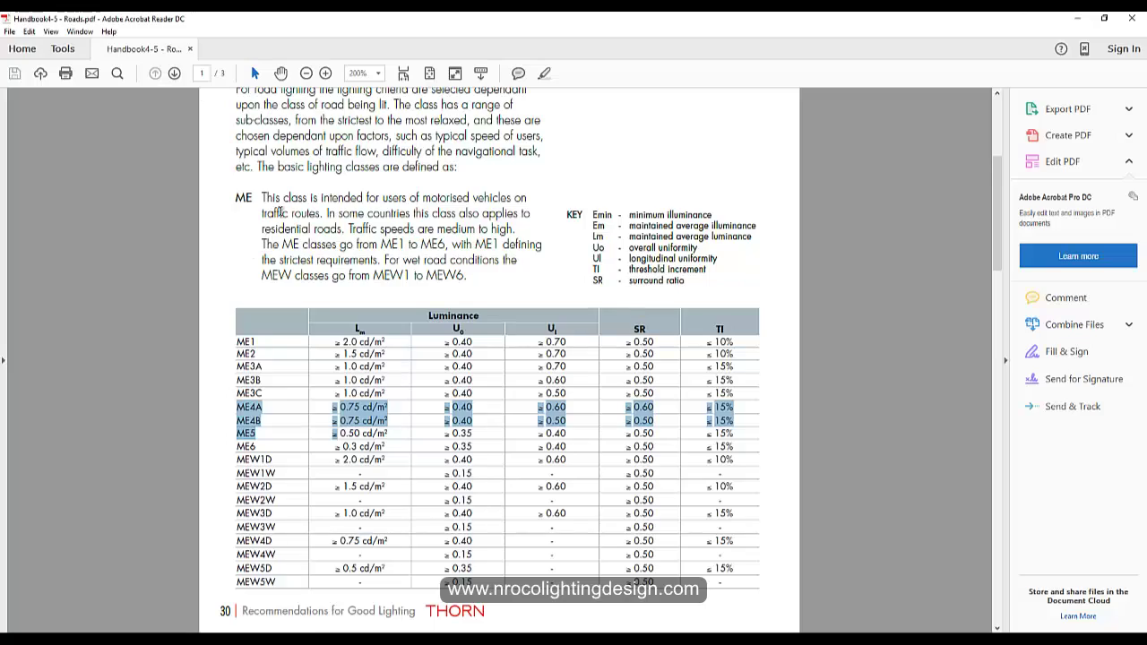